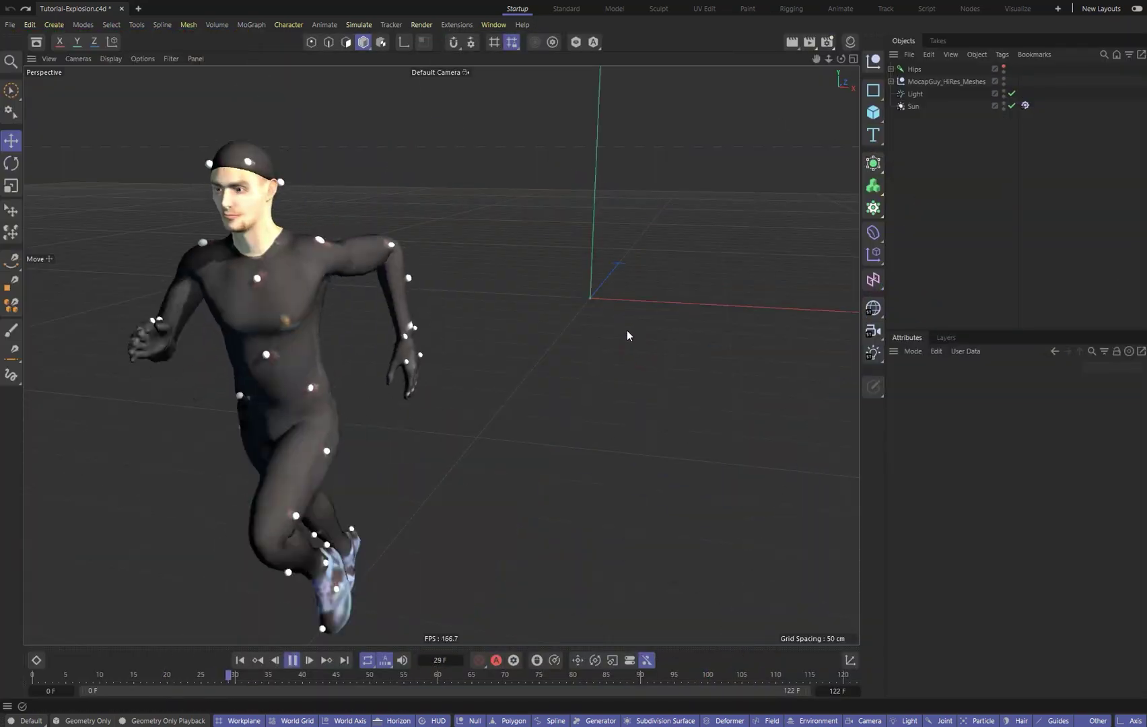
Return the animation to its first frame and set the end frame to 61 F
key(shift+f)
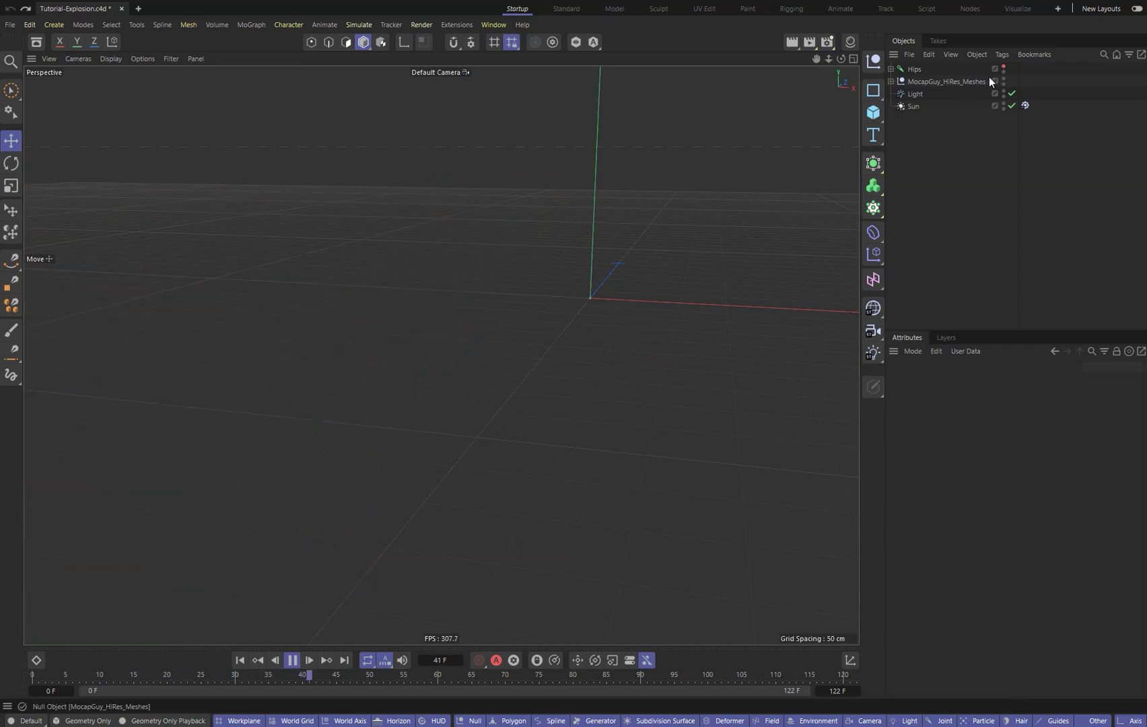
double_click(836, 692)
text(1)
drag(836, 691, 838, 691)
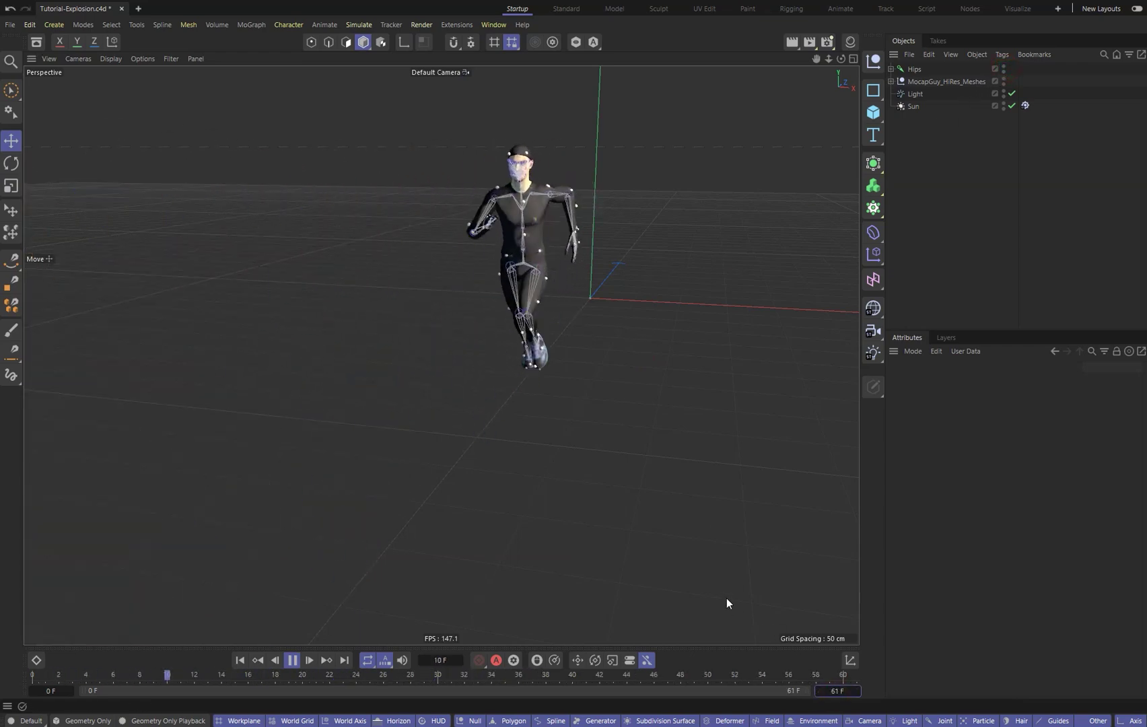
Rewind the running character to the first frame and add a Ragdoll object to the scene
alt+drag(594, 485, 579, 431)
key(shift+f)
scroll(632, 200, up, 10)
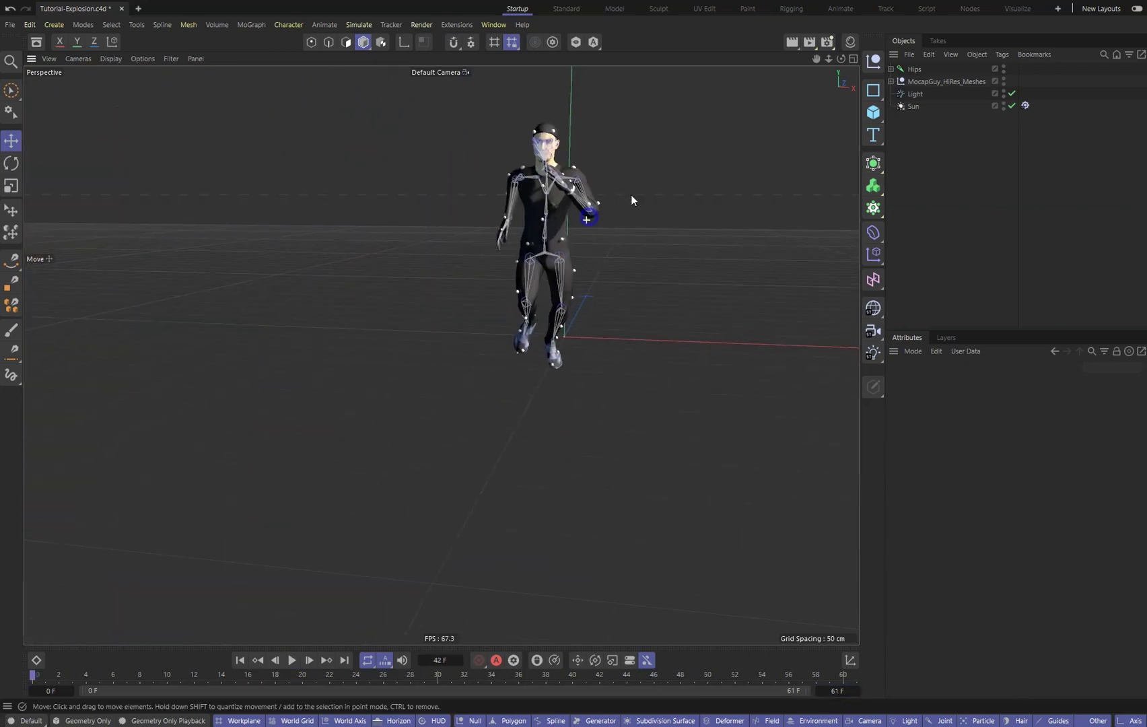
click(457, 26)
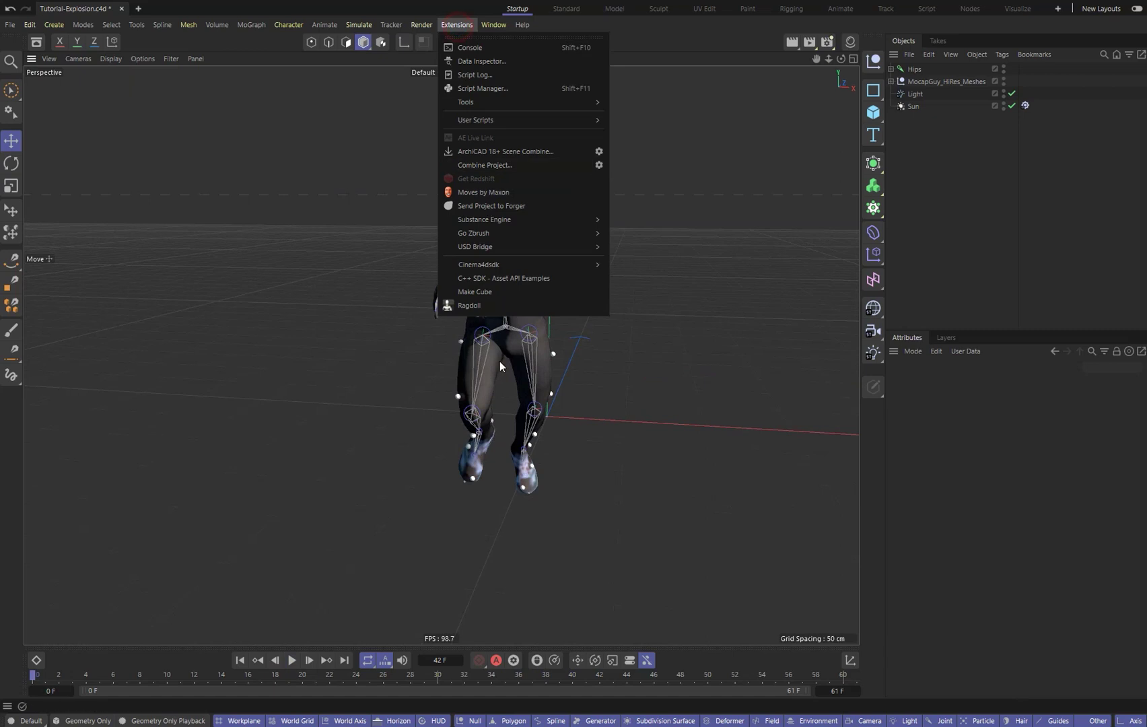
click(495, 305)
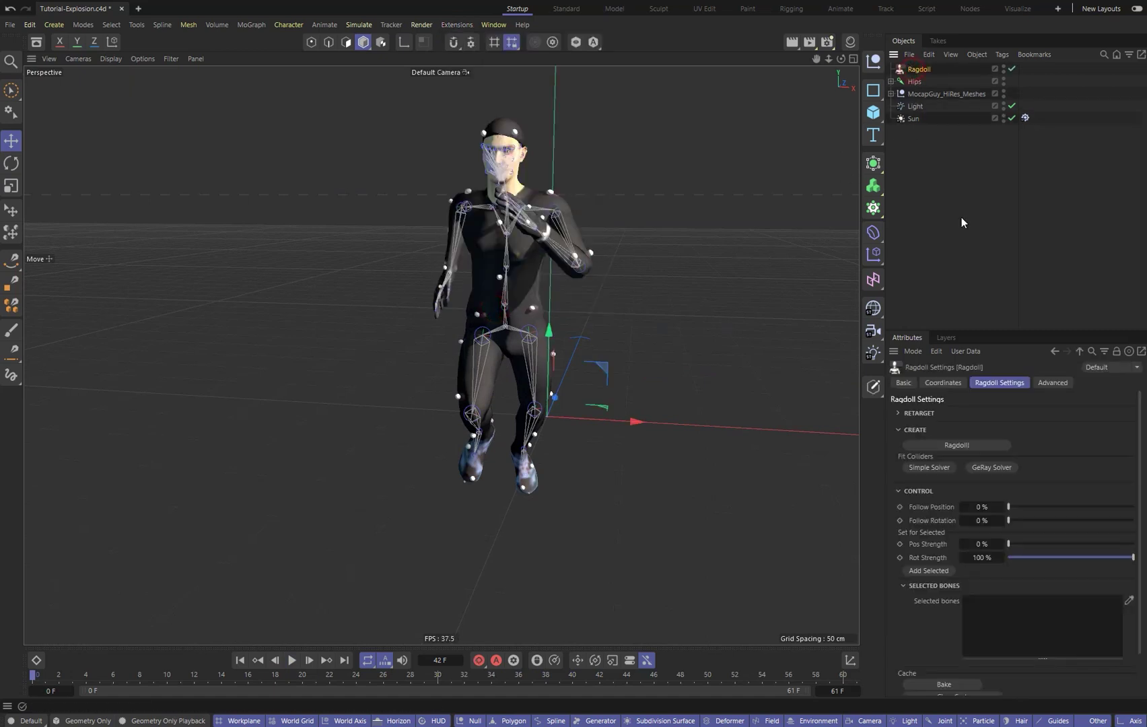
In the Ragdoll's Retarget settings, fill the Body slots with the joint chain from Hips to Head
click(919, 413)
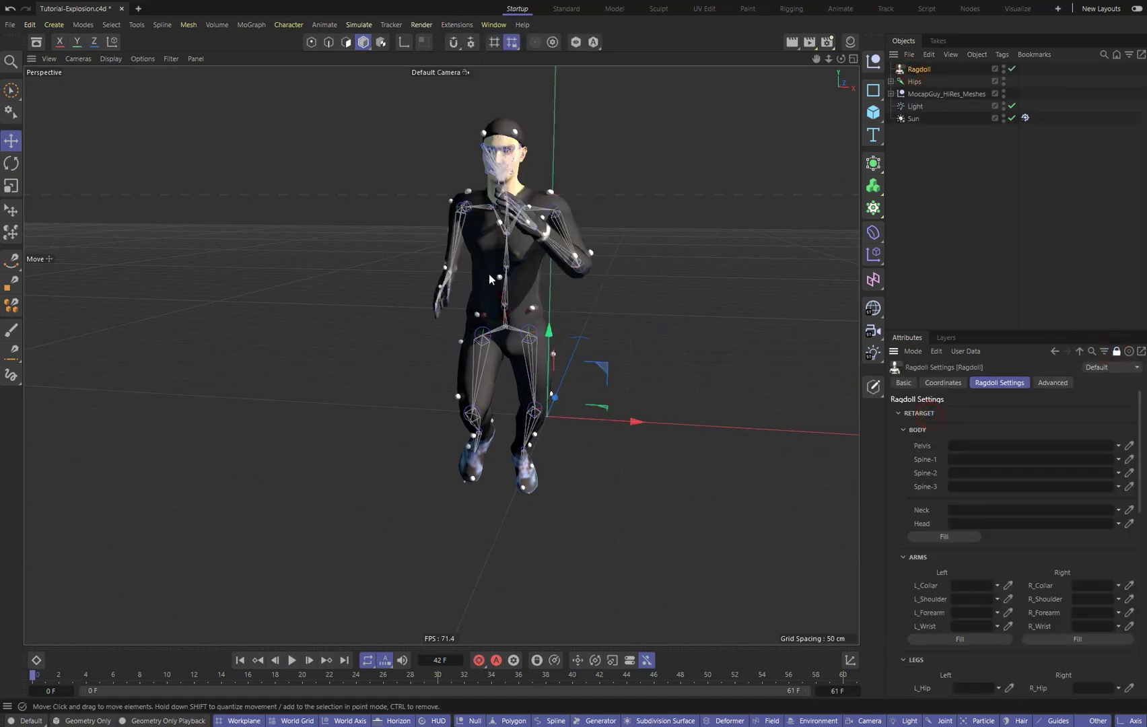
scroll(489, 274, up, 5)
click(537, 379)
click(495, 75)
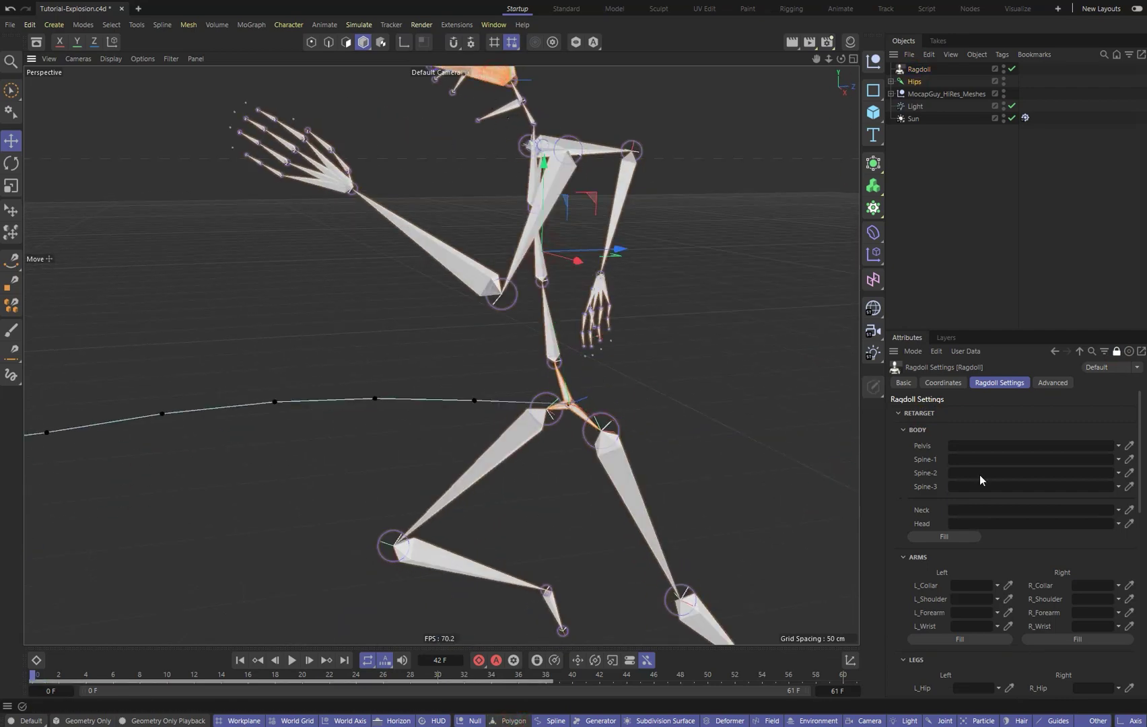
click(1129, 523)
click(500, 84)
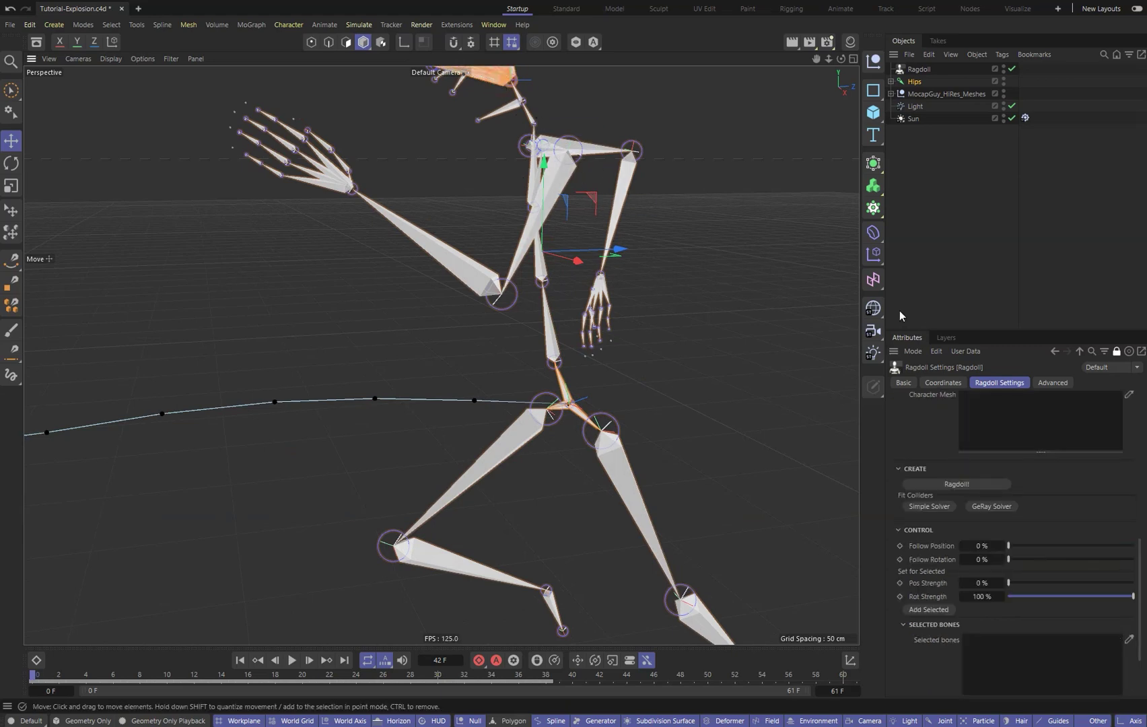
Select the left shoulder and left hand joints and fill the left arm's retarget slots from them
alt+drag(576, 247, 740, 296)
click(528, 233)
click(551, 309)
click(935, 638)
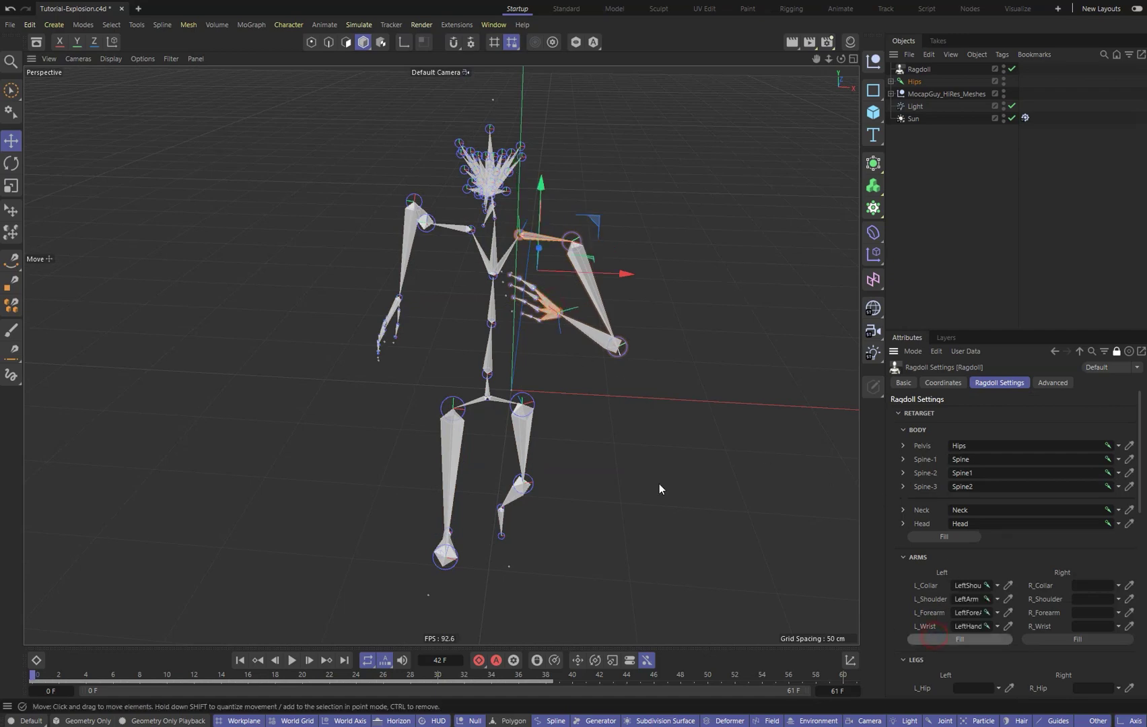
Fill the right arm's retarget slots from the selected right shoulder and right hand joints
click(455, 232)
alt+drag(394, 310, 434, 311)
shift+click(389, 313)
scroll(1038, 636, down, 5)
Select the left upper leg and left toe joints and fill the left leg's retarget slots from them
scroll(997, 540, up, 3)
click(531, 417)
alt+drag(531, 417, 505, 536)
shift+click(504, 532)
click(966, 519)
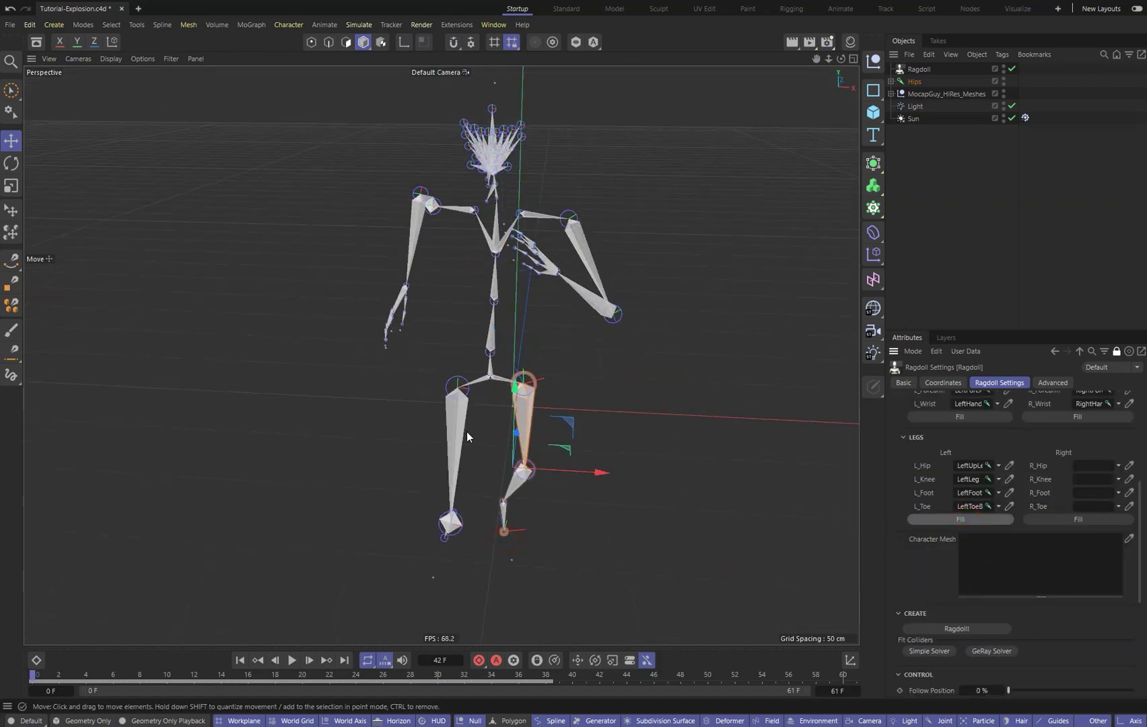
Fill the right leg's retarget slots from the selected right upper leg and right toe joints
alt+drag(468, 437, 389, 569)
shift+click(382, 553)
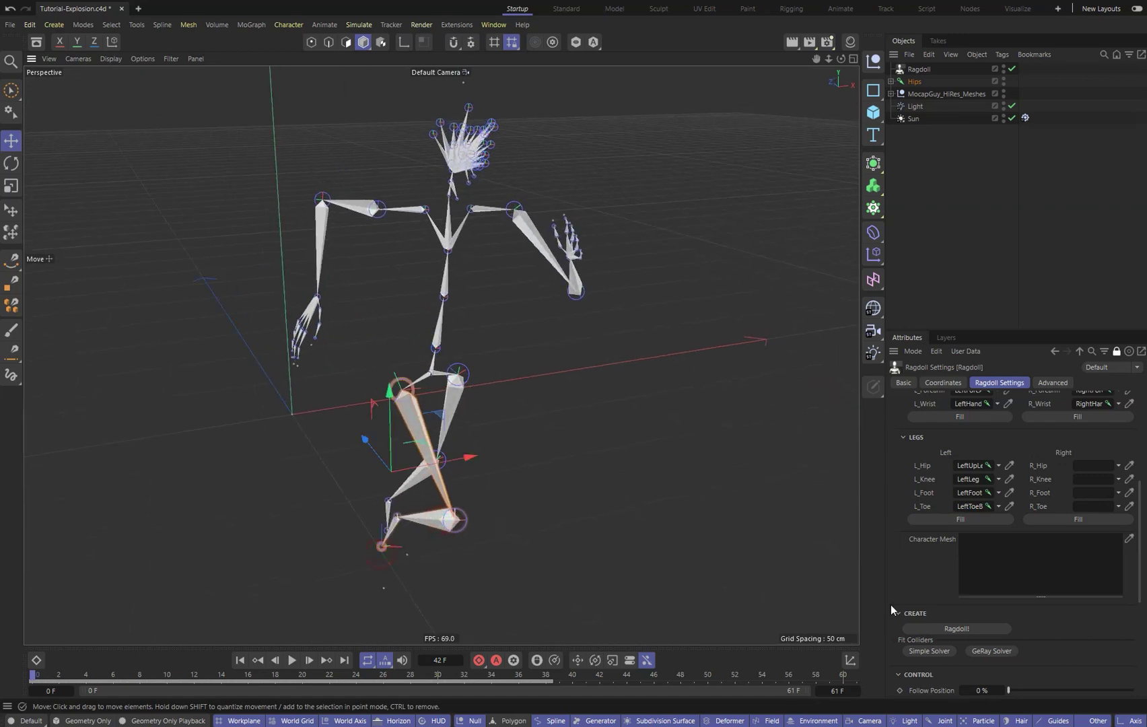
click(1078, 519)
scroll(925, 577, down, 2)
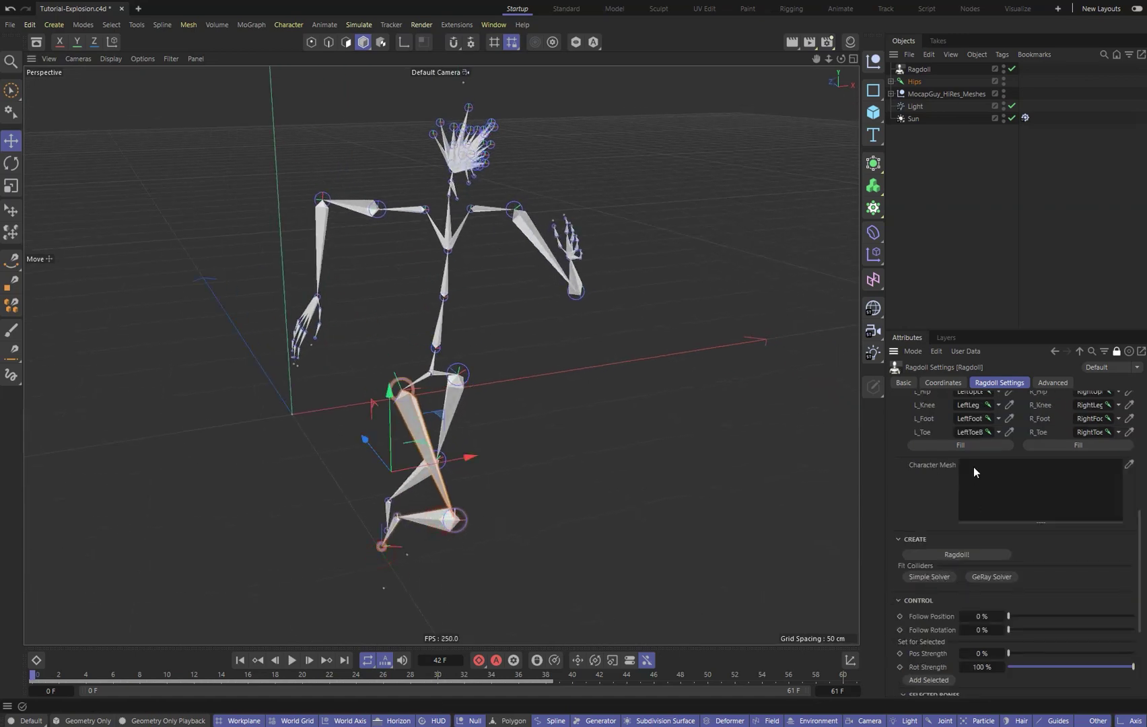
Collapse the Retarget settings, expand the Hips hierarchy and generate the ragdoll from the assigned joints
scroll(973, 467, up, 4)
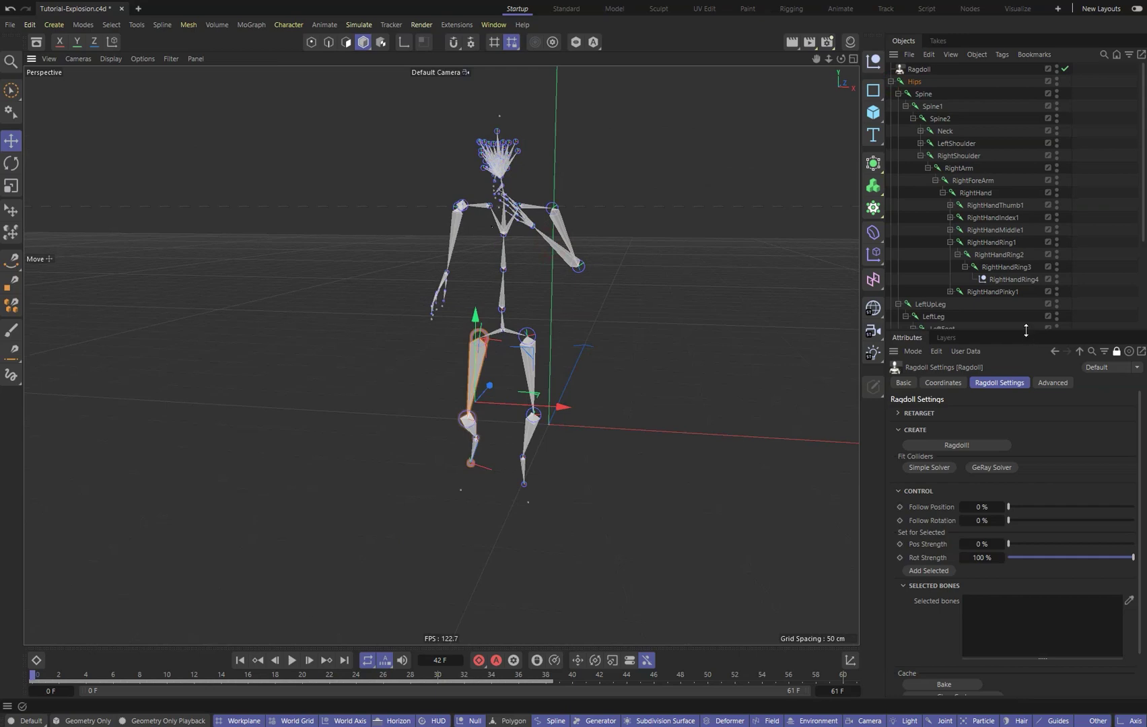
click(1136, 347)
alt+drag(620, 438, 535, 416)
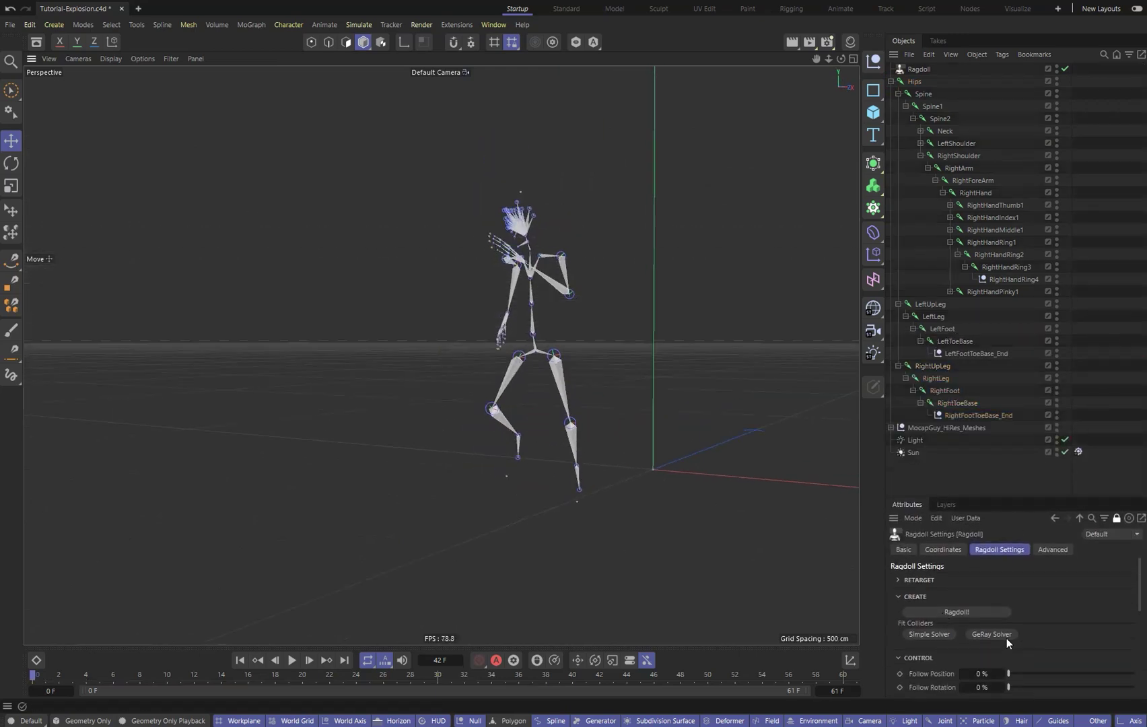
click(968, 612)
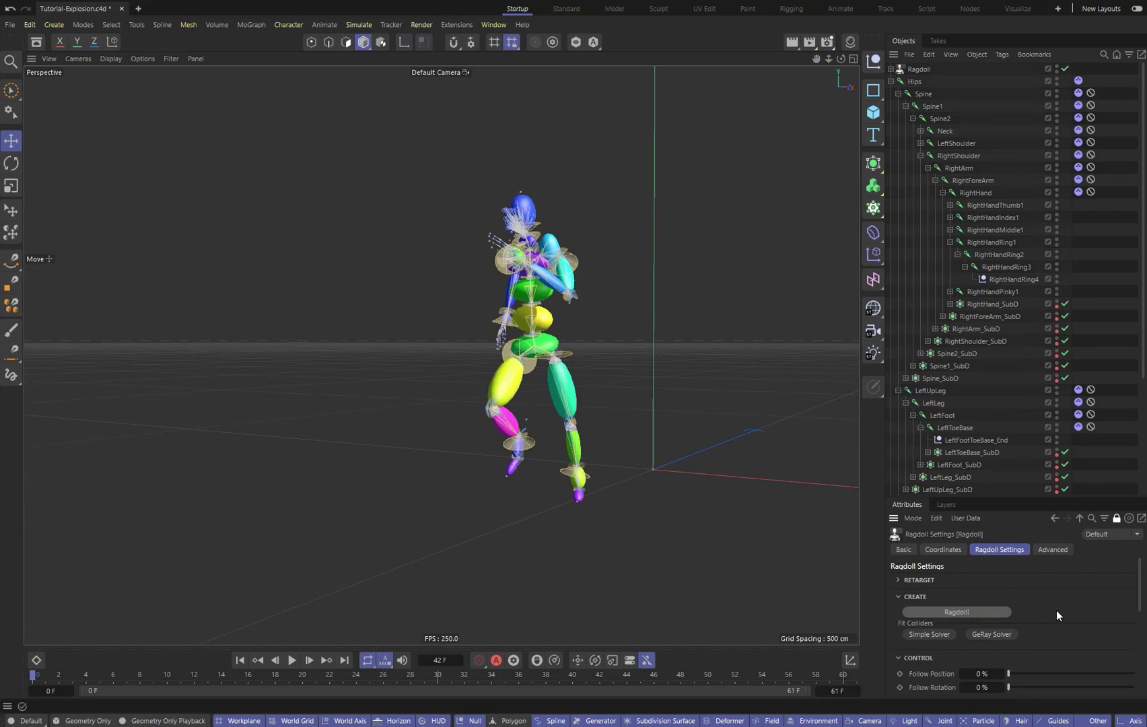
Play the ragdoll simulation from different viewing angles and rewind it to the first frame
alt+drag(619, 370, 563, 417)
key(F8)
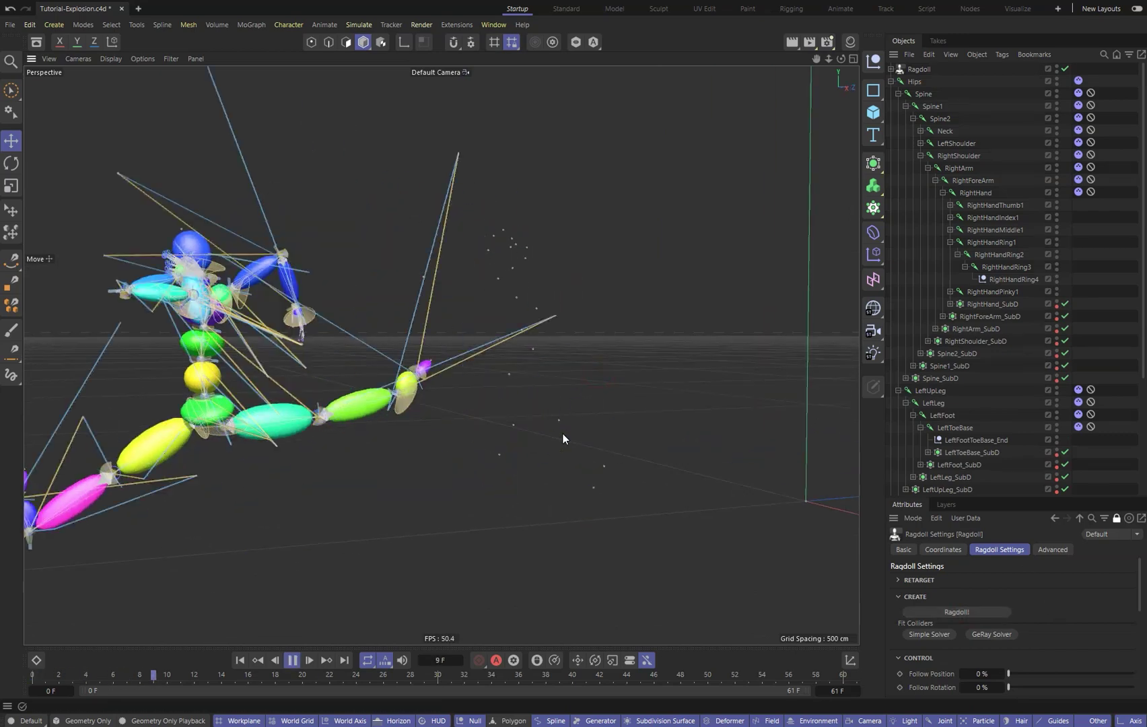
key(shift+f)
alt+right_drag(562, 434, 484, 468)
key(F8)
key(shift+f)
scroll(585, 371, up, 6)
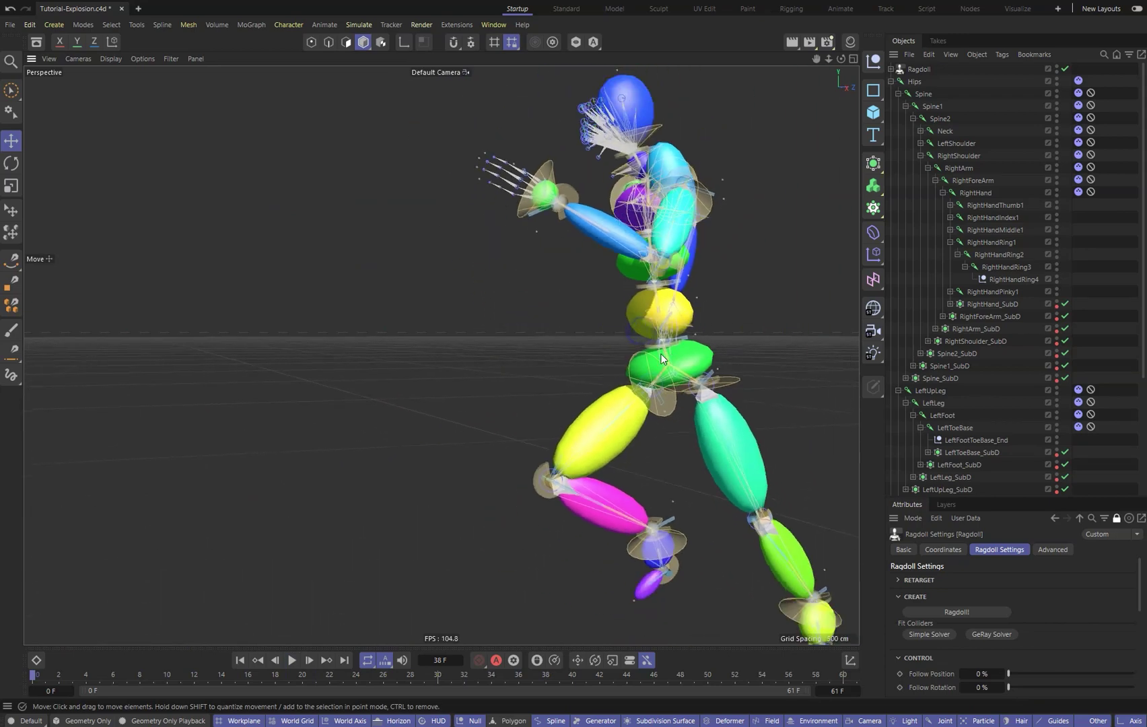
Examine the generated SubD colliders and Dynamics Body tags by selecting them throughout the joint hierarchy
scroll(591, 381, down, 2)
drag(983, 383, 931, 308)
scroll(964, 440, down, 4)
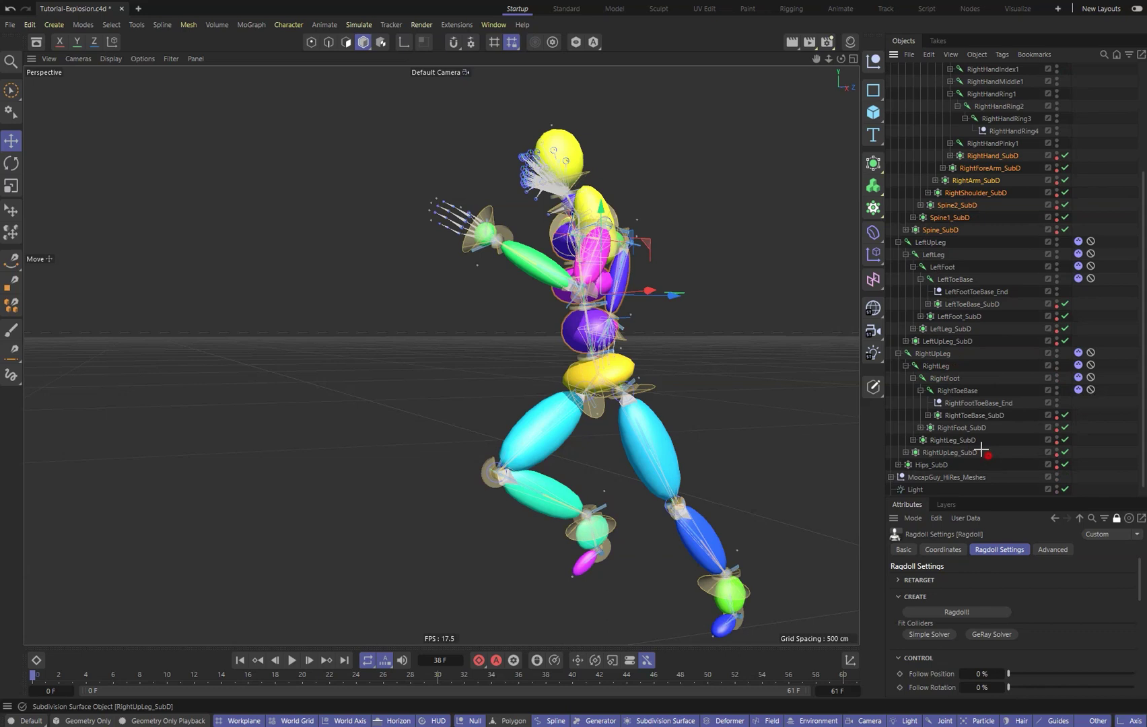
shift+drag(996, 464, 940, 405)
drag(1079, 400, 1070, 342)
scroll(1080, 247, up, 4)
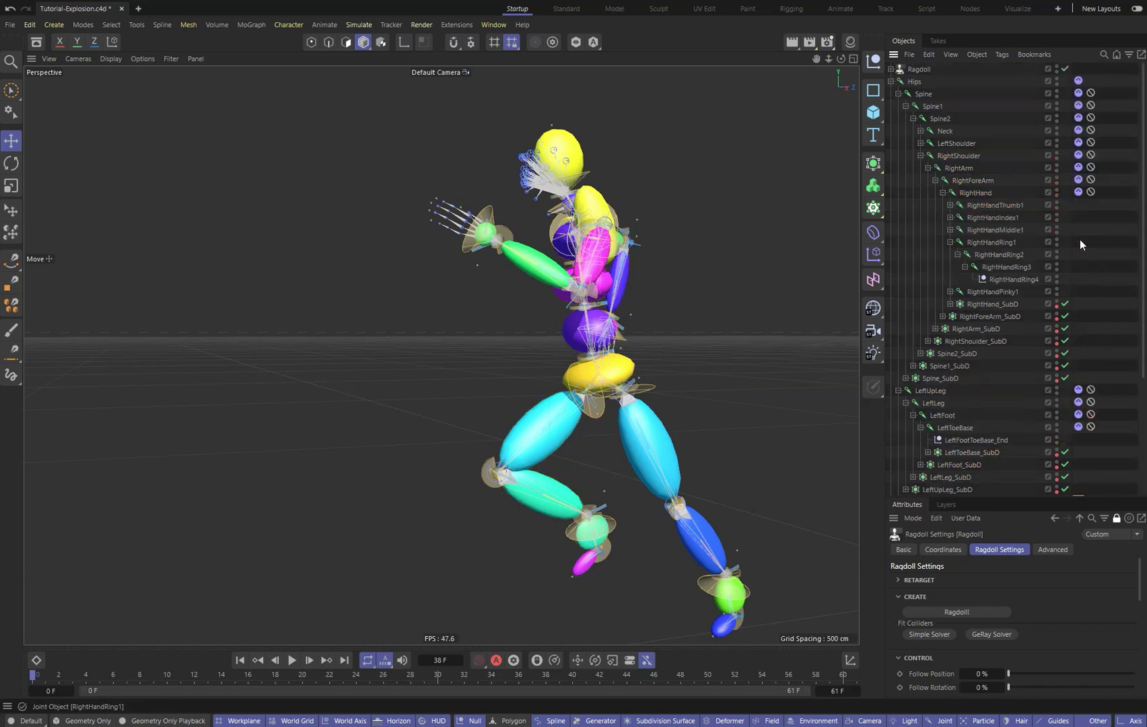
drag(1071, 192, 1068, 68)
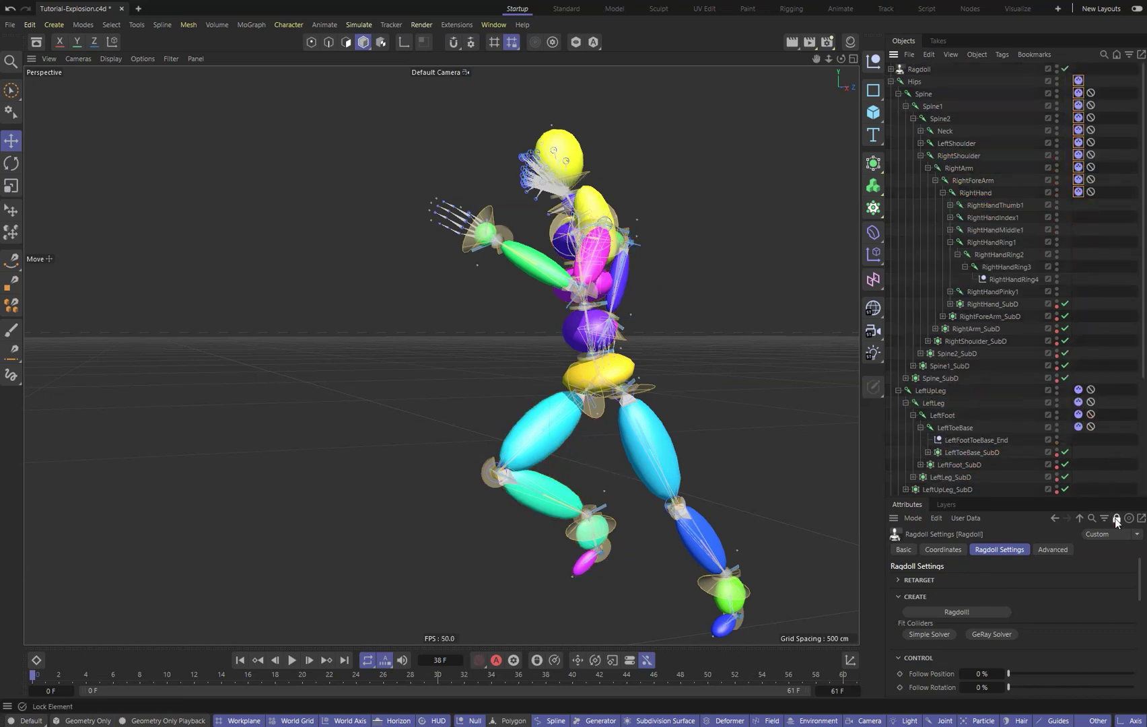
Unlock the attributes display and isolate the LeftUpLeg joint with its child objects in the viewport
click(1116, 520)
click(660, 469)
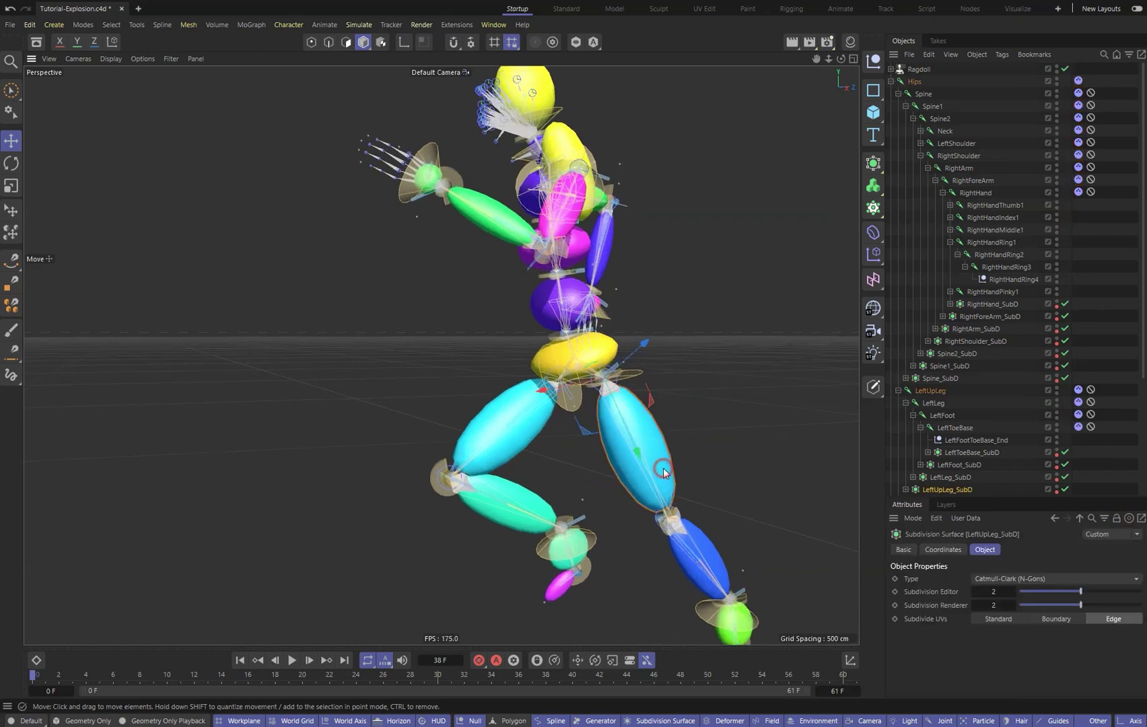
click(931, 392)
click(575, 42)
click(593, 41)
alt+drag(633, 373, 606, 399)
drag(577, 42, 626, 74)
scroll(635, 461, up, 3)
alt+drag(635, 462, 583, 329)
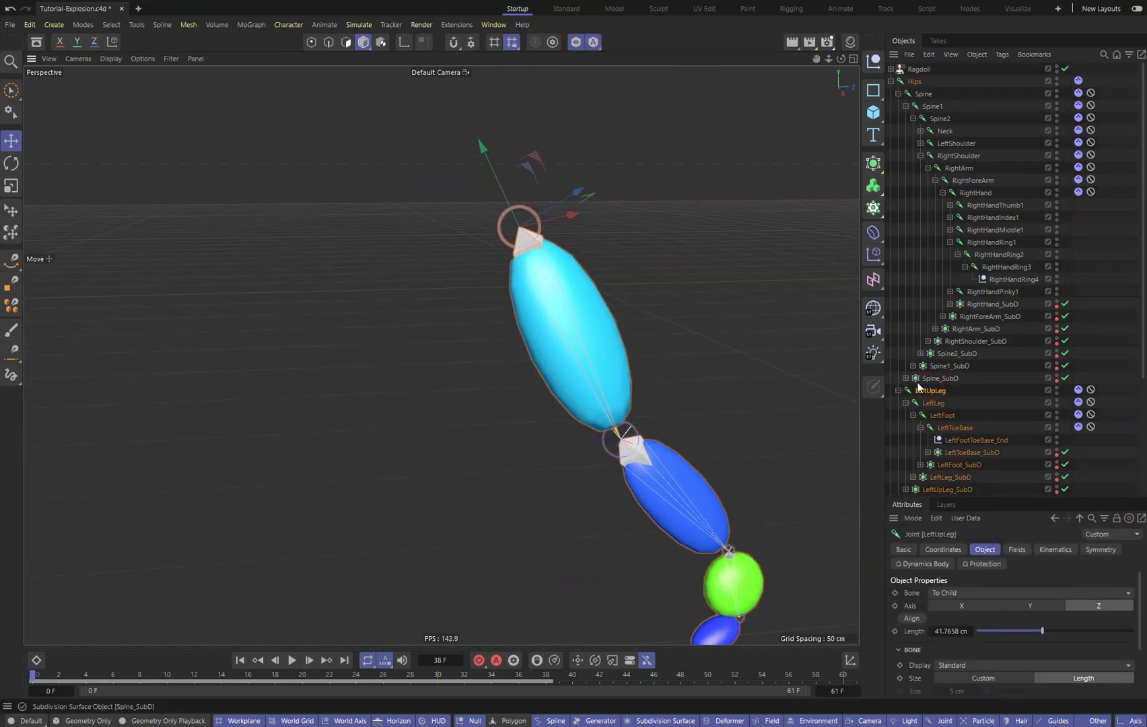
Examine the Dynamics, Collision, Mass, Force and Soft Body settings of the LeftUpLeg joint's Dynamics Body tag
scroll(971, 348, down, 5)
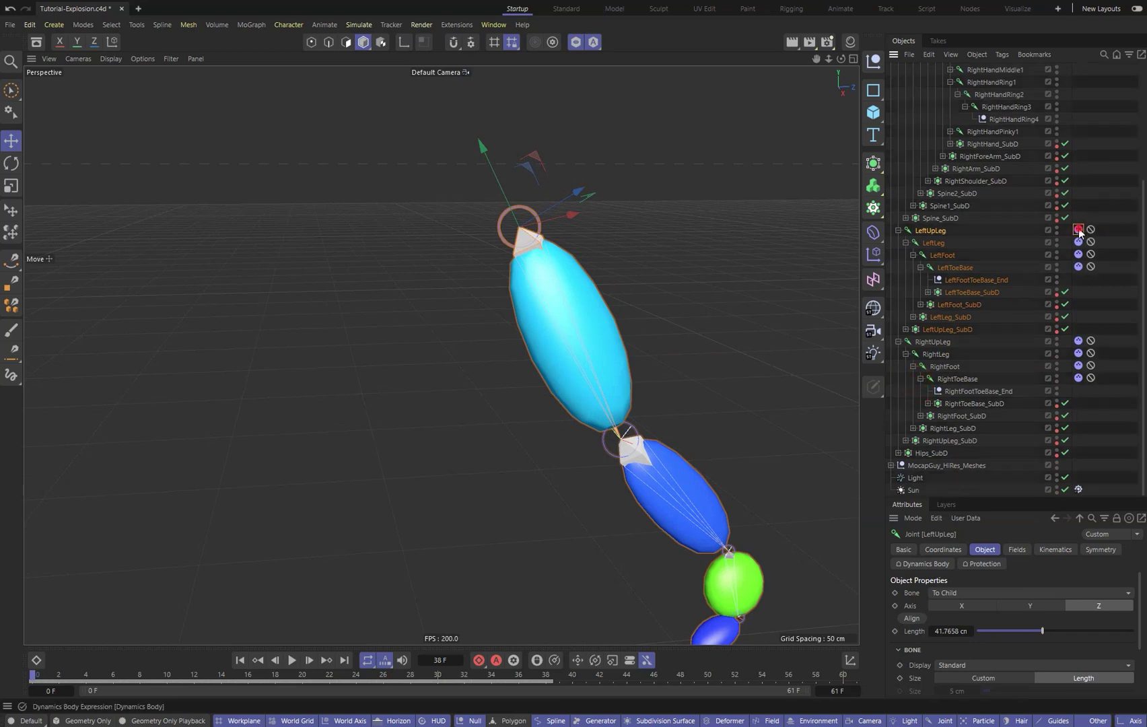
click(1078, 229)
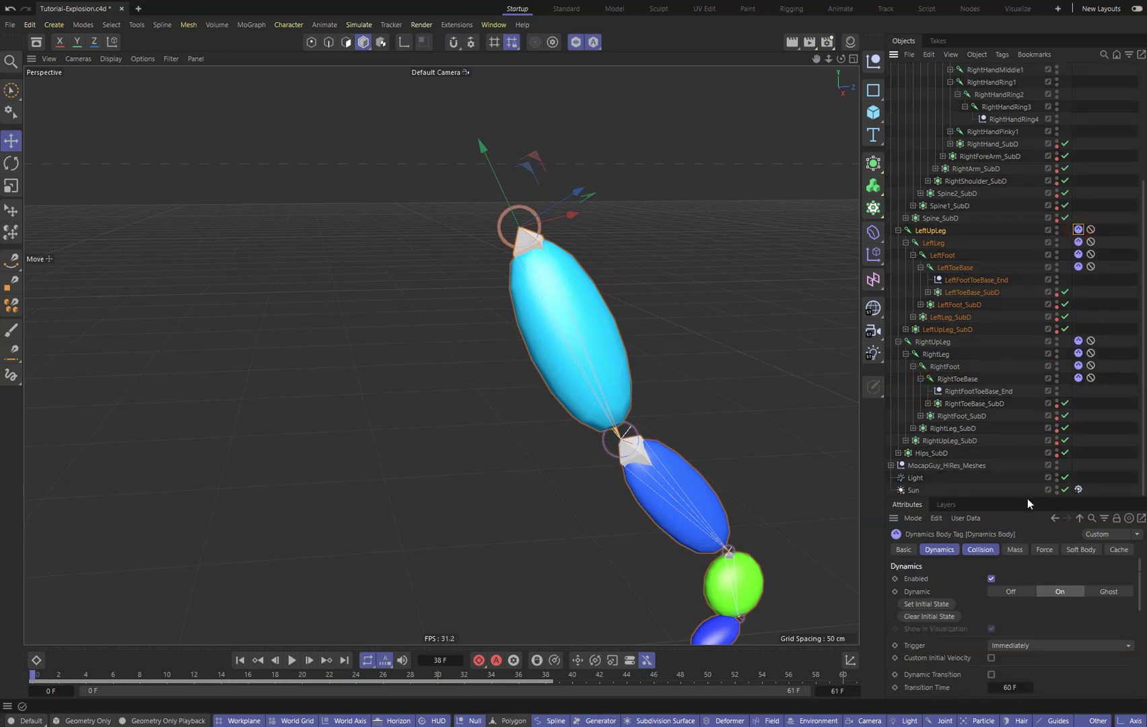
drag(1027, 498, 1050, 401)
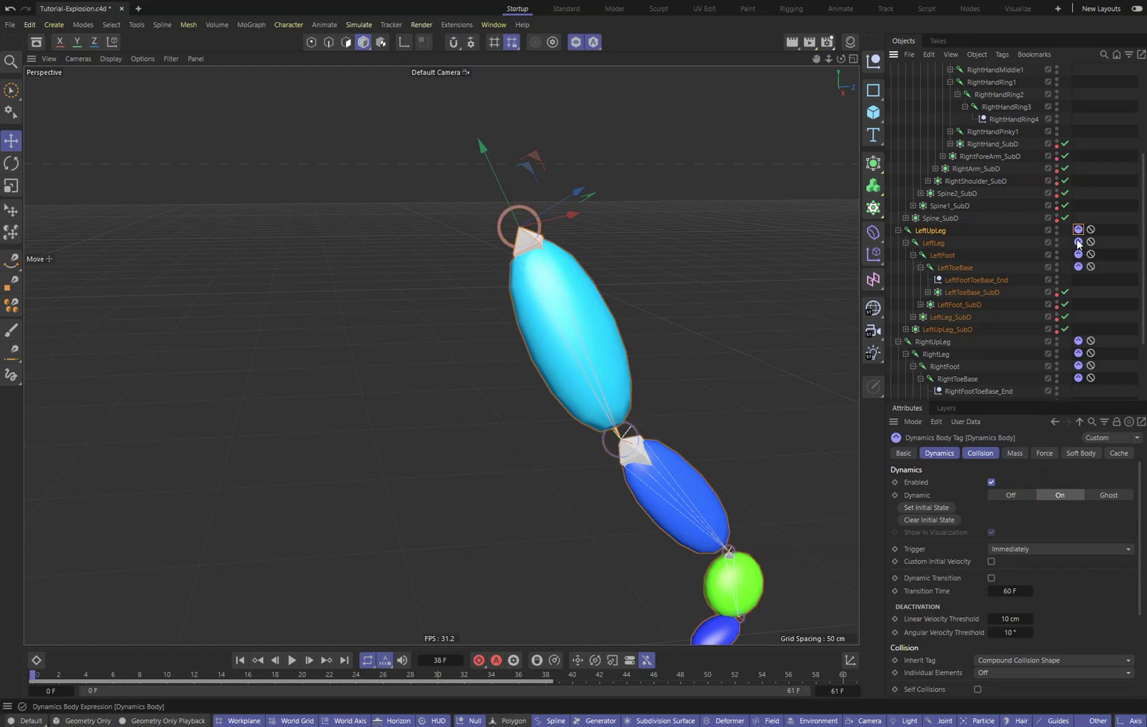
click(980, 453)
click(1015, 453)
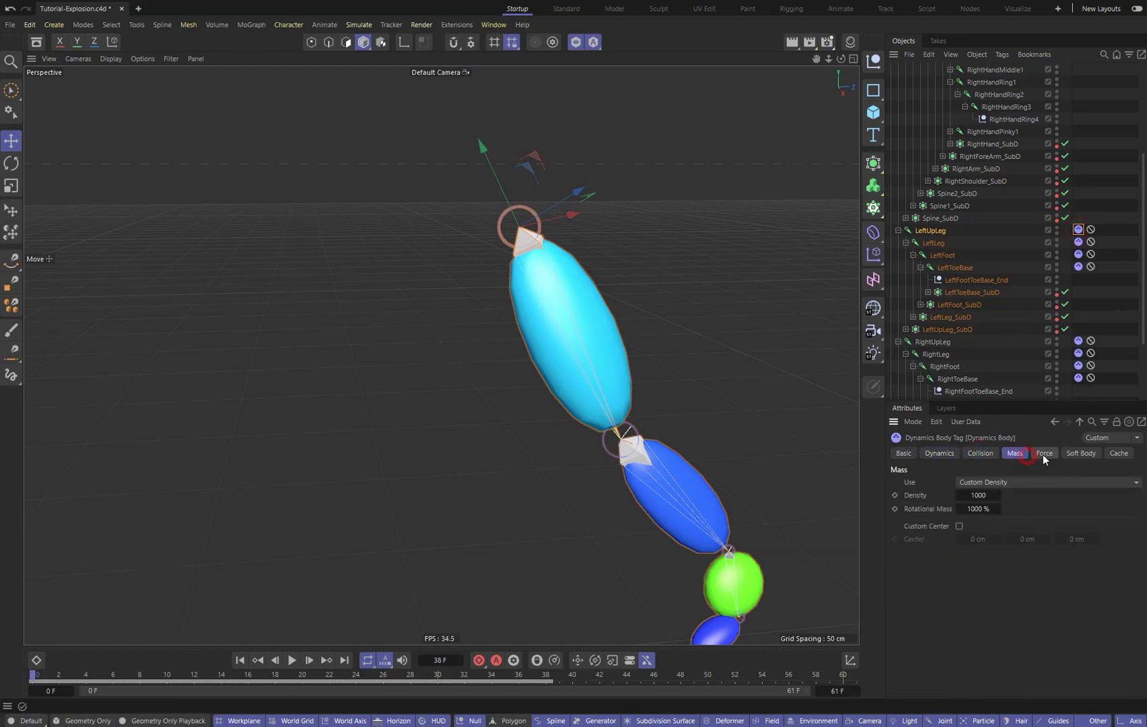
click(1044, 453)
click(1073, 453)
click(1043, 453)
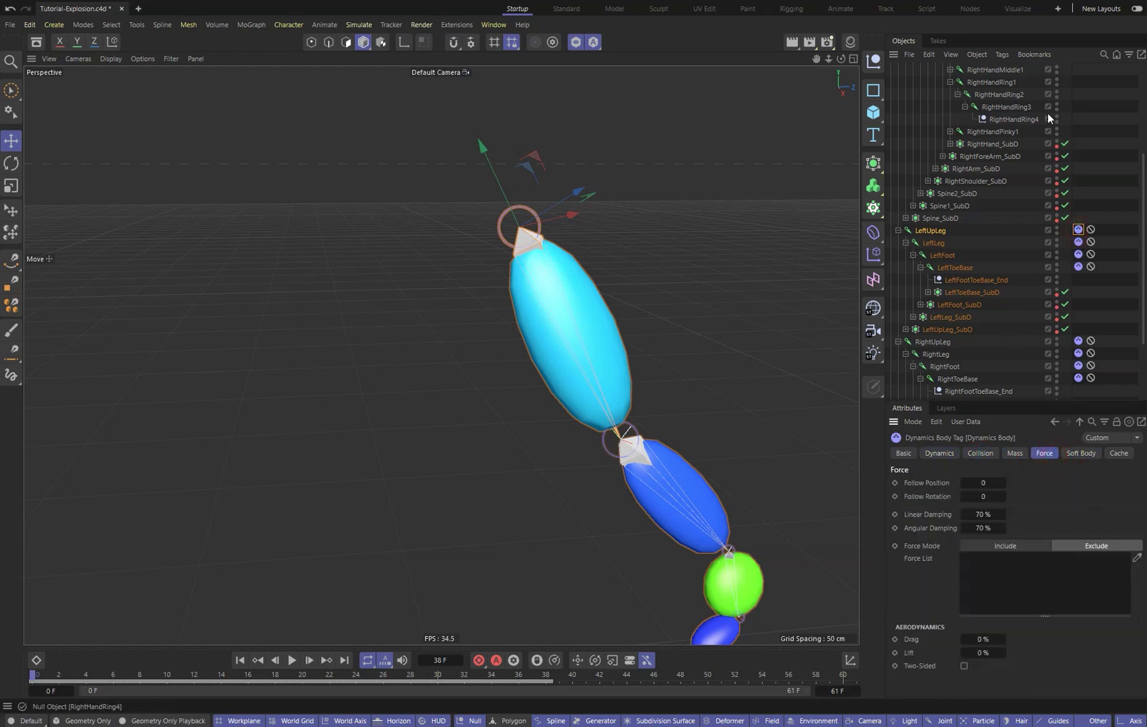
Disable the LeftUpLeg_SubD subdivision surface and select the LeftUpLeg_Cube inside it
click(597, 281)
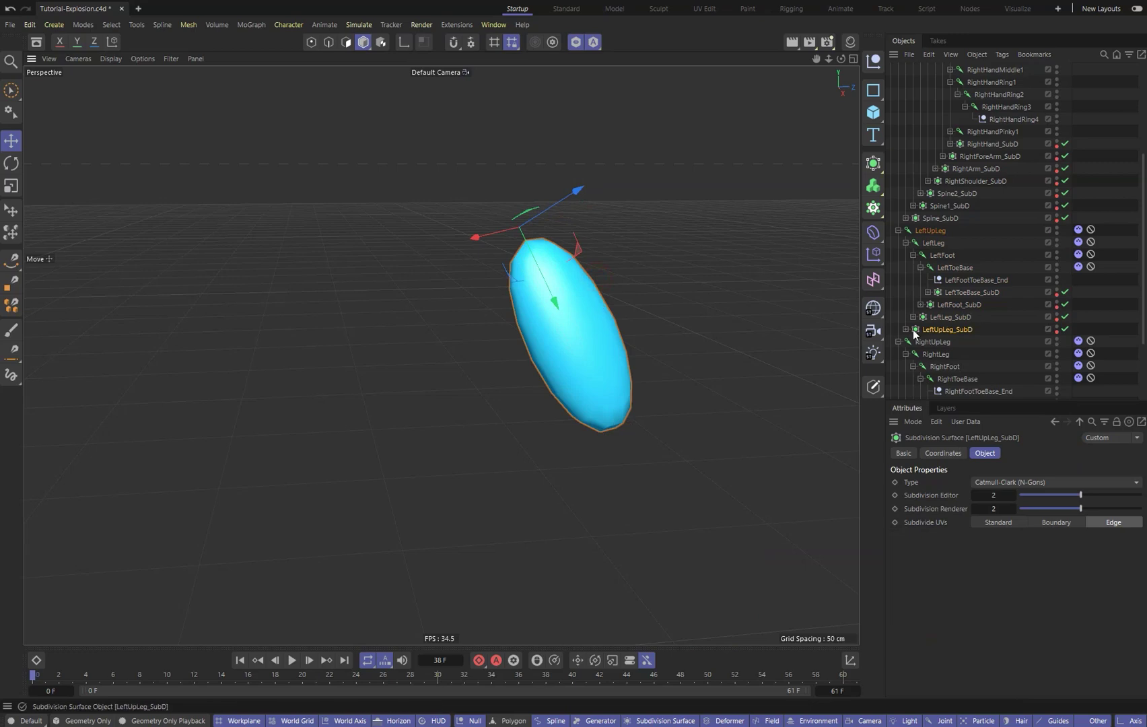
click(1064, 329)
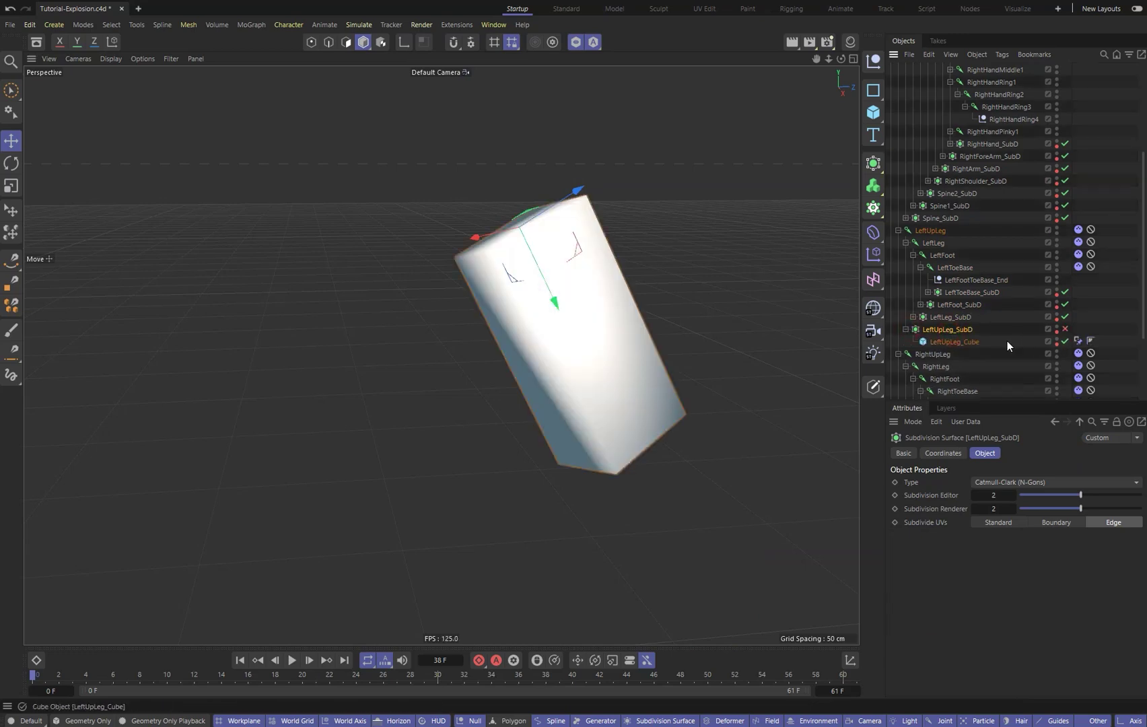
click(976, 344)
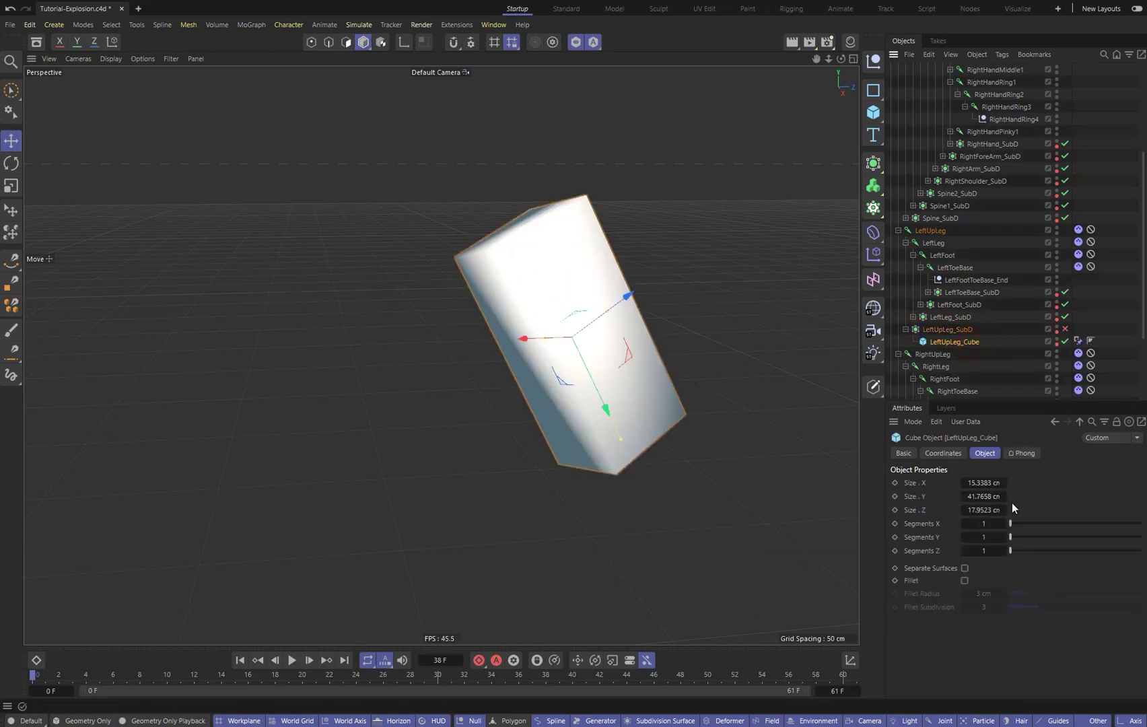
Try resizing the LeftUpLeg_Cube with its viewport handles, undo the changes and re-enable its subdivision surface
drag(622, 442, 657, 442)
key(ctrl+z)
drag(609, 312, 647, 336)
key(ctrl+z)
key(q)
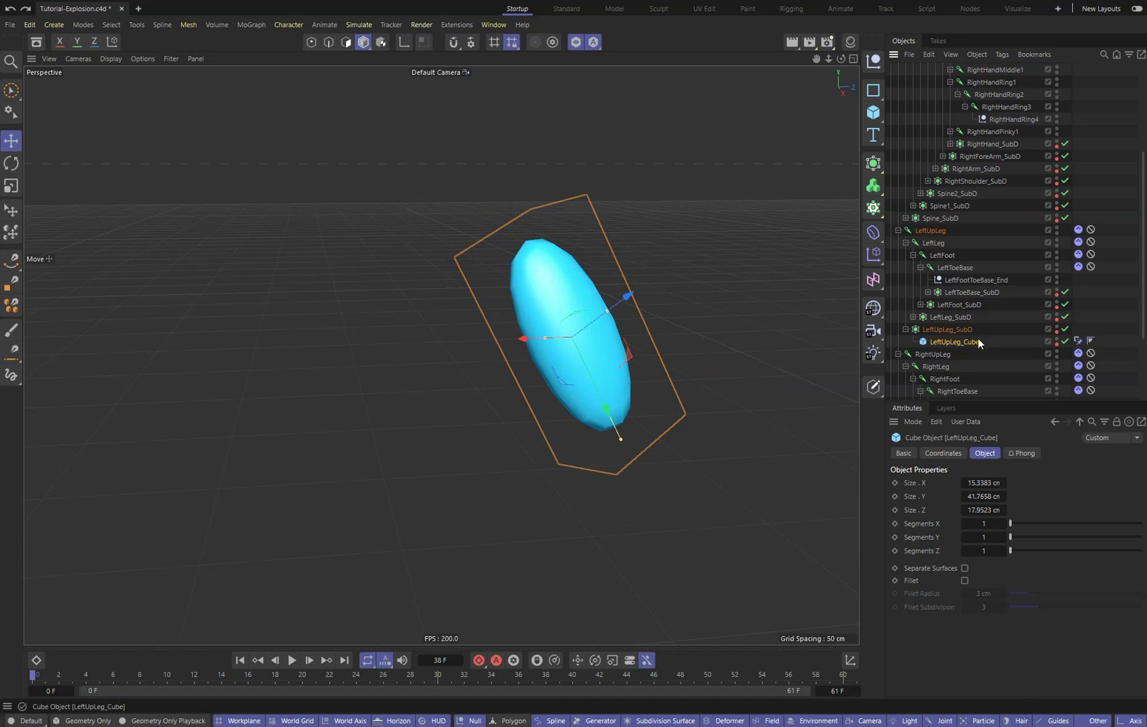
Leave the isolated view, expand the Ragdoll object and examine its Spine_Connector and Spine1_Connector
click(577, 41)
scroll(634, 240, up, 2)
scroll(955, 201, up, 15)
click(946, 94)
click(955, 119)
Reduce the cone radius of LeftUpLeg_Connector and RightUpLeg_Connector together to about 50.9°
click(959, 218)
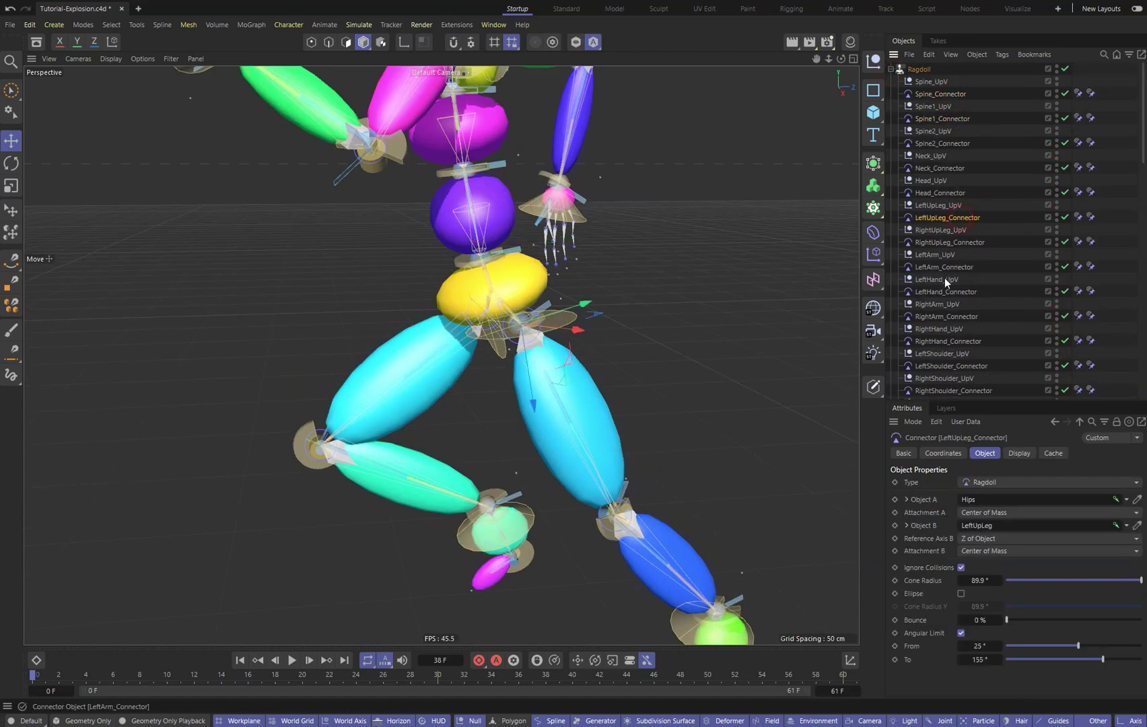
ctrl+click(973, 217)
drag(987, 582, 959, 582)
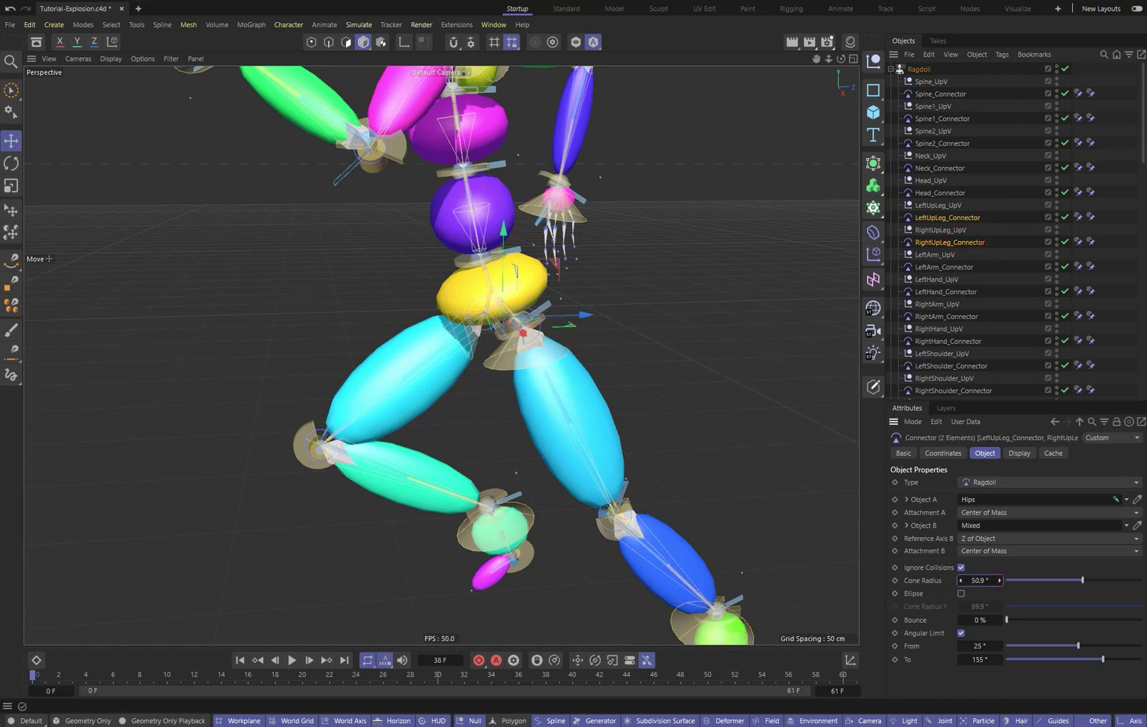
Collapse the Ragdoll object's children and select the Ragdoll object to show its Ragdoll Settings
scroll(437, 226, down, 7)
alt+middle_drag(438, 226, 439, 323)
alt+drag(439, 376, 687, 385)
click(891, 69)
click(918, 70)
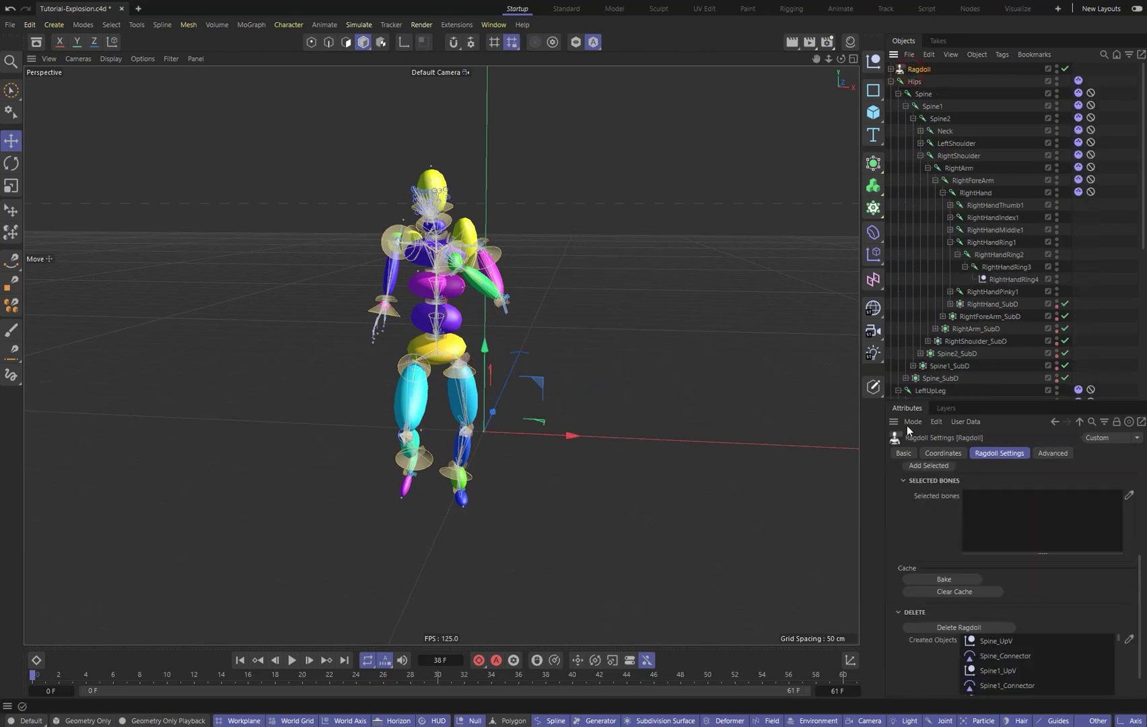
alt+right_drag(550, 347, 524, 377)
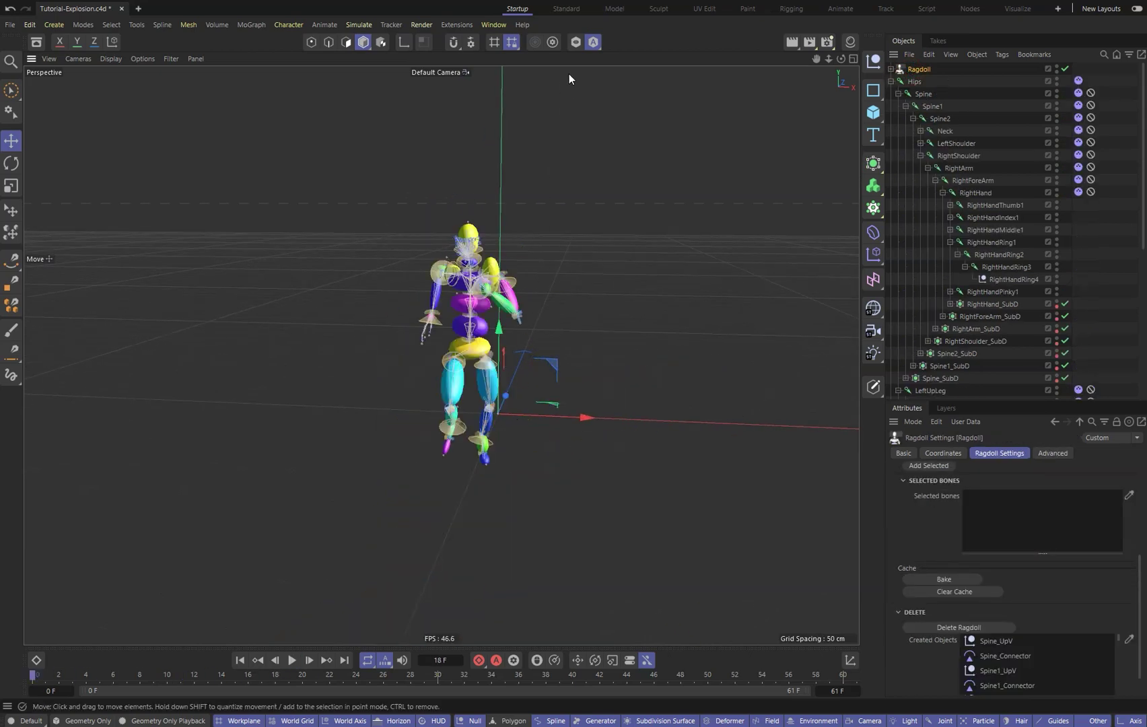
Add a Plane primitive, collapse the Hips hierarchy and move the plane to the end of the object list
key(shift+c)
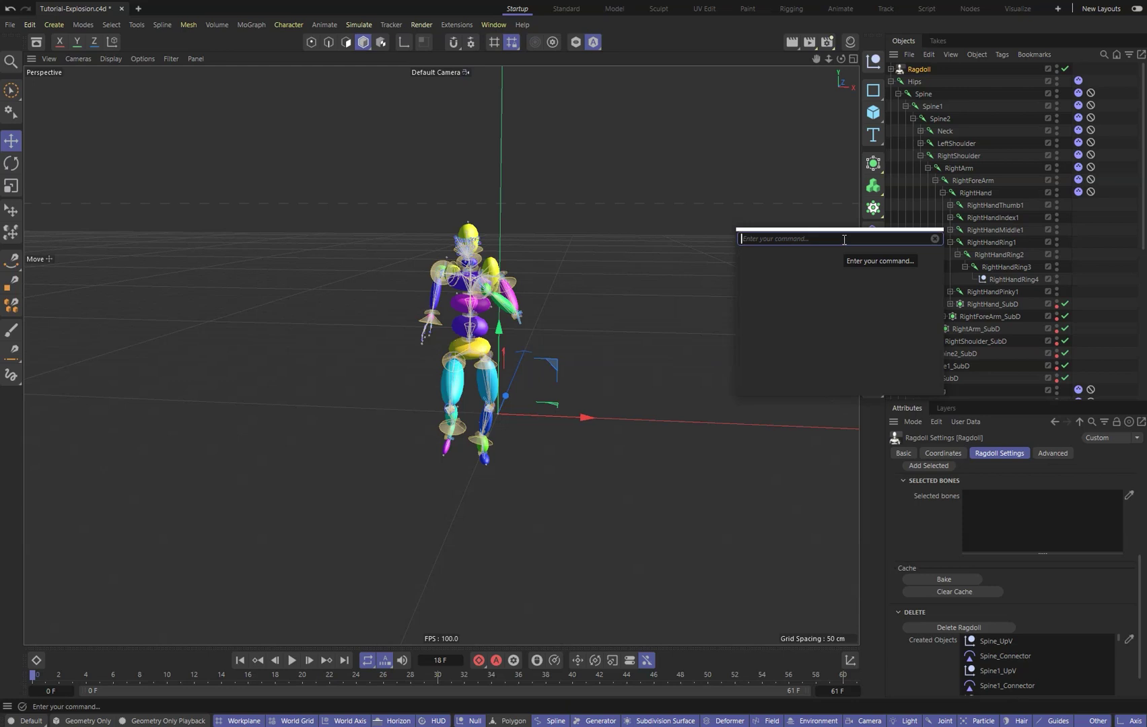
text(plane)
key(Return)
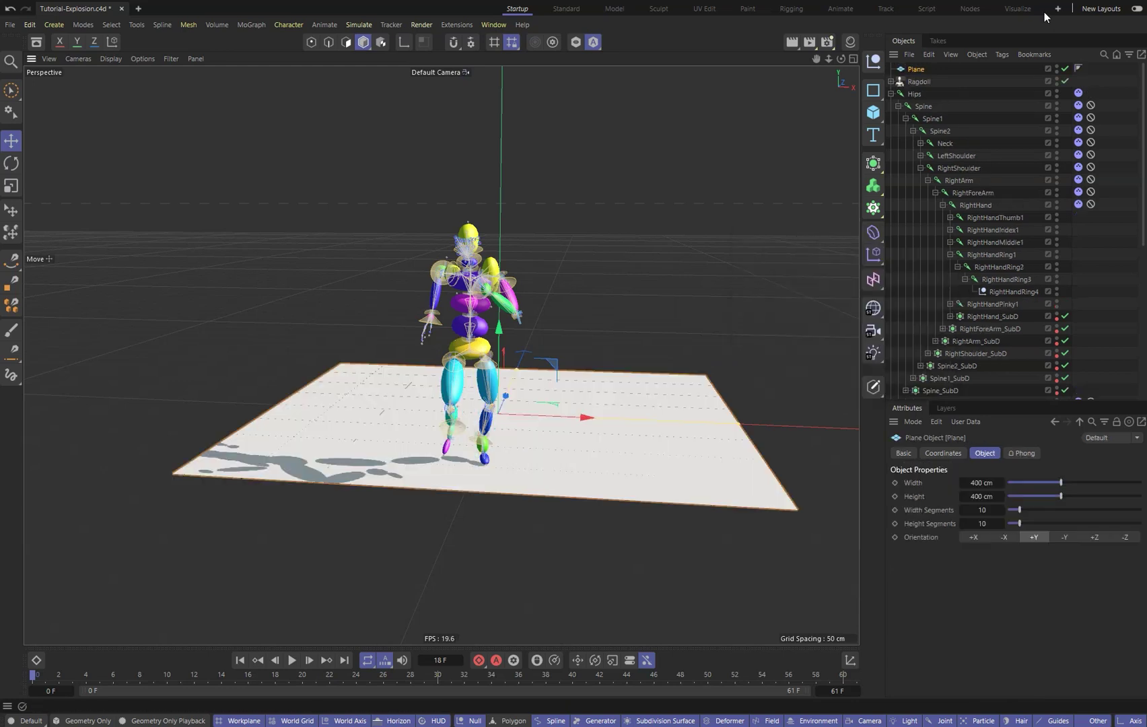
click(895, 94)
drag(909, 70, 914, 242)
Lengthen the plane under the character to a height of about 1518 cm using its viewport handle
alt+drag(532, 405, 437, 452)
alt+right_drag(521, 396, 475, 402)
drag(595, 363, 697, 299)
drag(551, 375, 356, 492)
alt+right_drag(366, 470, 444, 421)
alt+drag(492, 406, 541, 383)
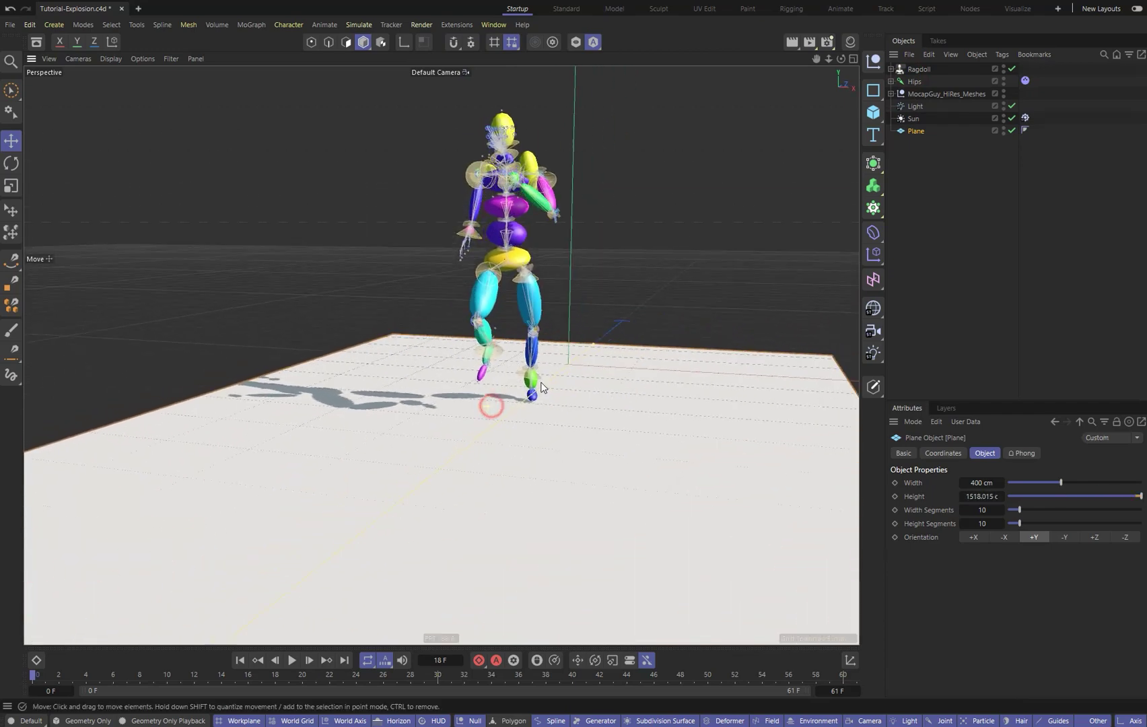
Make the plane a Bullet Collider Body and play the simulation
right_click(923, 131)
mouse_move(977, 88)
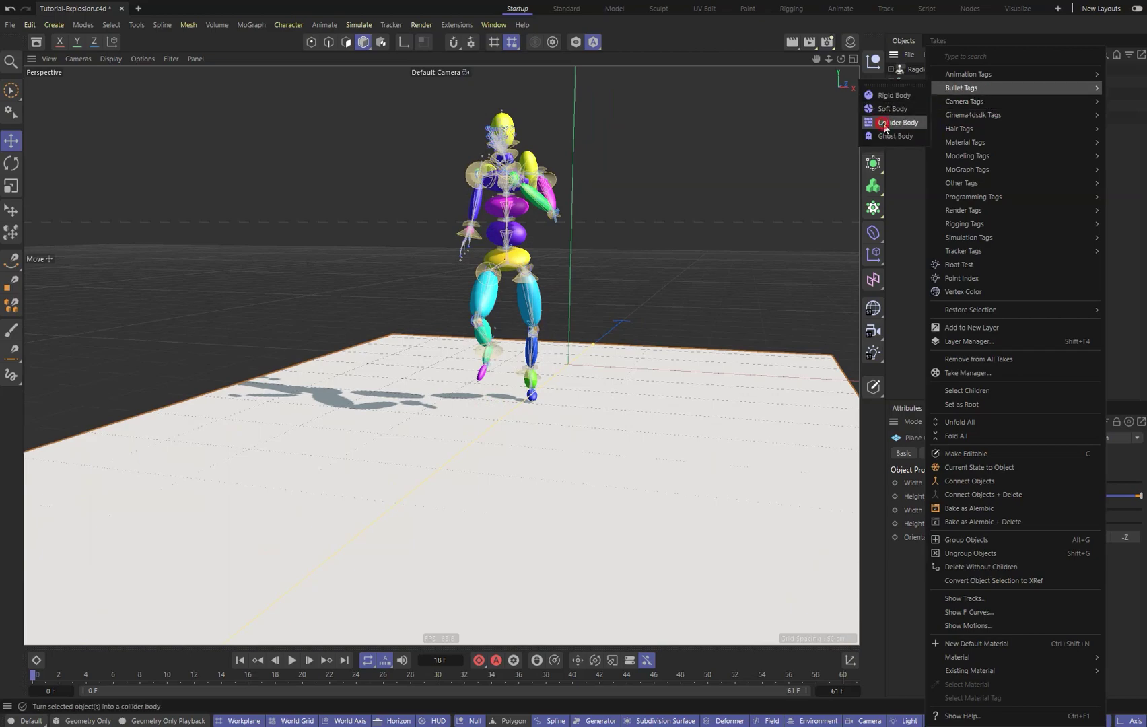
click(885, 126)
key(F8)
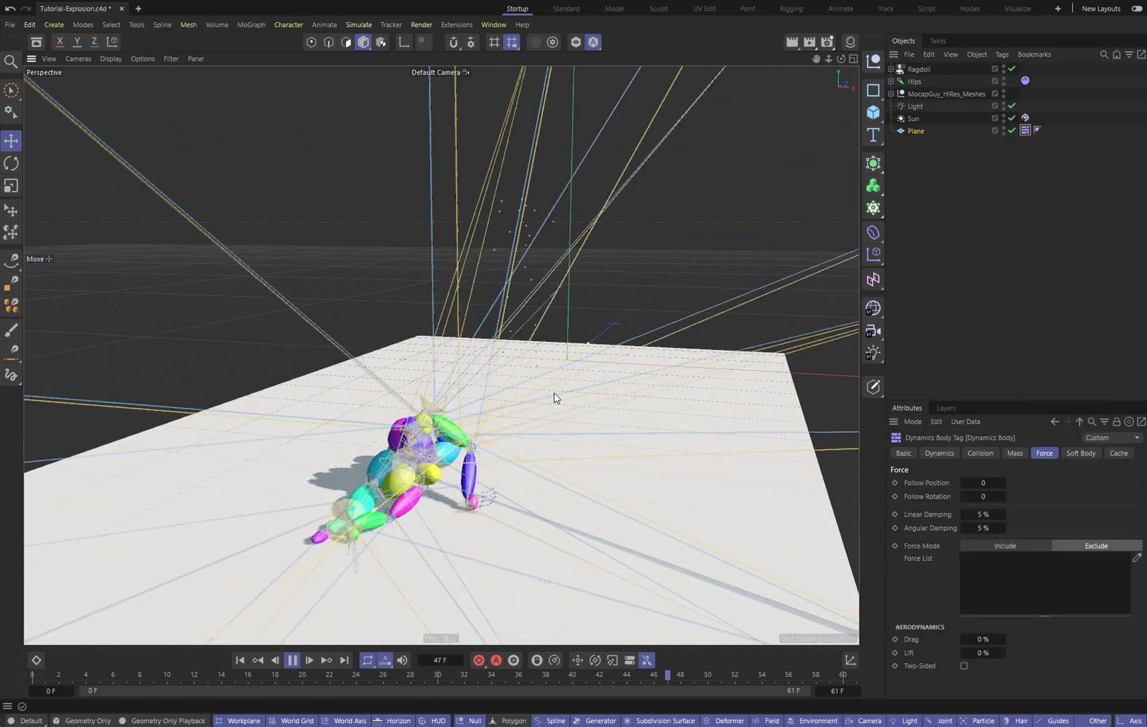
Hide the Ragdoll object in the viewport and watch the falling ragdoll from several angles
double_click(1002, 65)
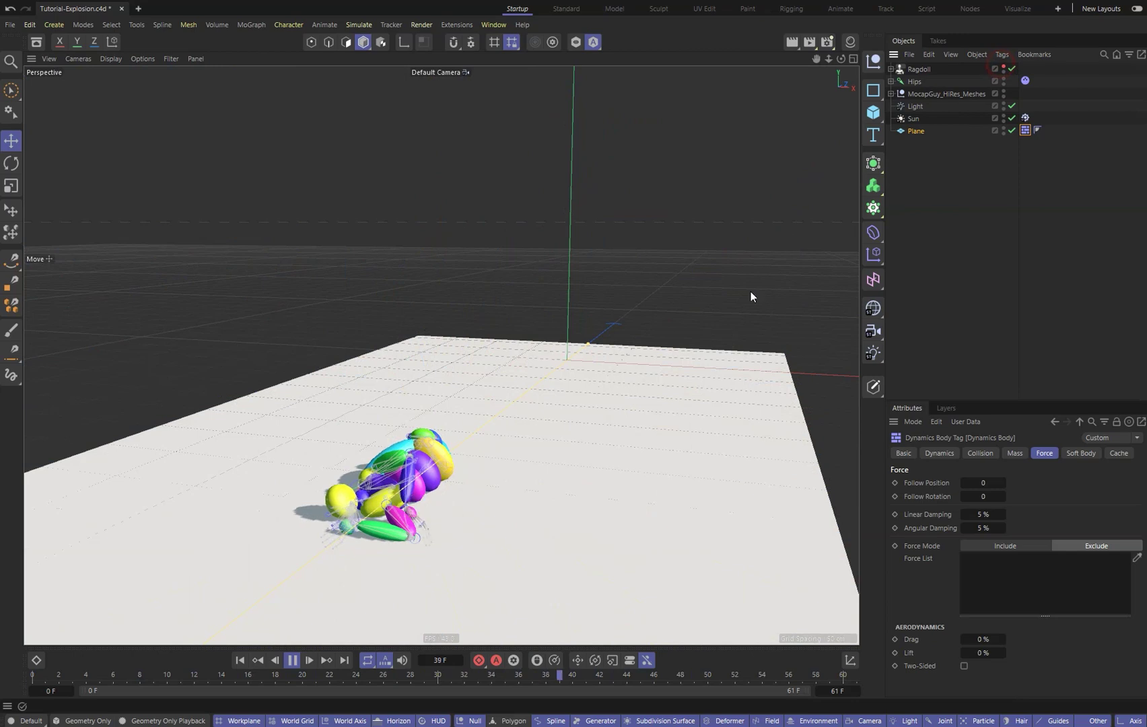
alt+drag(448, 470, 532, 486)
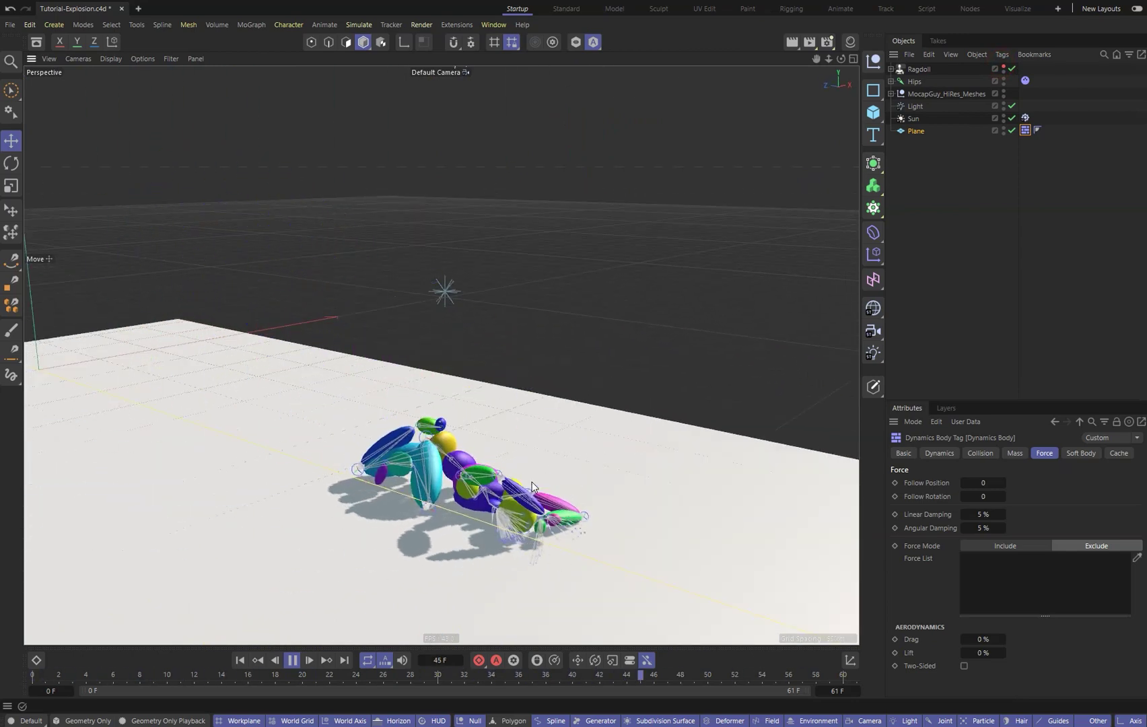
alt+drag(532, 486, 315, 478)
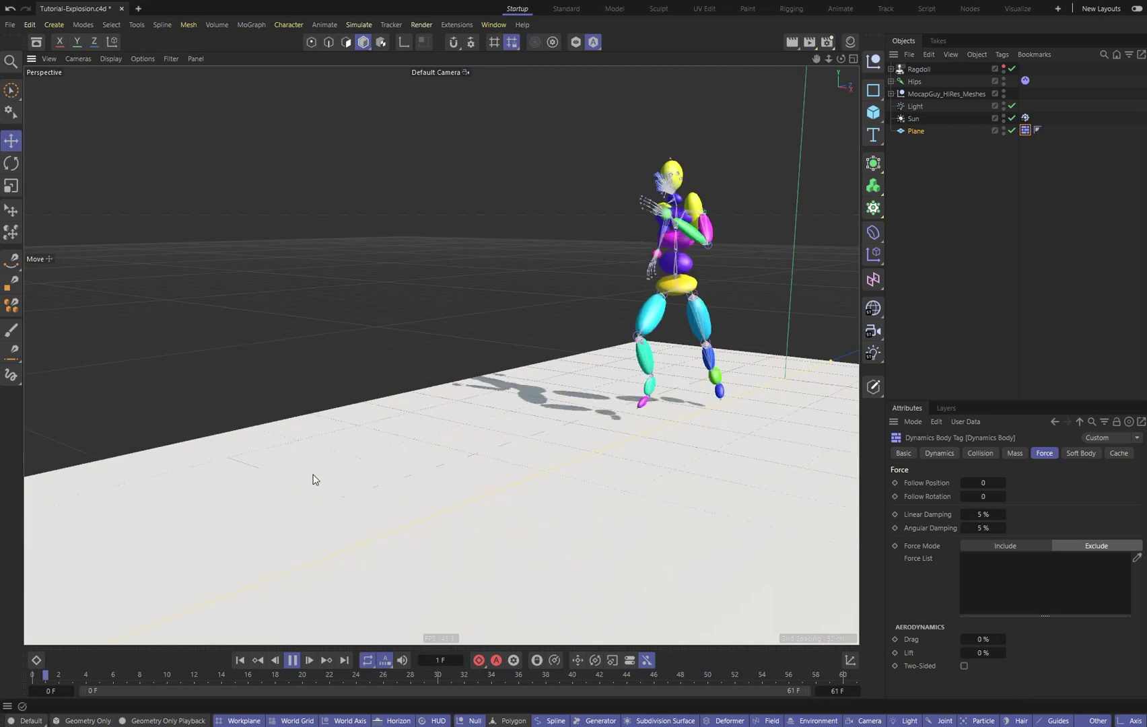
Test the ragdoll's control by raising Follow Rotation to 100%, then lowering Follow Position and Follow Rotation to 0% during playback
click(931, 70)
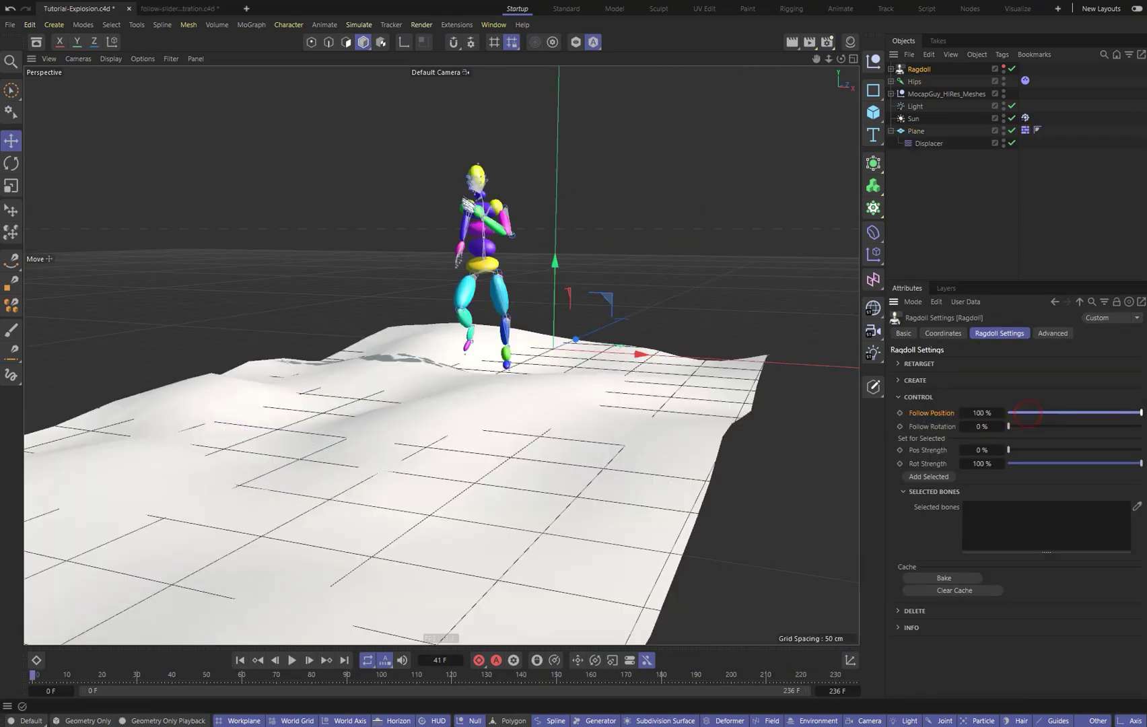
drag(1100, 425, 1144, 431)
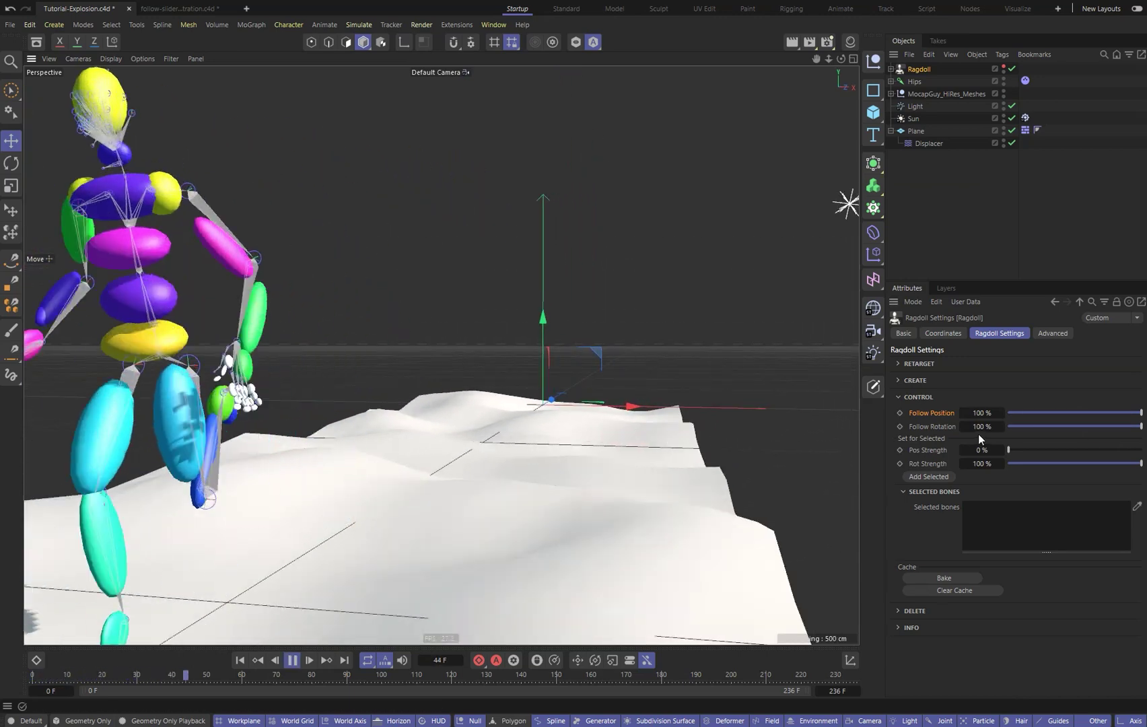
drag(1042, 412, 947, 416)
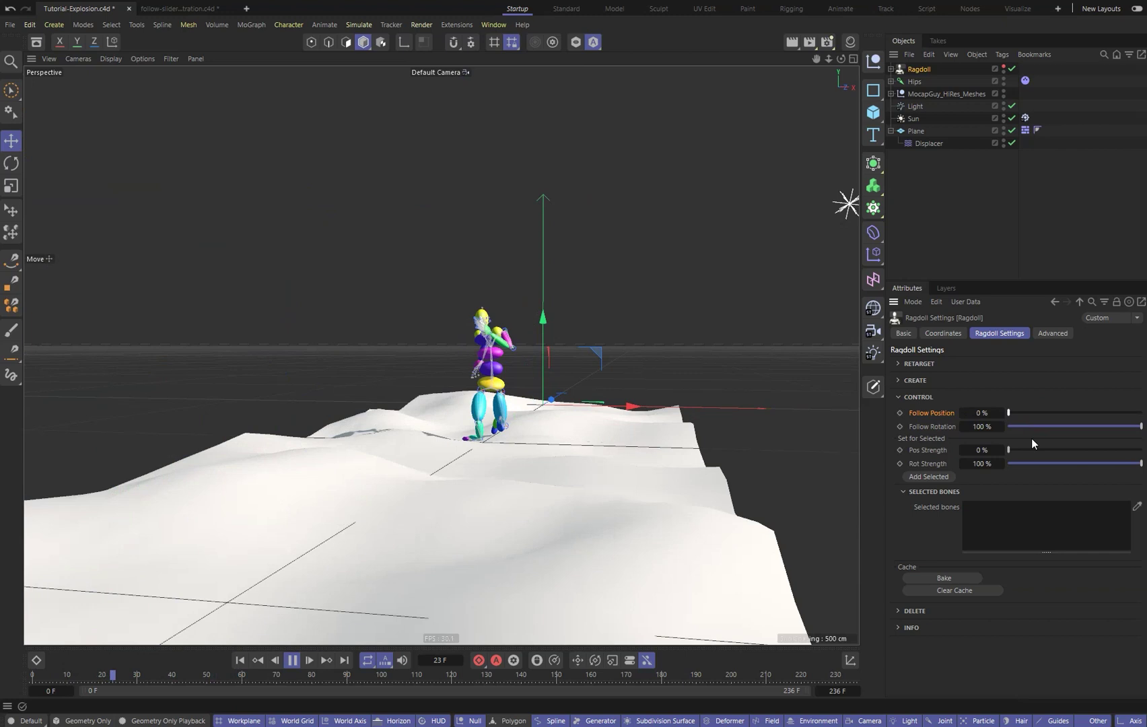
drag(1050, 427, 1010, 428)
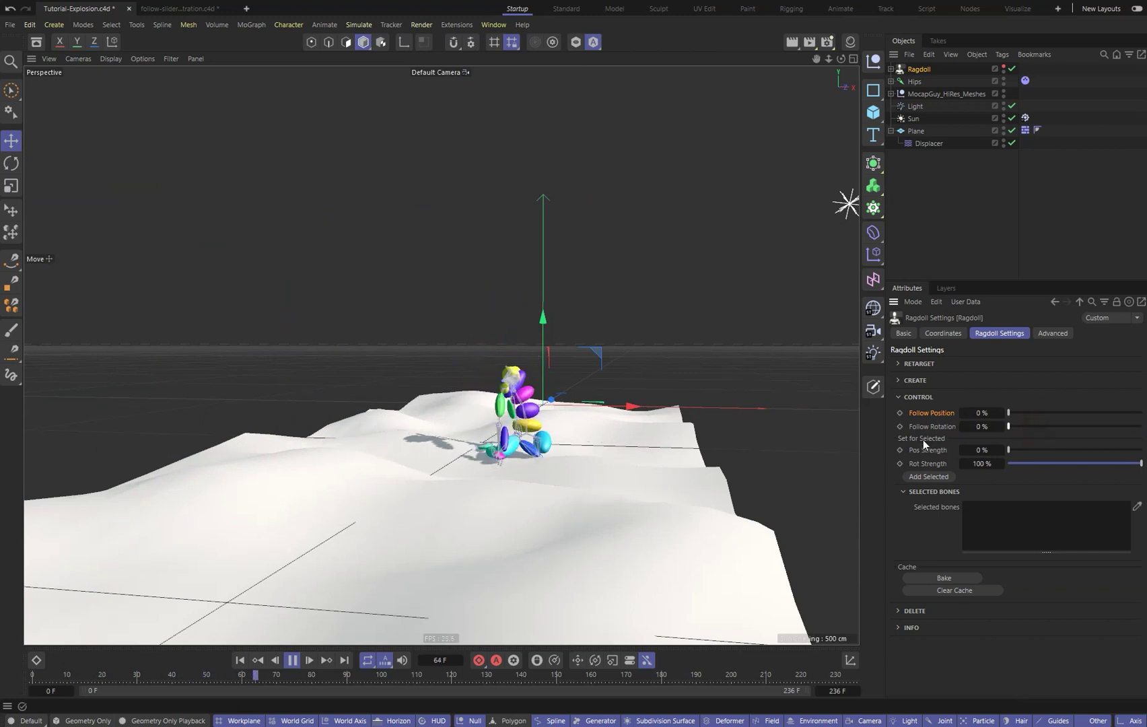
Switch to the follow-slider demonstration scene and disable the follow pos, follow rot and follow both cubes
click(179, 8)
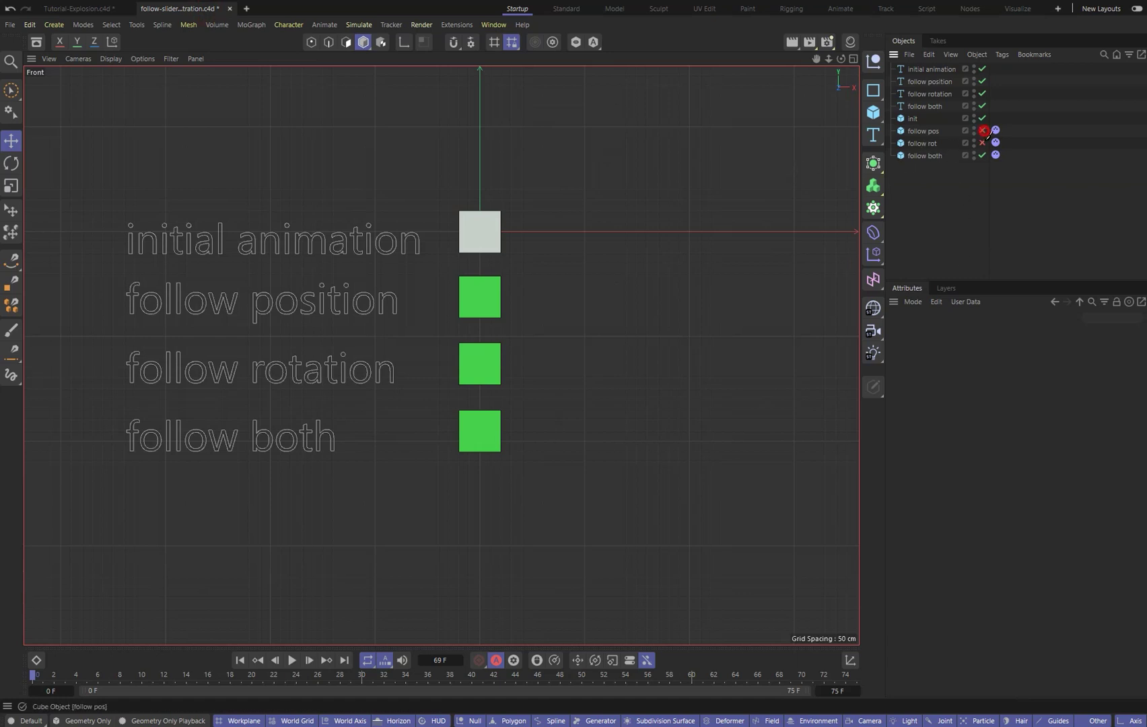
drag(984, 130, 983, 157)
Select the init cube, play its initial animation twice and return to the first frame
click(911, 120)
key(F8)
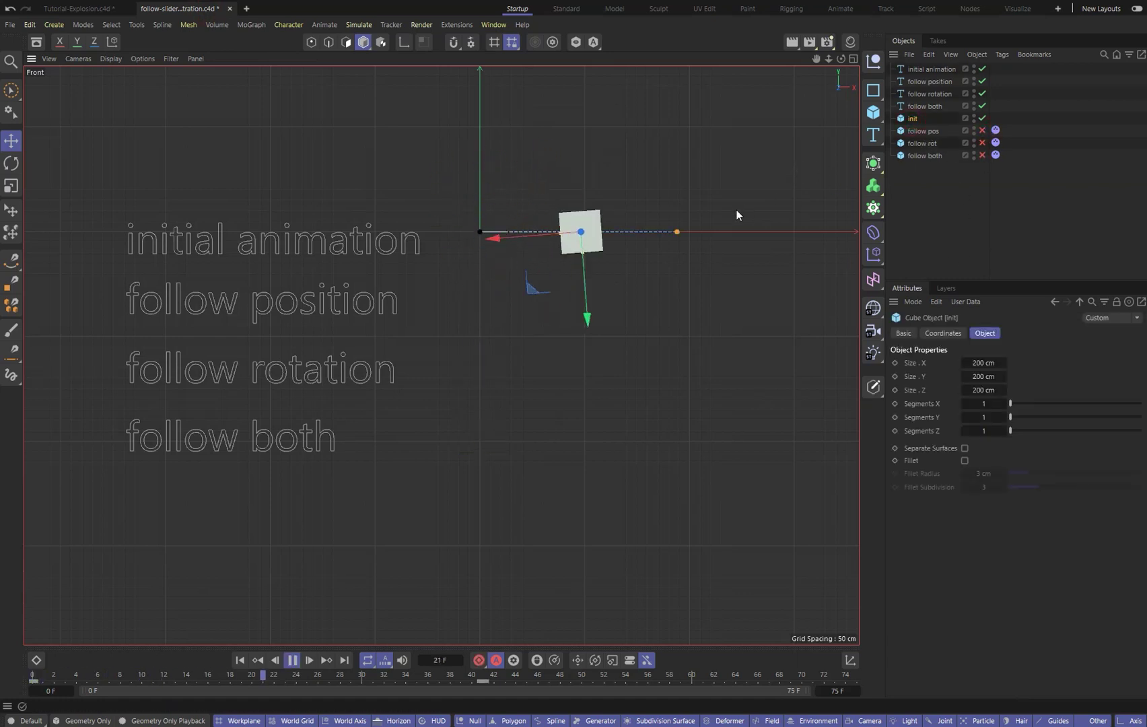
key(F8)
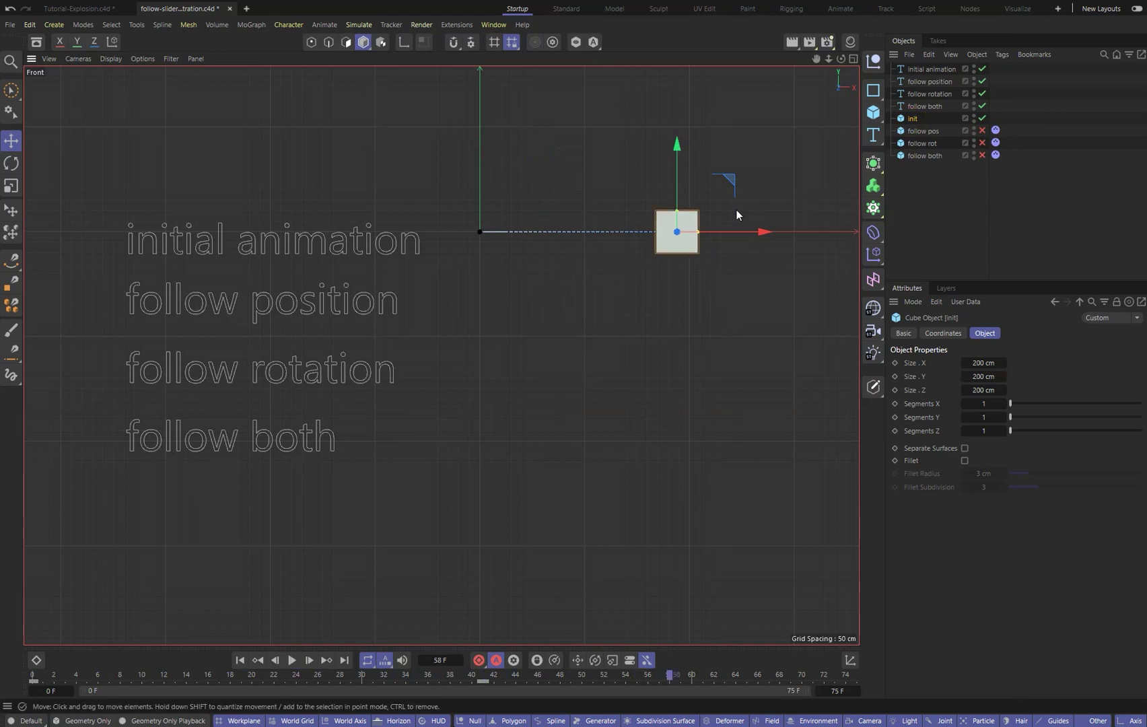
key(F8)
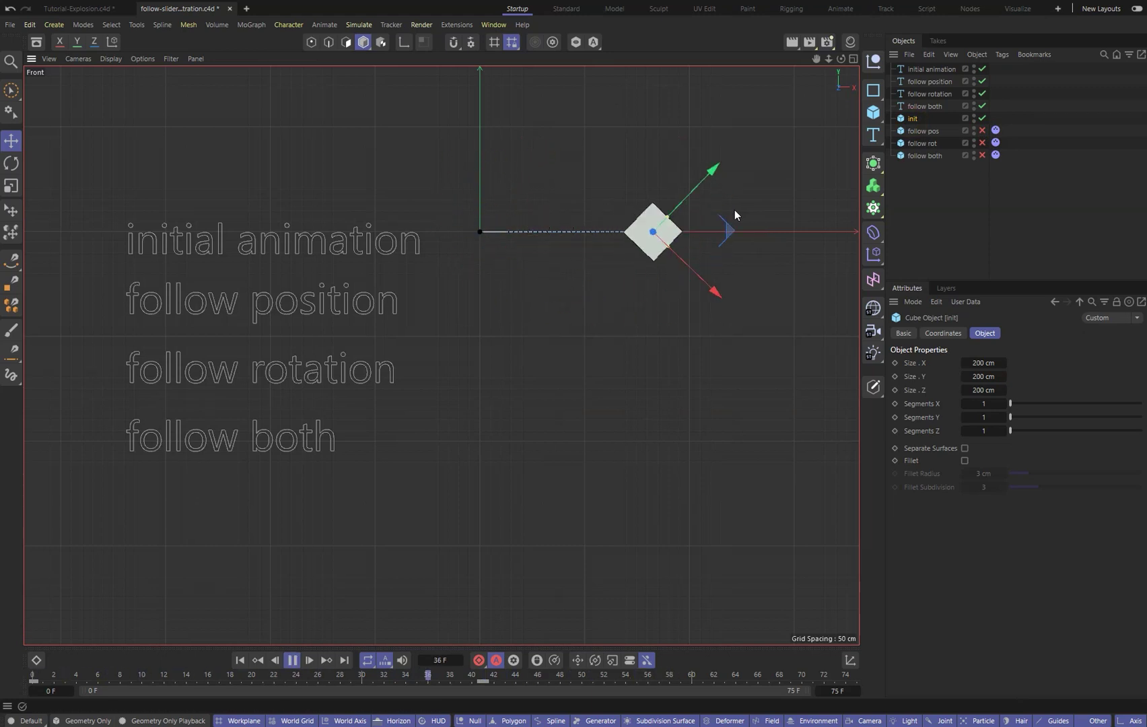
key(F8)
key(shift+f)
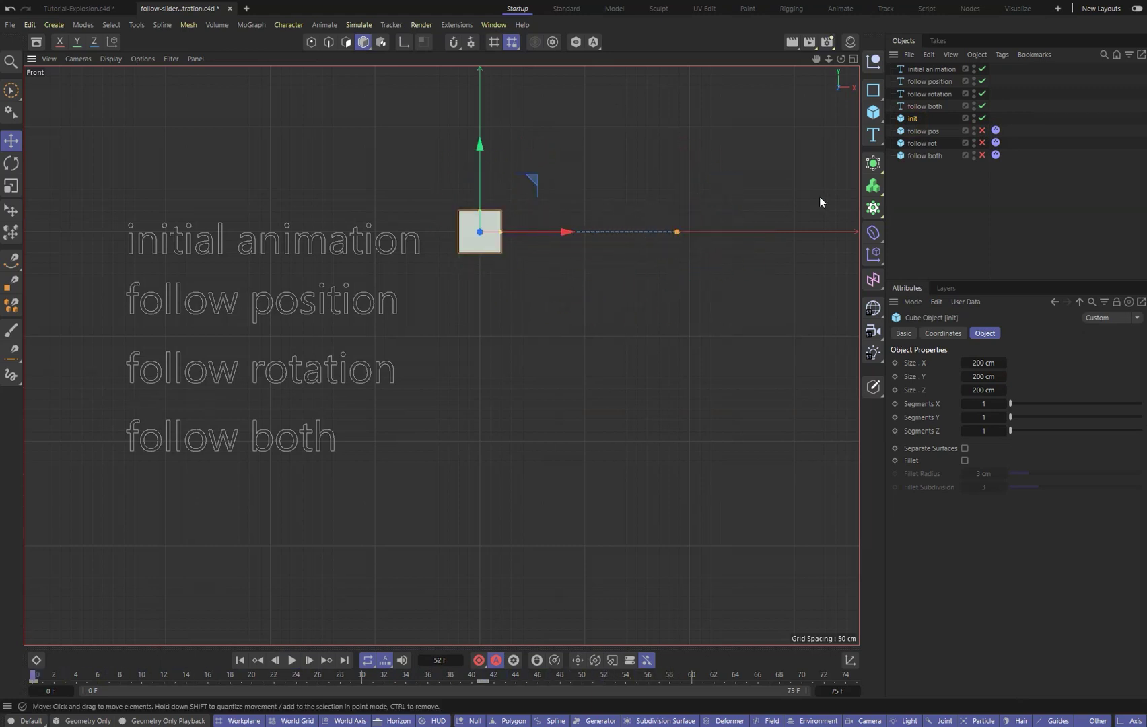
Enable the follow pos cube, show its Dynamics Body force settings and play the animation
click(924, 130)
click(982, 131)
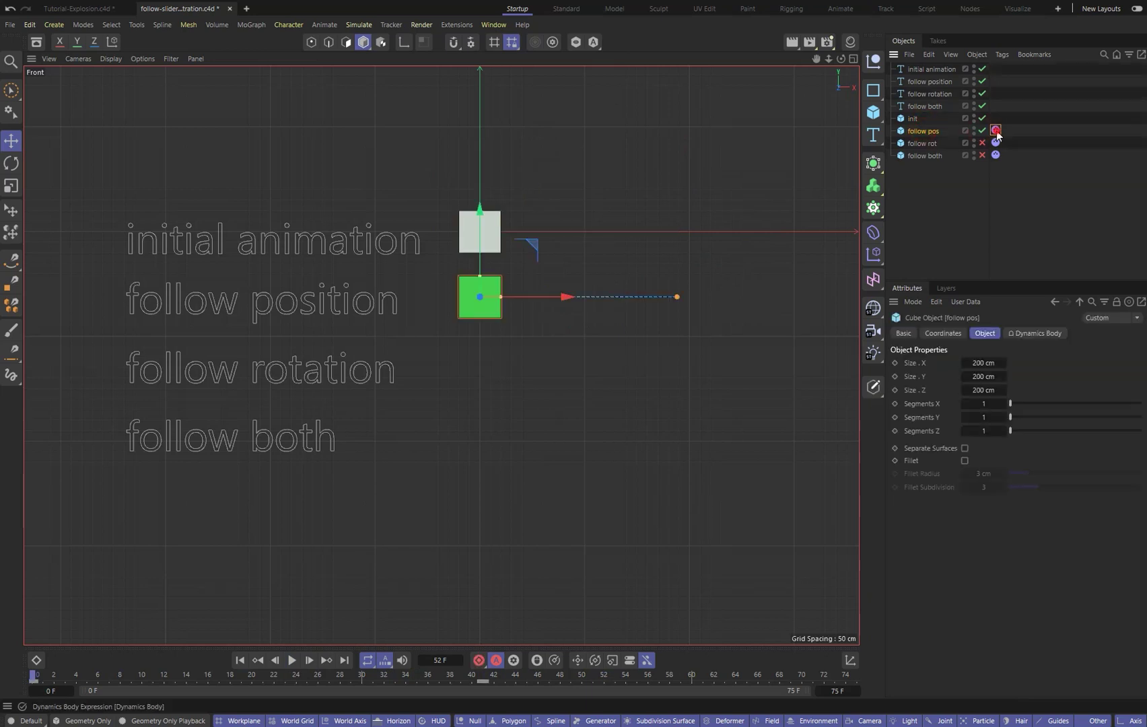
click(996, 130)
key(F8)
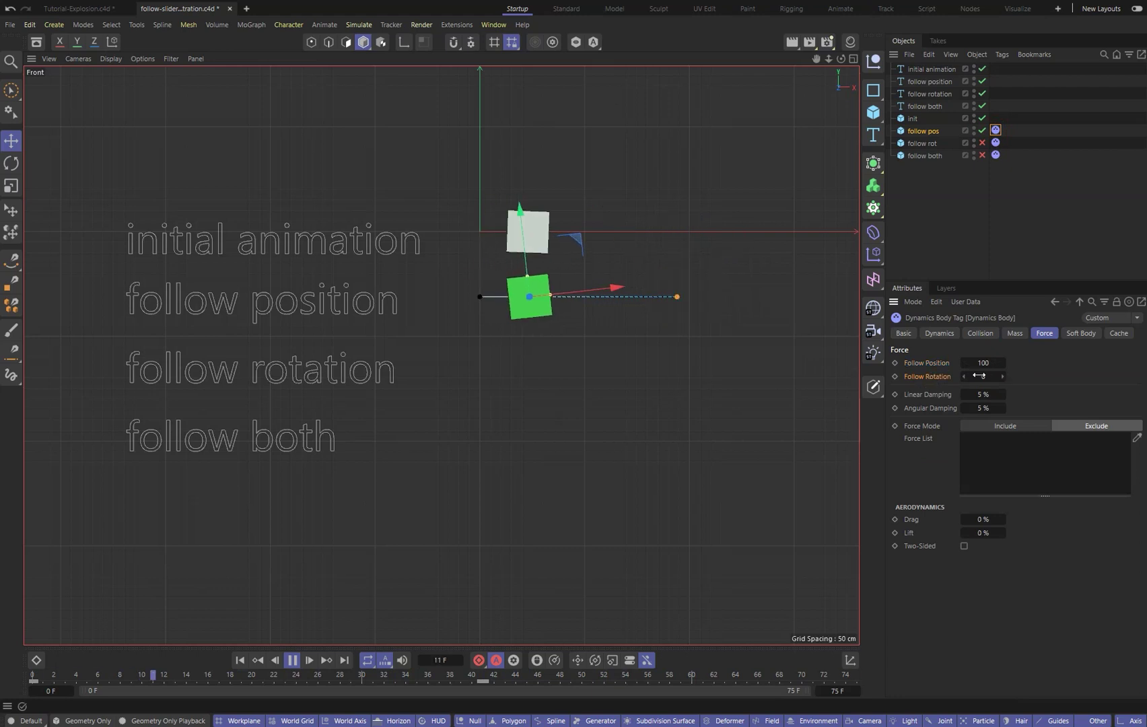
Enable the follow rot cube and show its Dynamics Body force settings during playback
click(932, 144)
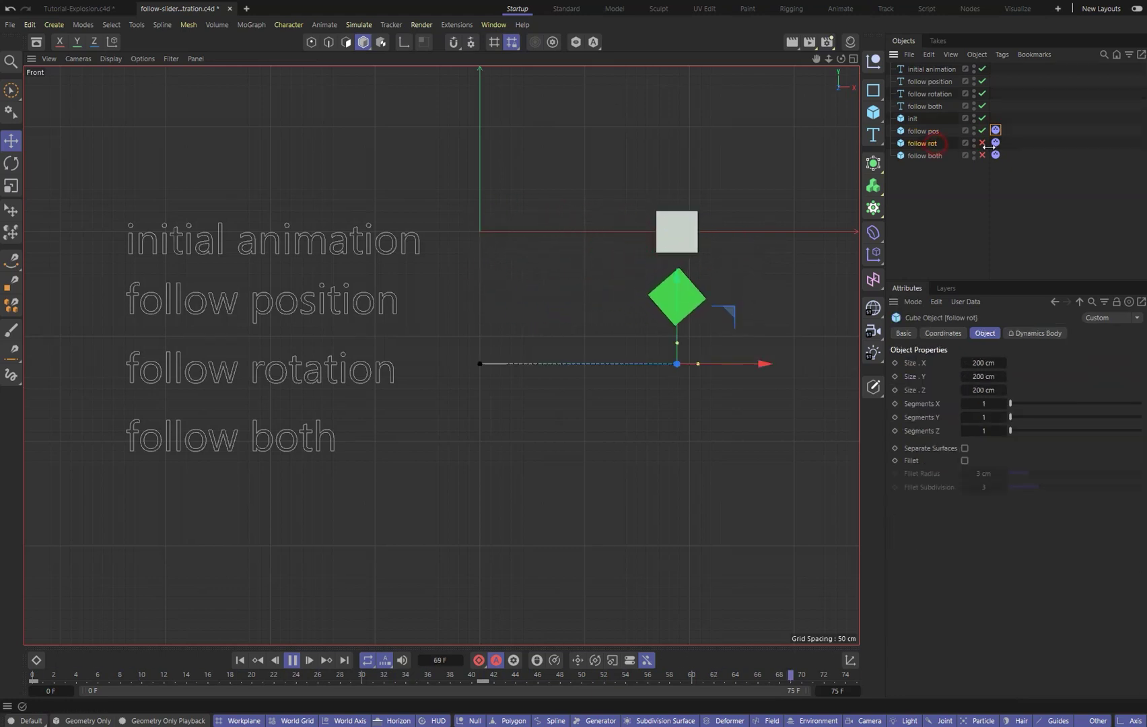
click(982, 143)
click(996, 143)
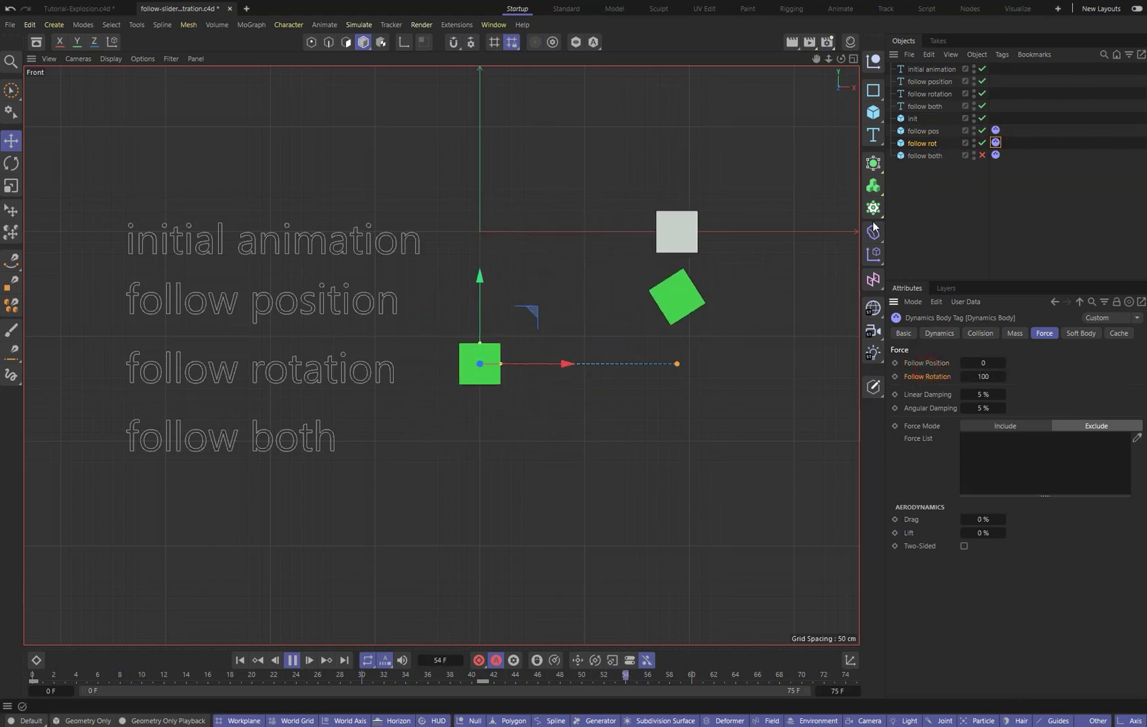
Enable the follow both cube and show its Dynamics Body force settings during playback
click(931, 155)
click(982, 155)
click(996, 155)
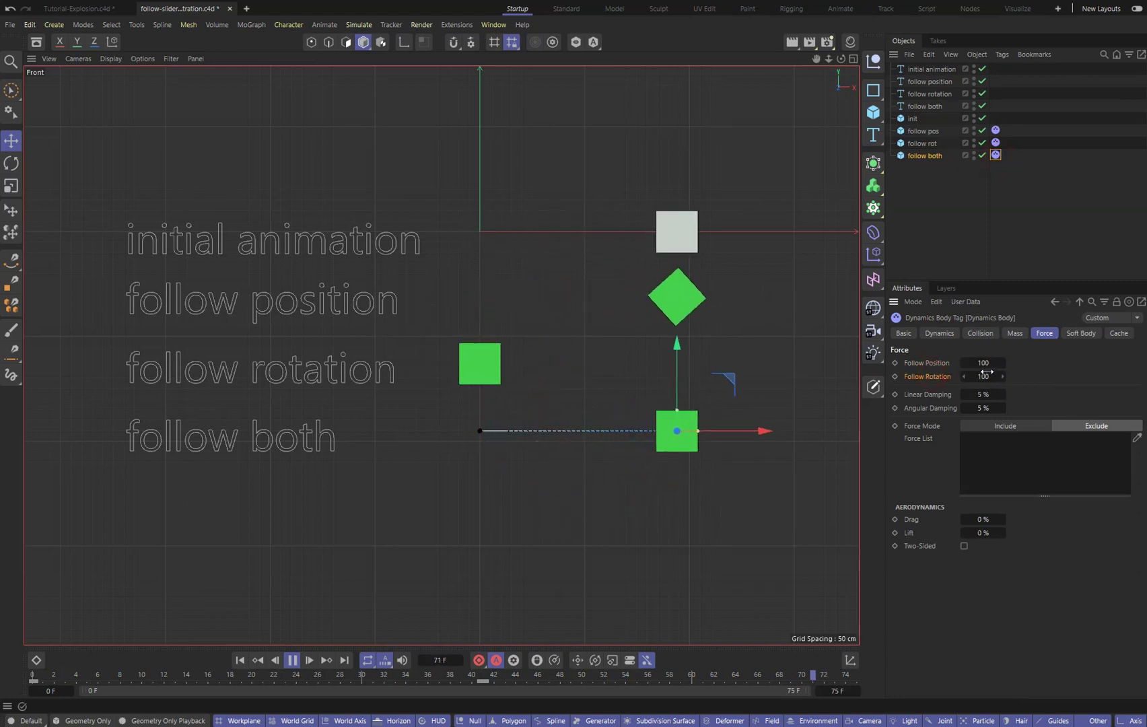
Return to the Tutorial-Explosion scene, add a camera and give it an Aim constraint targeting Hips
click(75, 8)
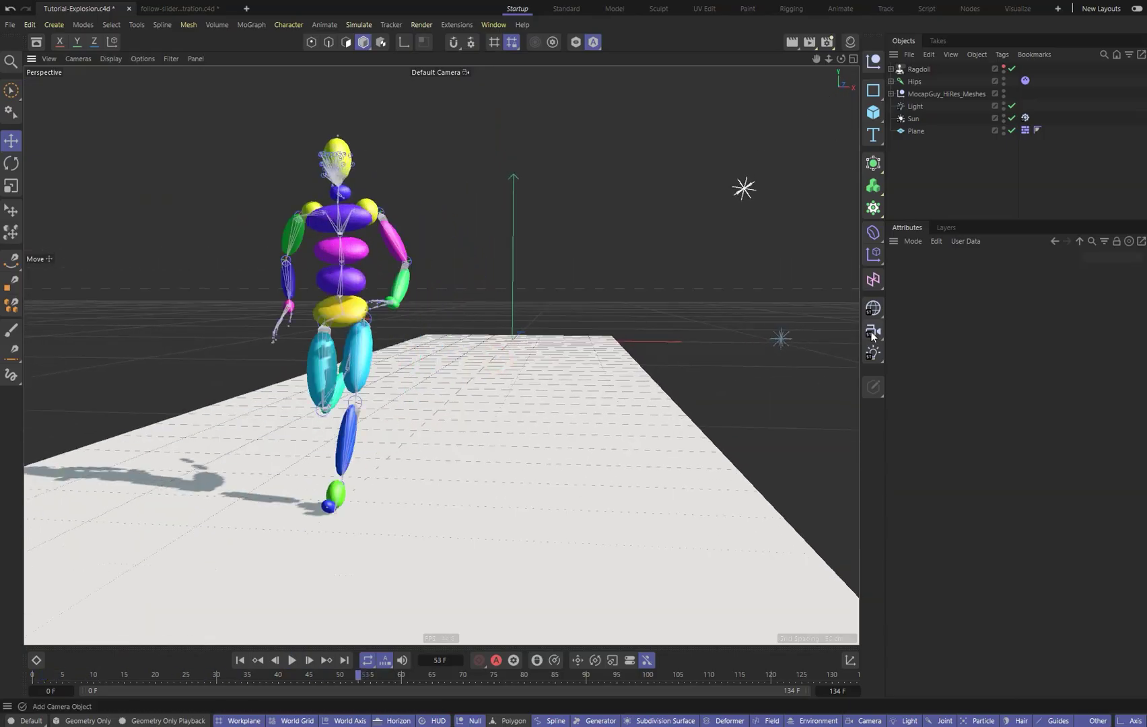
click(872, 336)
ctrl+click(914, 94)
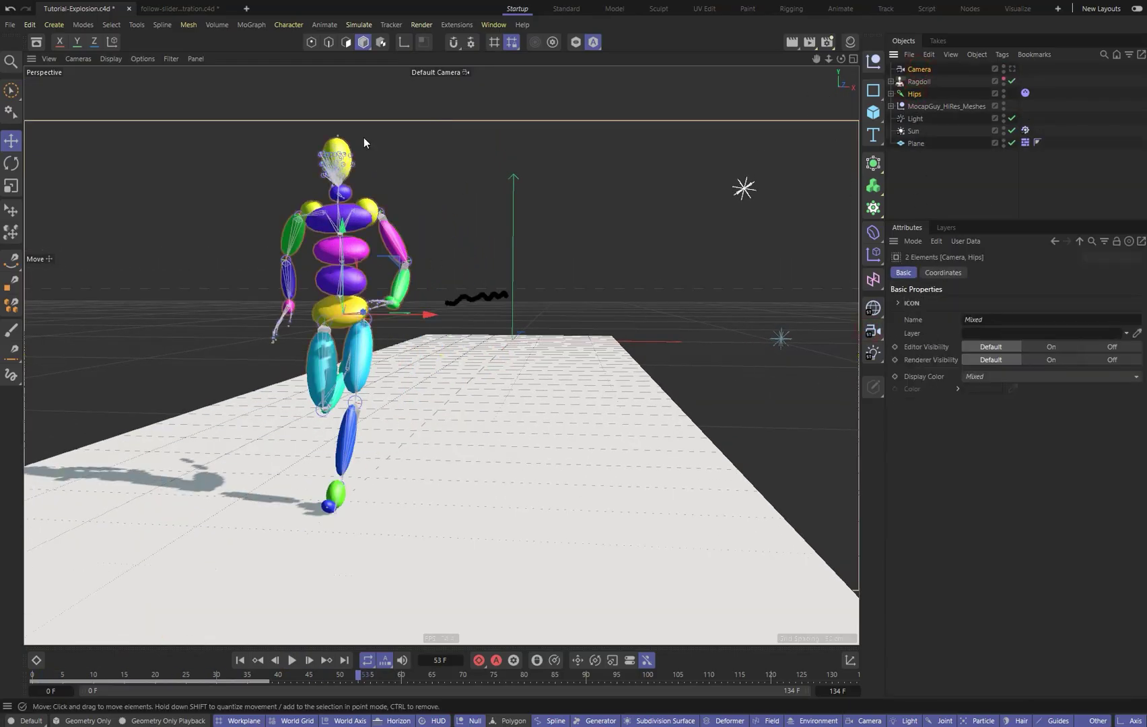
click(294, 26)
mouse_move(313, 61)
click(419, 68)
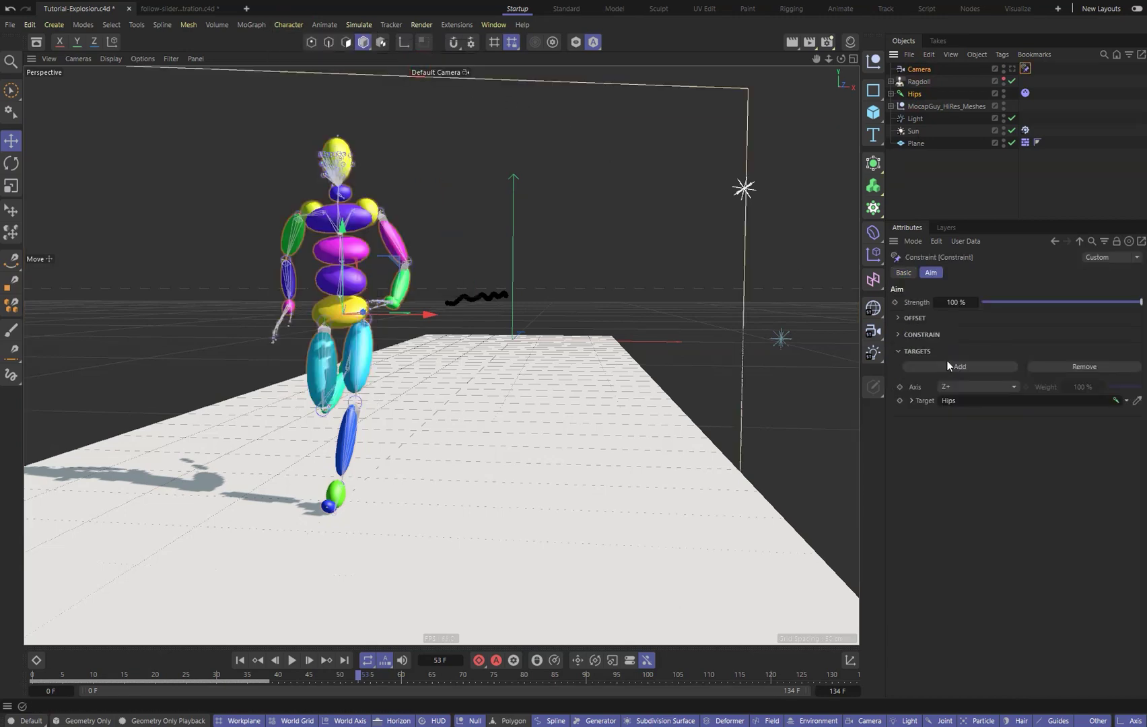
Look through the new camera, play the scene and set its constraint's priority to Generators 499
click(1012, 69)
click(903, 271)
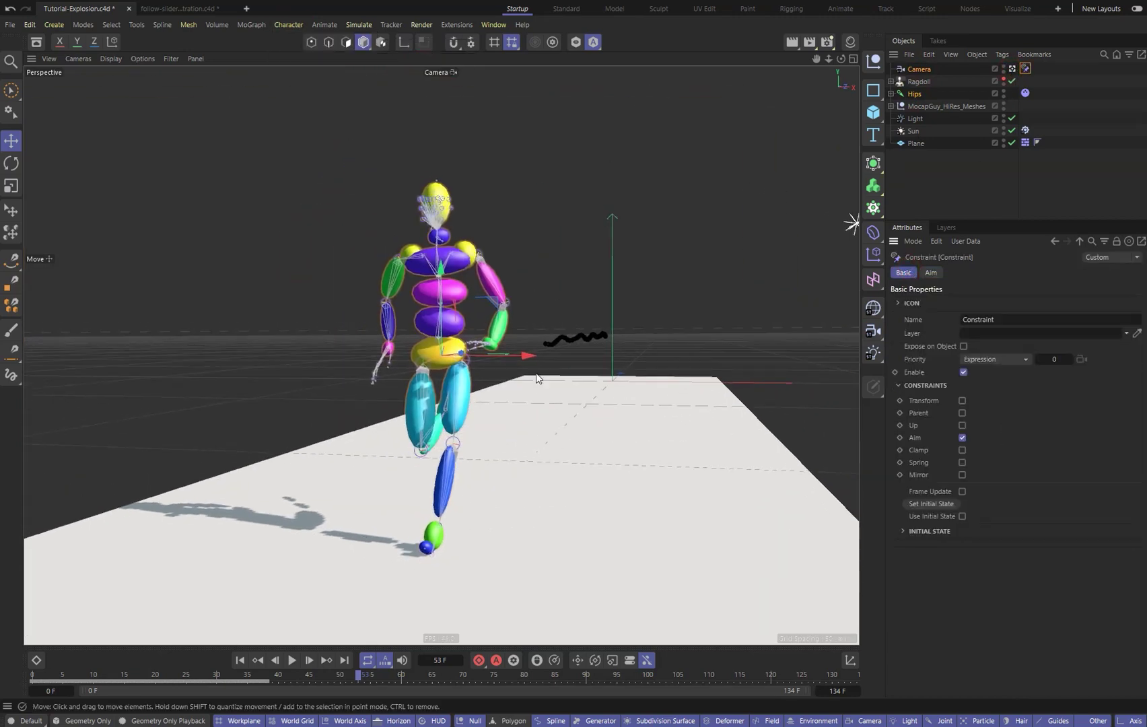
key(F8)
click(1016, 359)
click(996, 429)
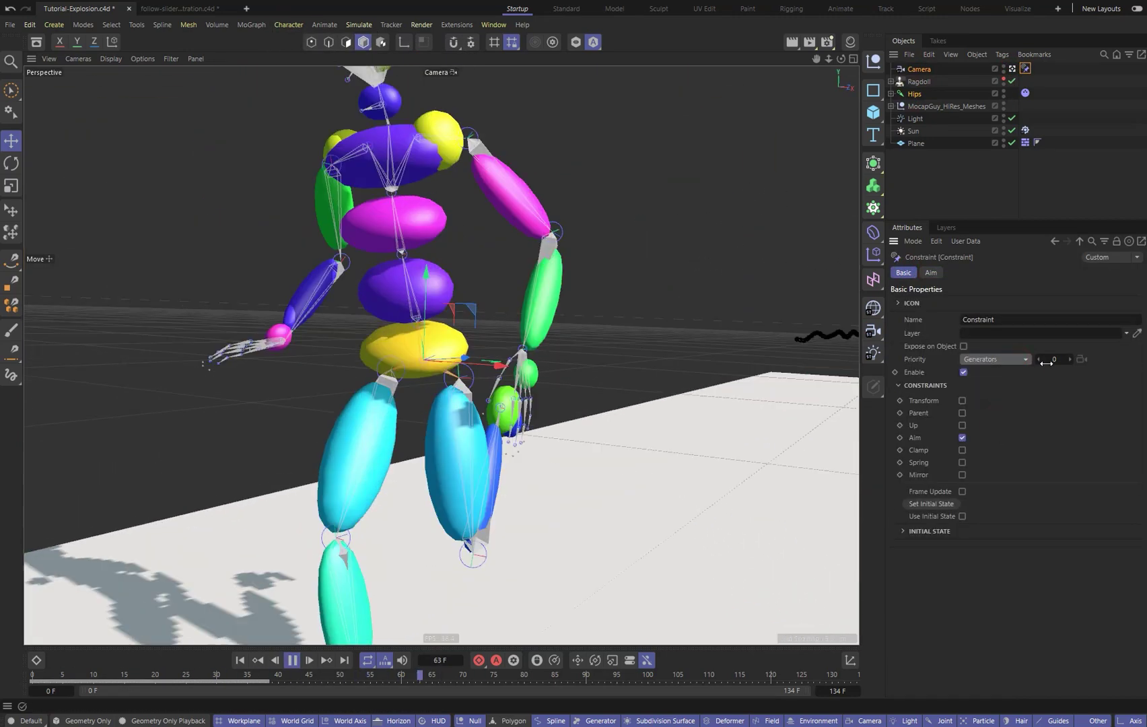
double_click(1053, 359)
text(499)
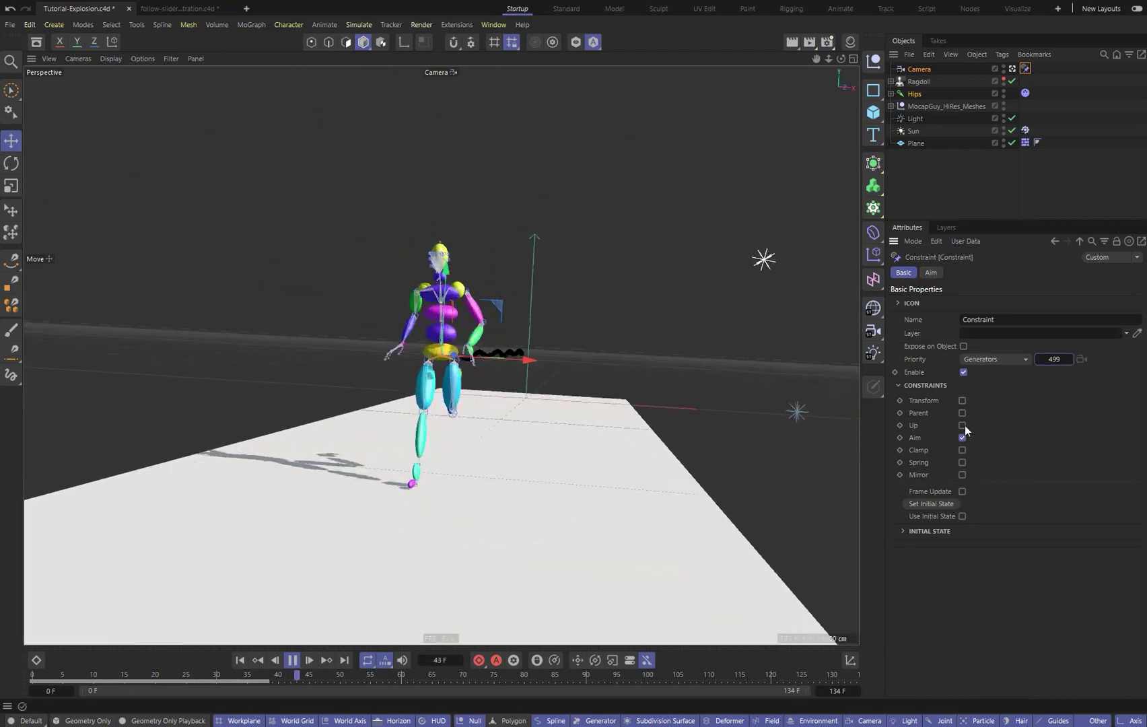
Lower the camera's Aim constraint strength to roughly half and stop playback
click(931, 272)
drag(1139, 302, 1055, 304)
key(F8)
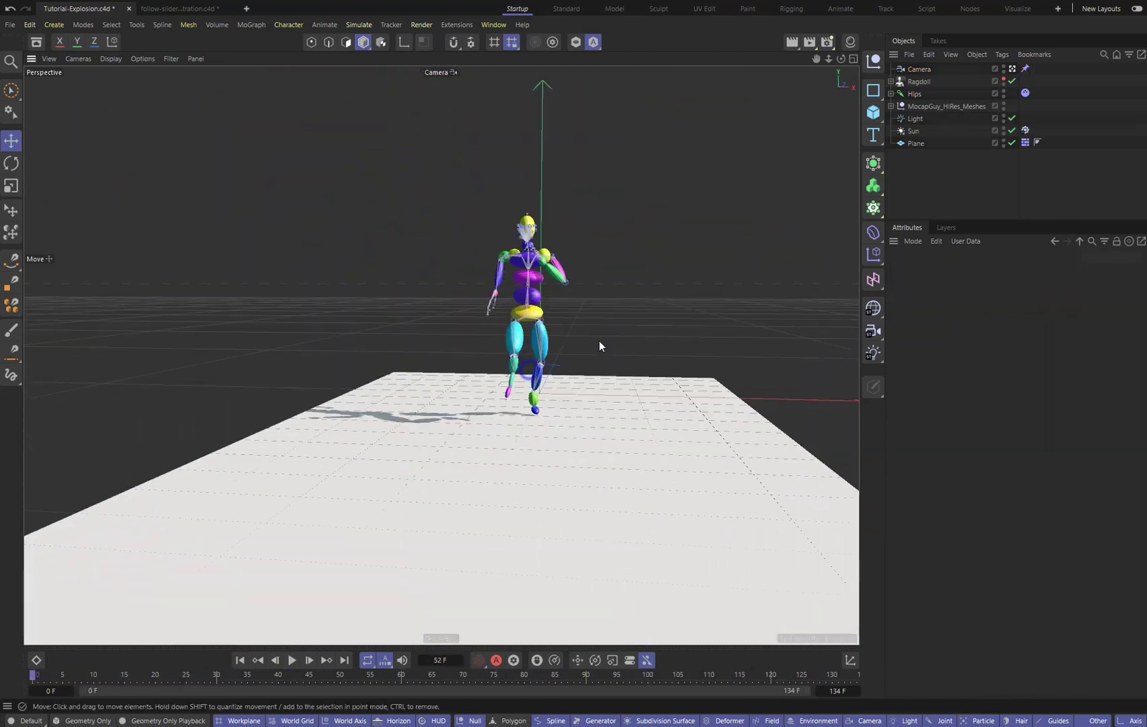
Show the Ragdoll object's settings locked in the Attribute Manager and frame the character more closely
click(919, 81)
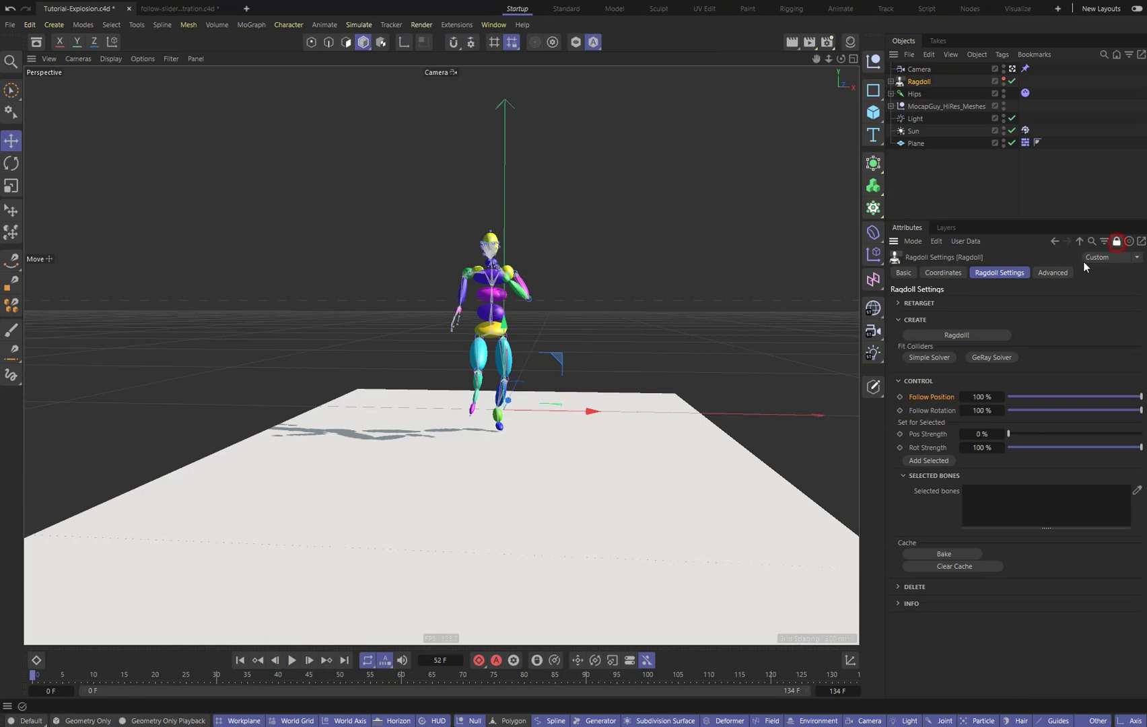
scroll(531, 316, up, 3)
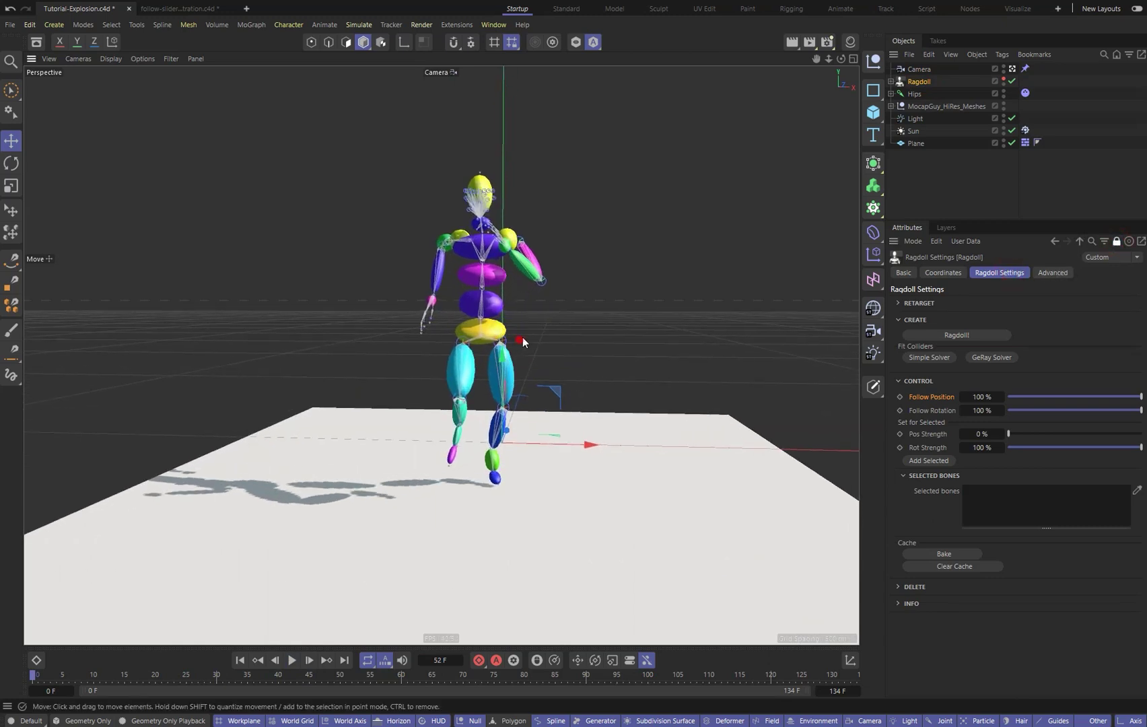
alt+drag(518, 340, 526, 331)
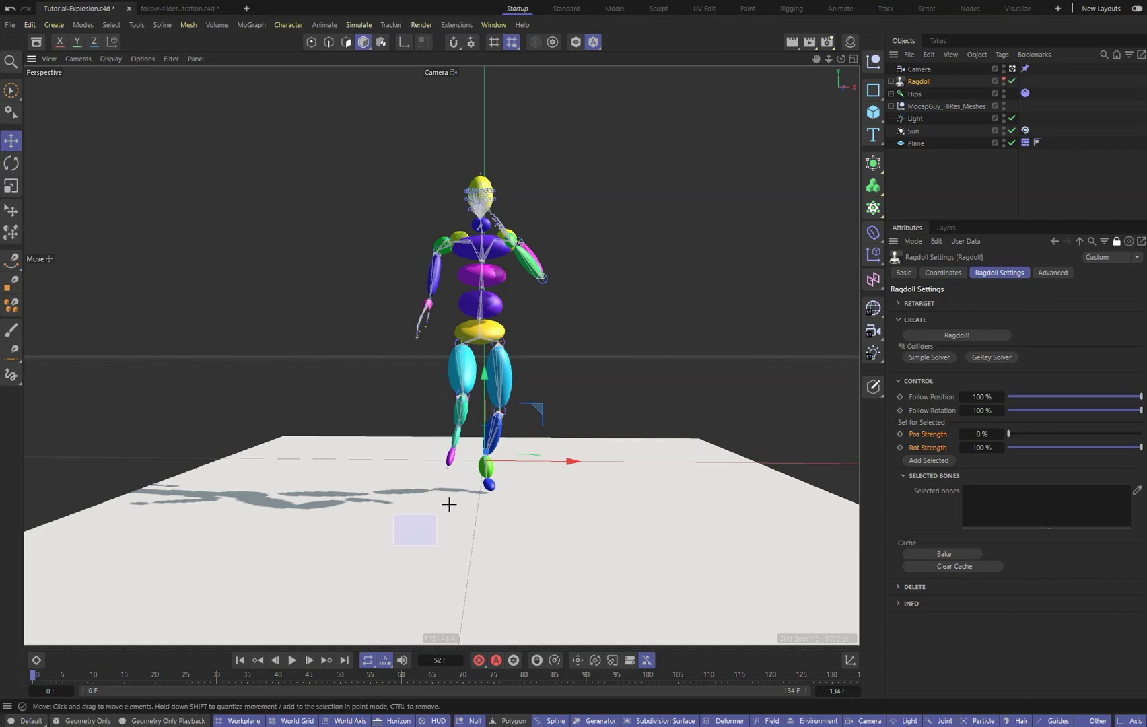
Add both legs' lower-leg, foot and toe bones to the selected bones, with Pos Strength 100% and both Follow values 0%
drag(536, 416, 537, 424)
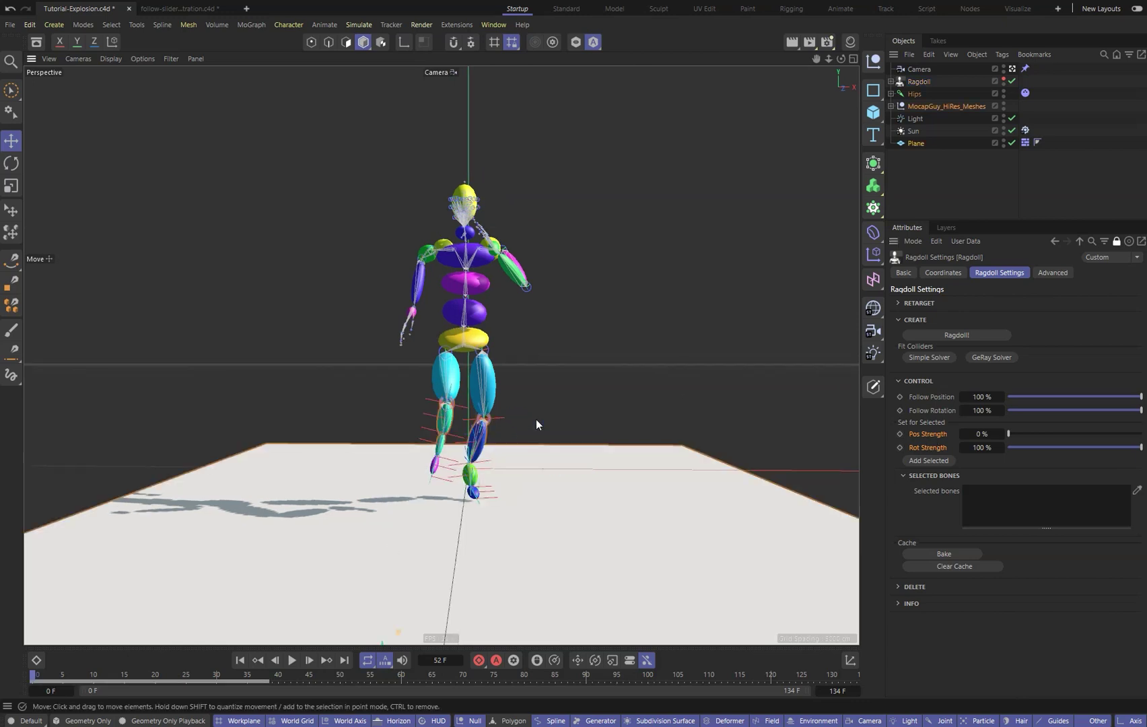
click(943, 461)
drag(1029, 436, 1069, 438)
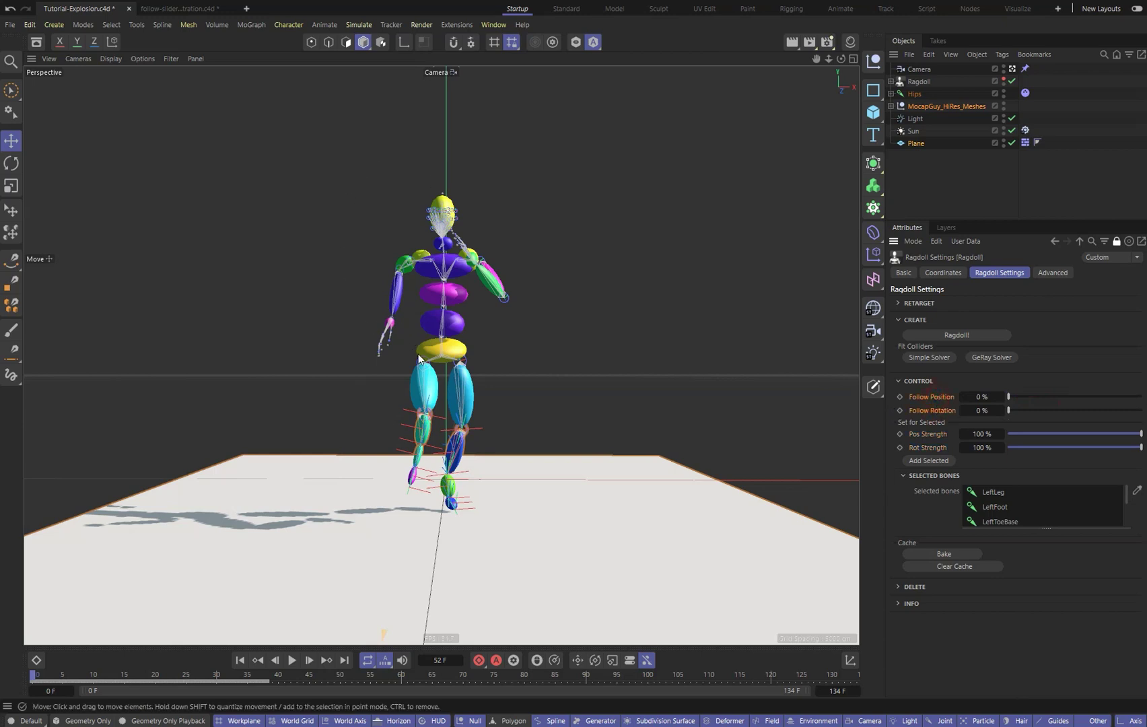
alt+right_drag(492, 382, 462, 450)
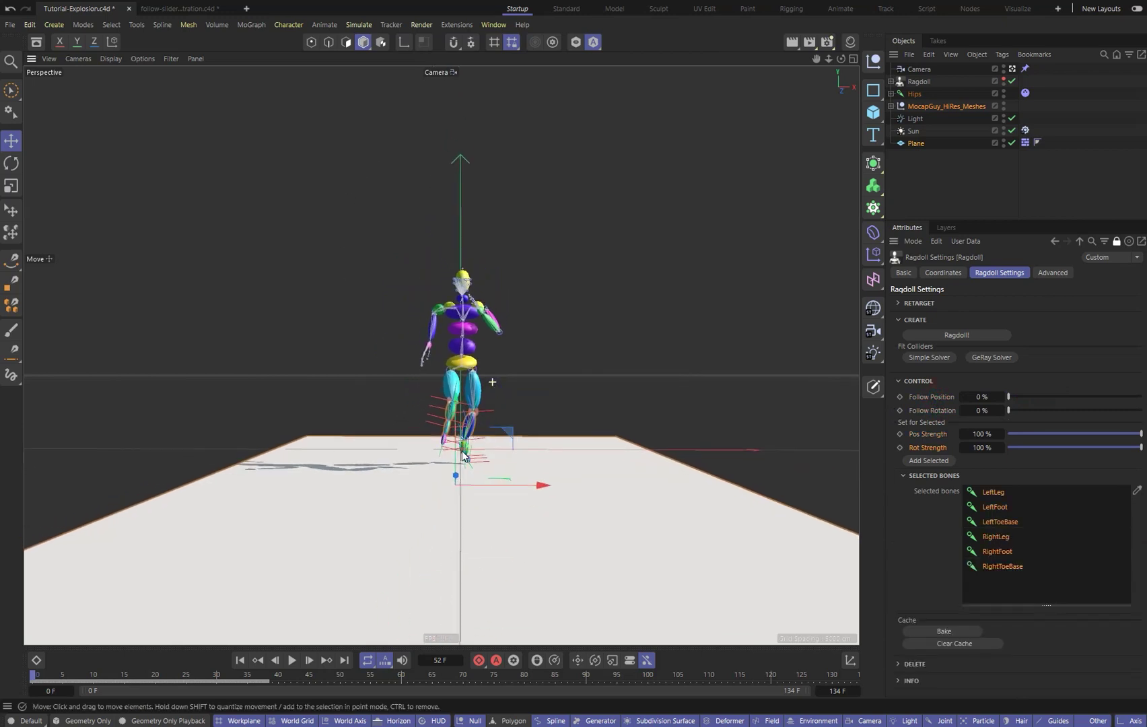
Frame the character more closely and play the simulation with the lower-leg, foot and toe bones set to full strength
mouse_move(459, 431)
alt+mouse_down()
mouse_move(446, 438)
mouse_move(456, 425)
alt+mouse_up()
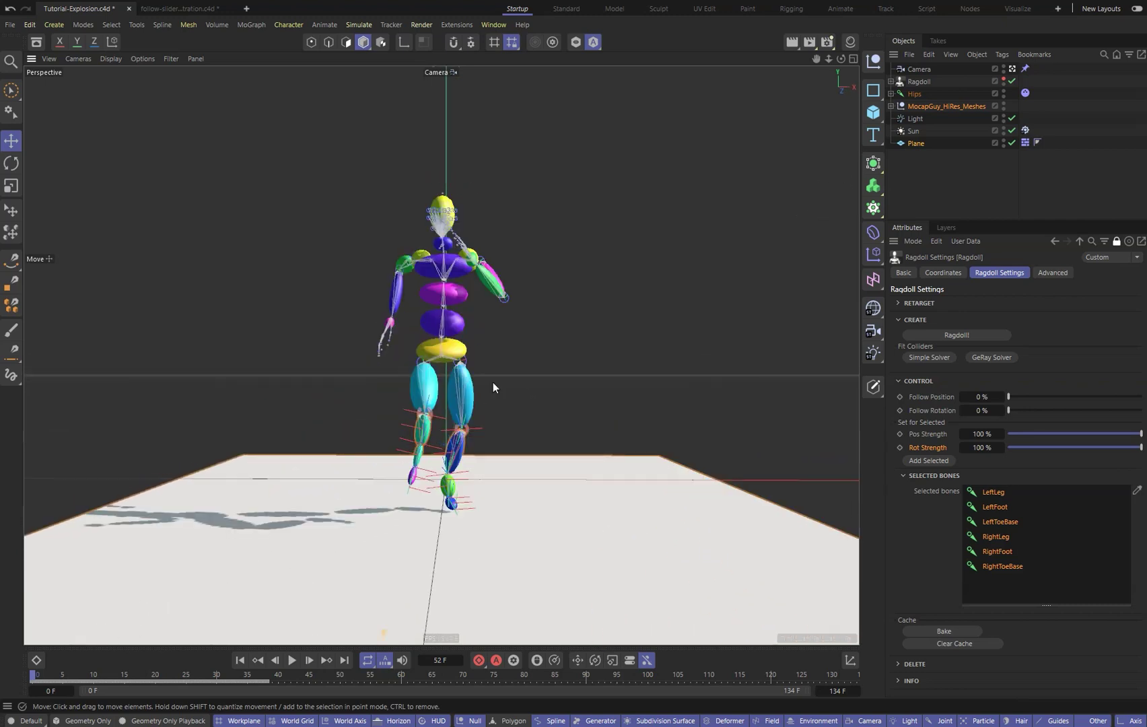
alt+right_drag(491, 381, 475, 435)
alt+drag(464, 434, 438, 441)
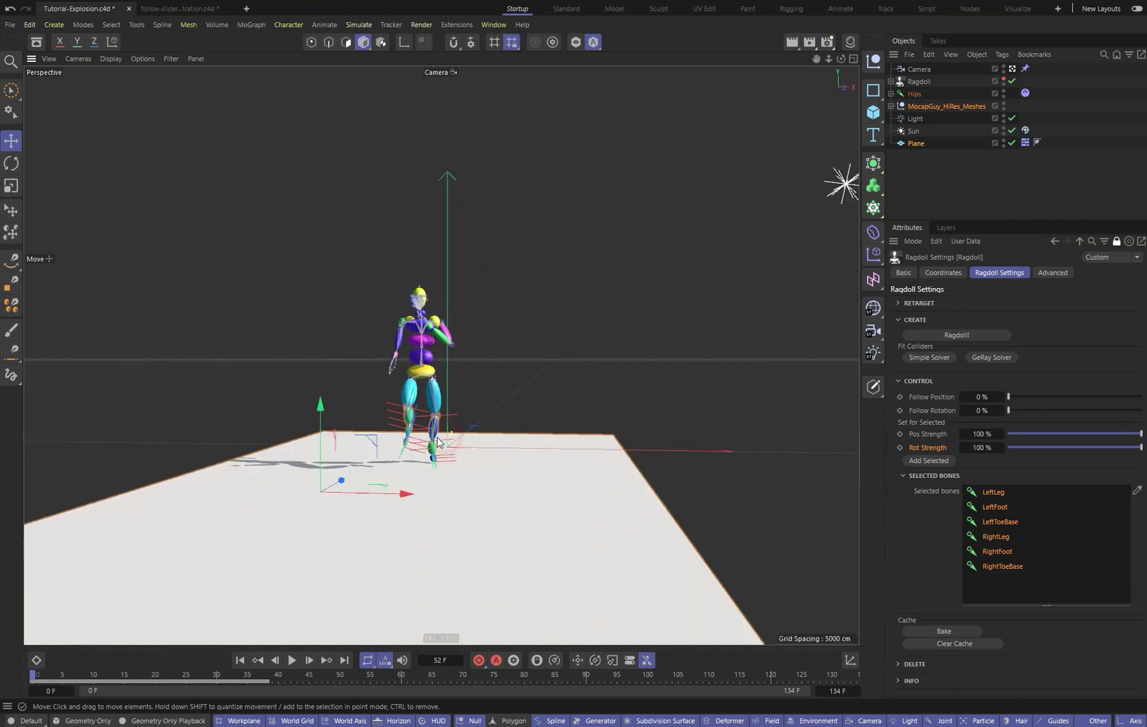
alt+middle_drag(455, 436, 478, 423)
key(F8)
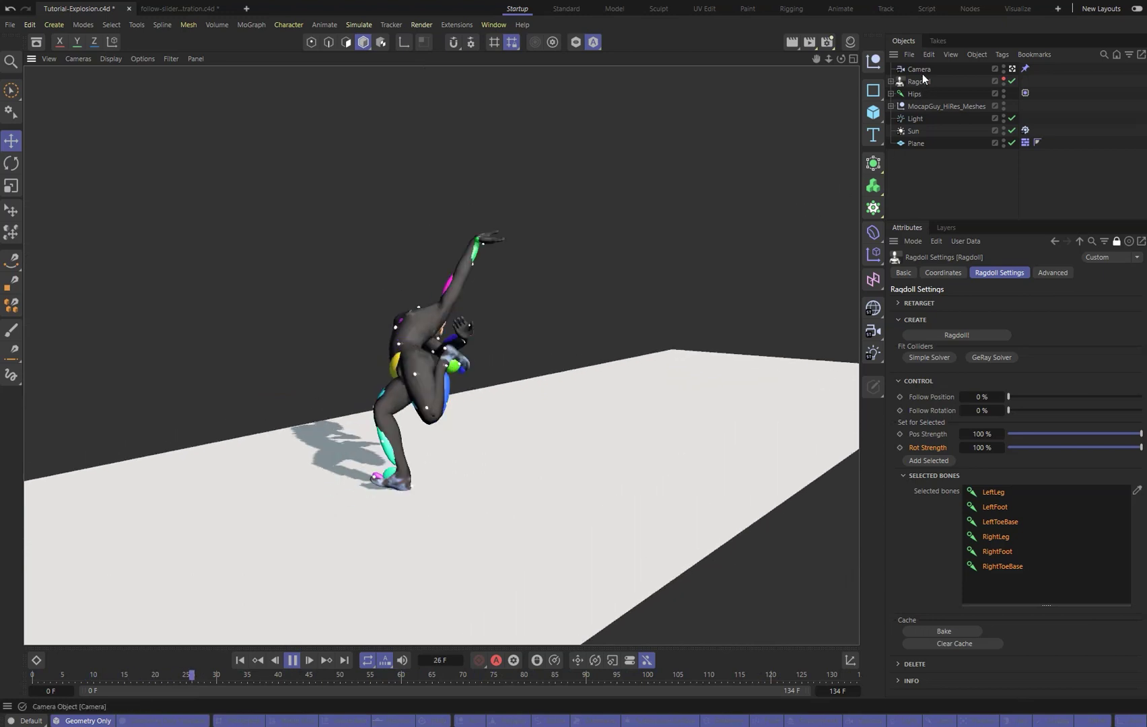
Unlock the Attribute Manager, show the Camera's object properties and return to the first frame
click(1117, 241)
click(917, 70)
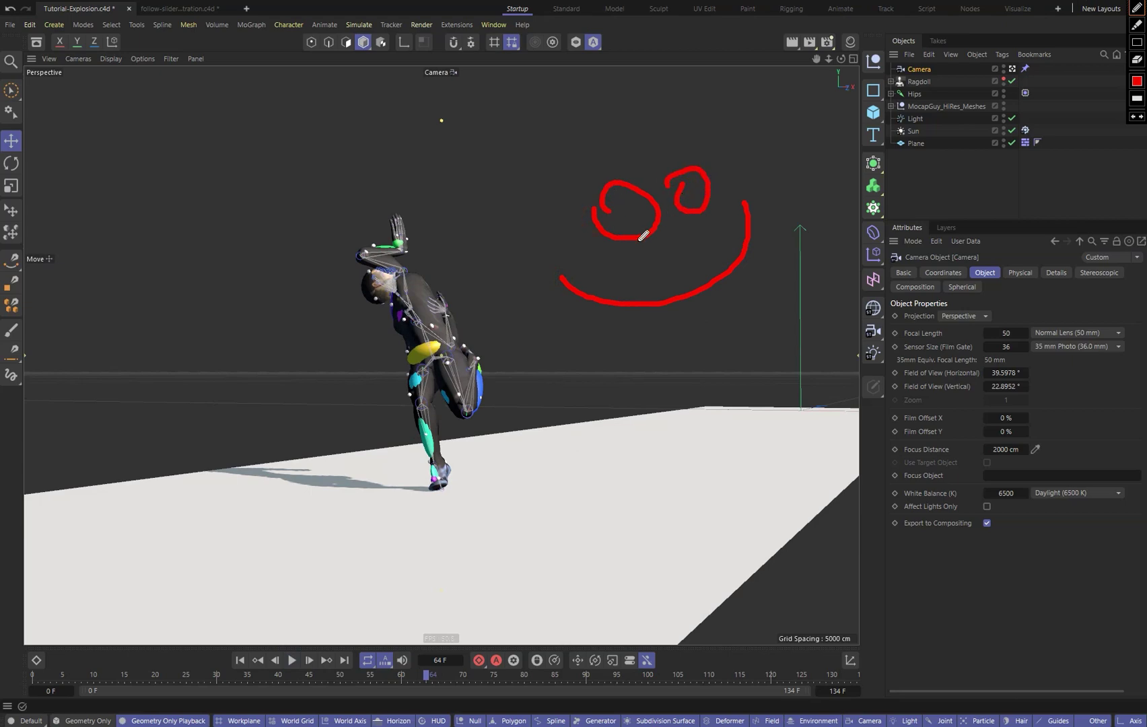
alt+drag(573, 446, 618, 451)
key(shift+f)
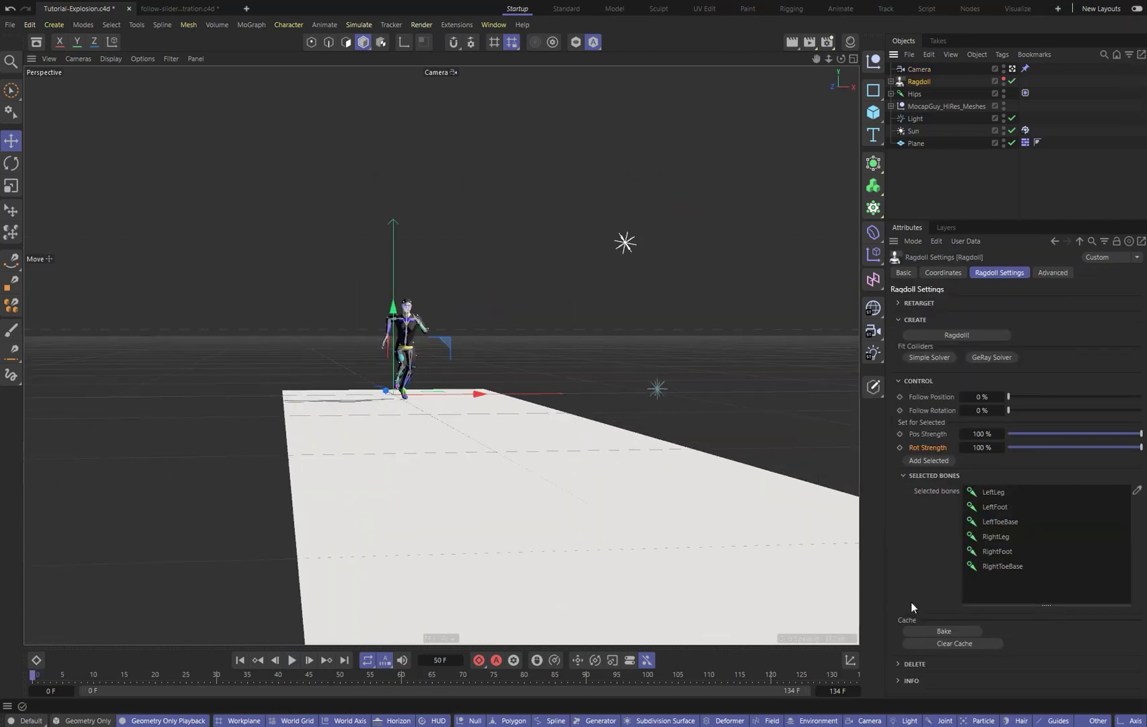
Clear the ragdoll's cache with no bones selected, and raise Follow Position and Follow Rotation to 100% during playback
click(1095, 131)
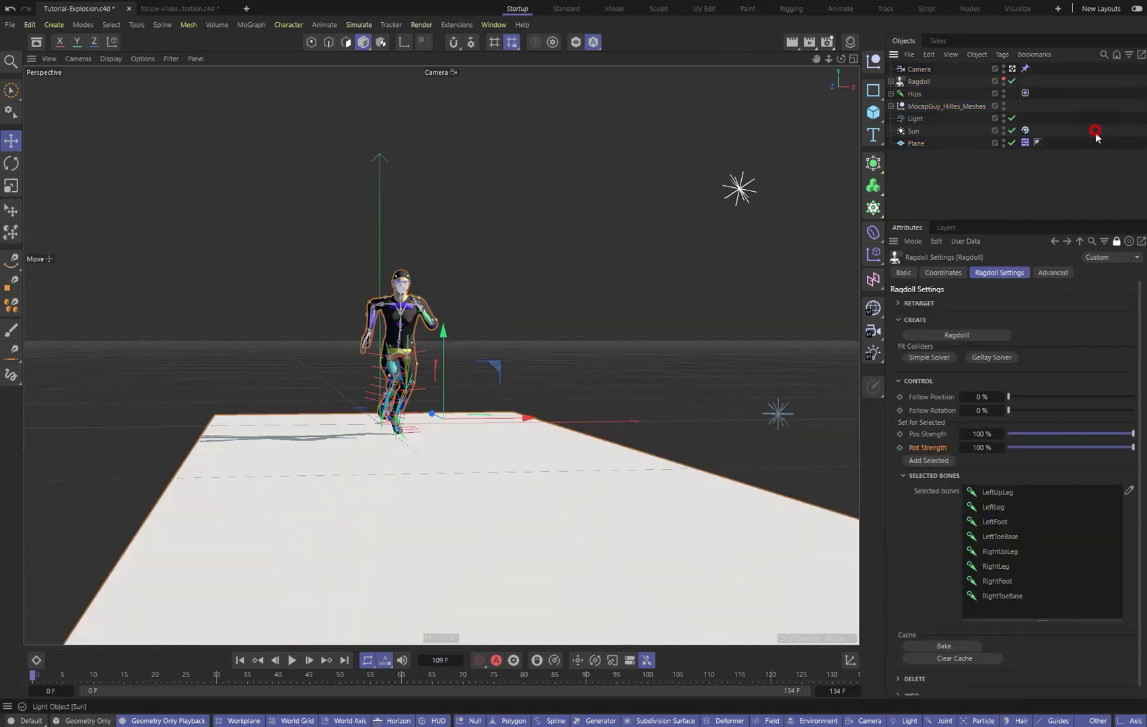
alt+drag(410, 440, 397, 481)
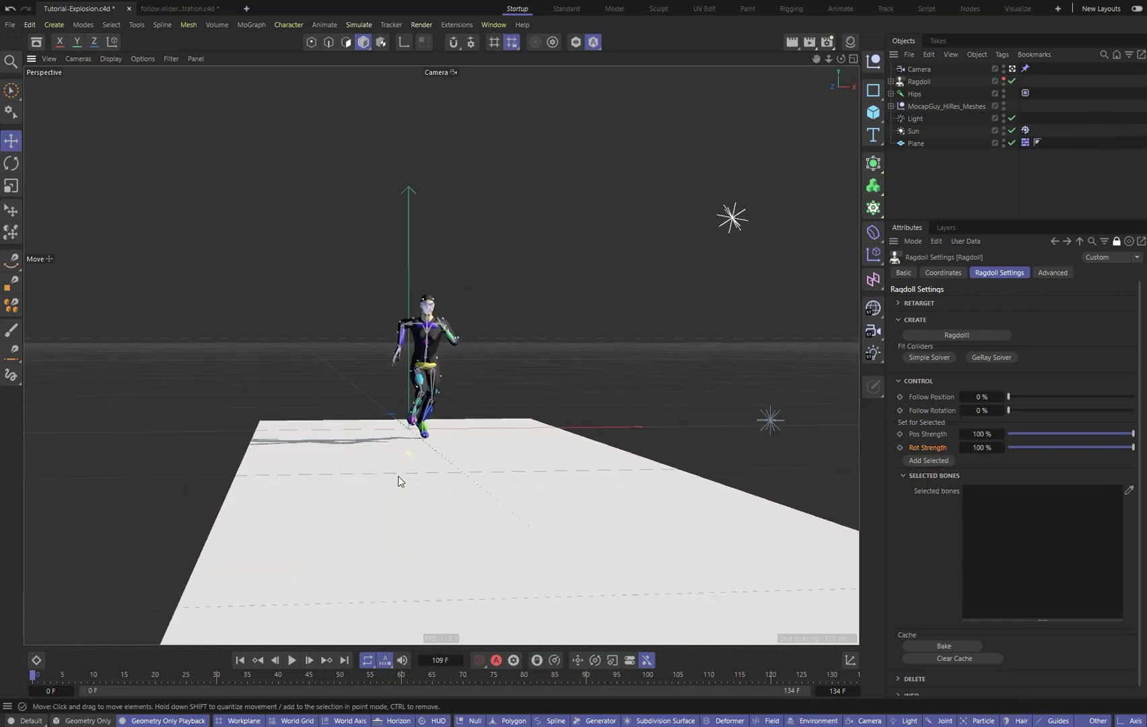
click(940, 662)
key(F8)
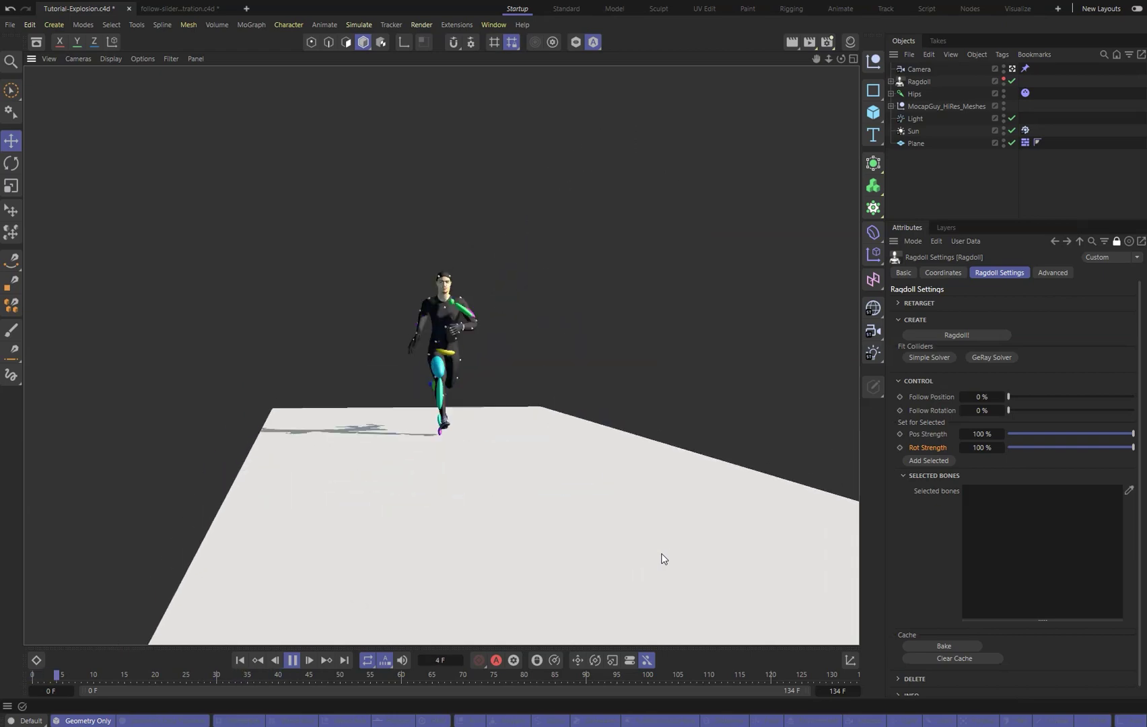
drag(1080, 396, 1136, 410)
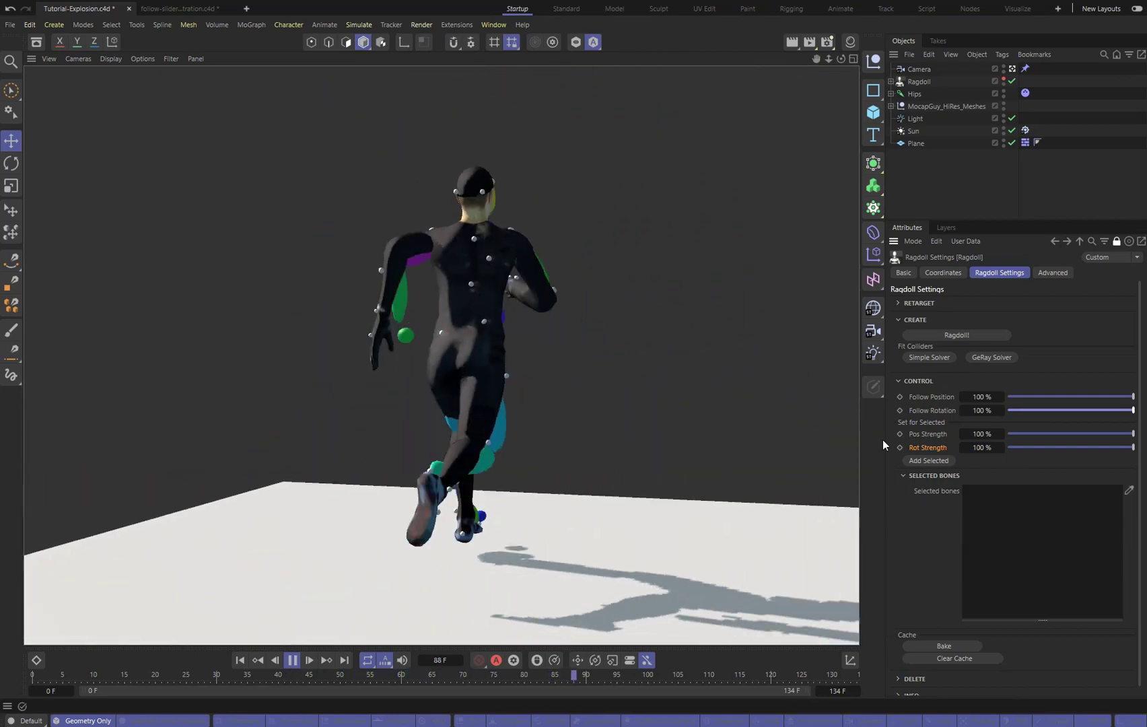
key(F8)
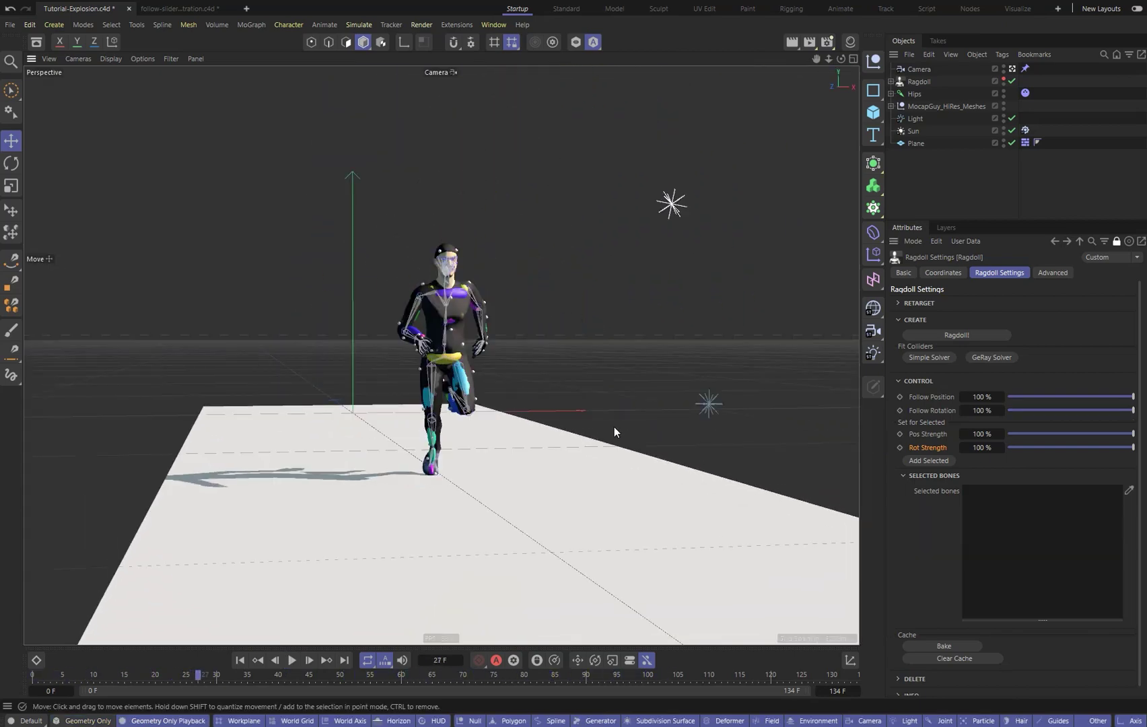
Lower the ragdoll's Follow Position to 3% and replay the simulation from the first frame
scroll(451, 390, up, 2)
mouse_move(477, 384)
alt+mouse_down()
mouse_move(405, 387)
mouse_move(502, 373)
alt+mouse_up()
scroll(465, 374, up, 2)
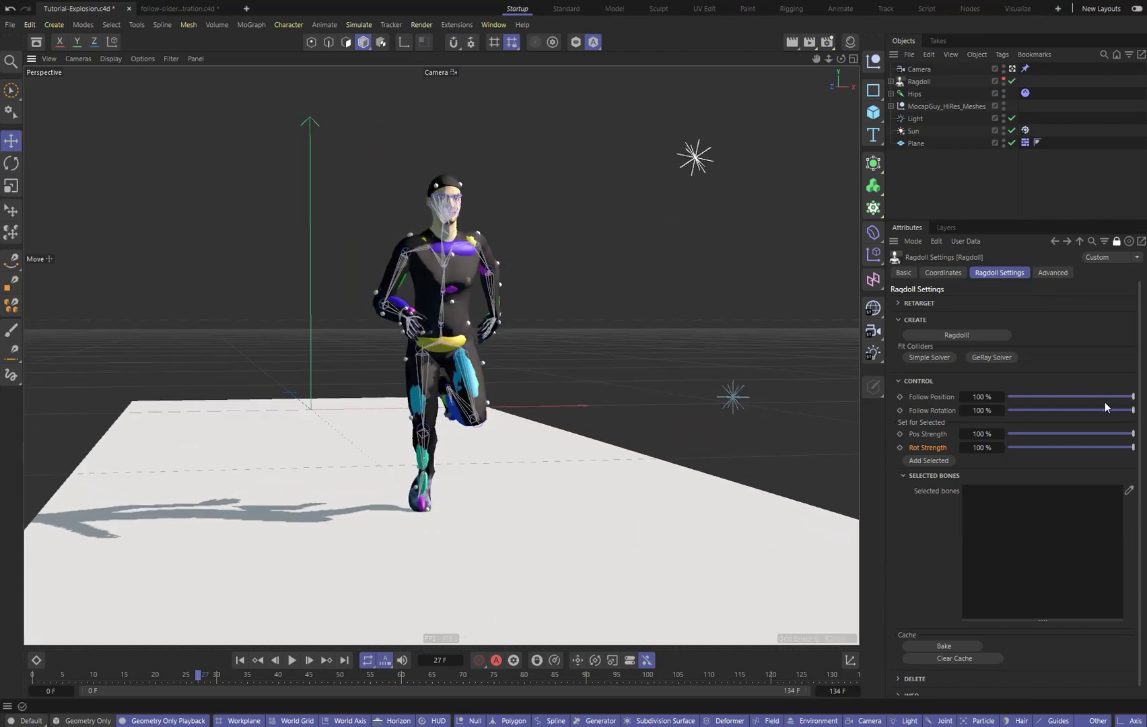
drag(1075, 397, 1044, 397)
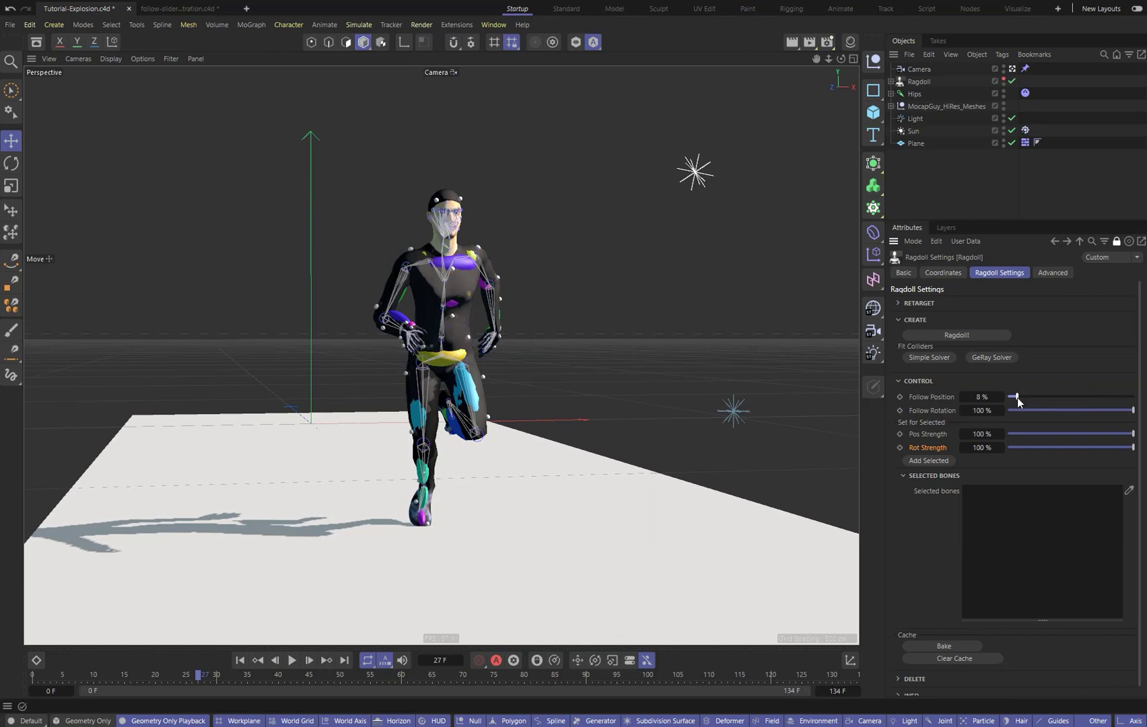
drag(1028, 397, 1011, 397)
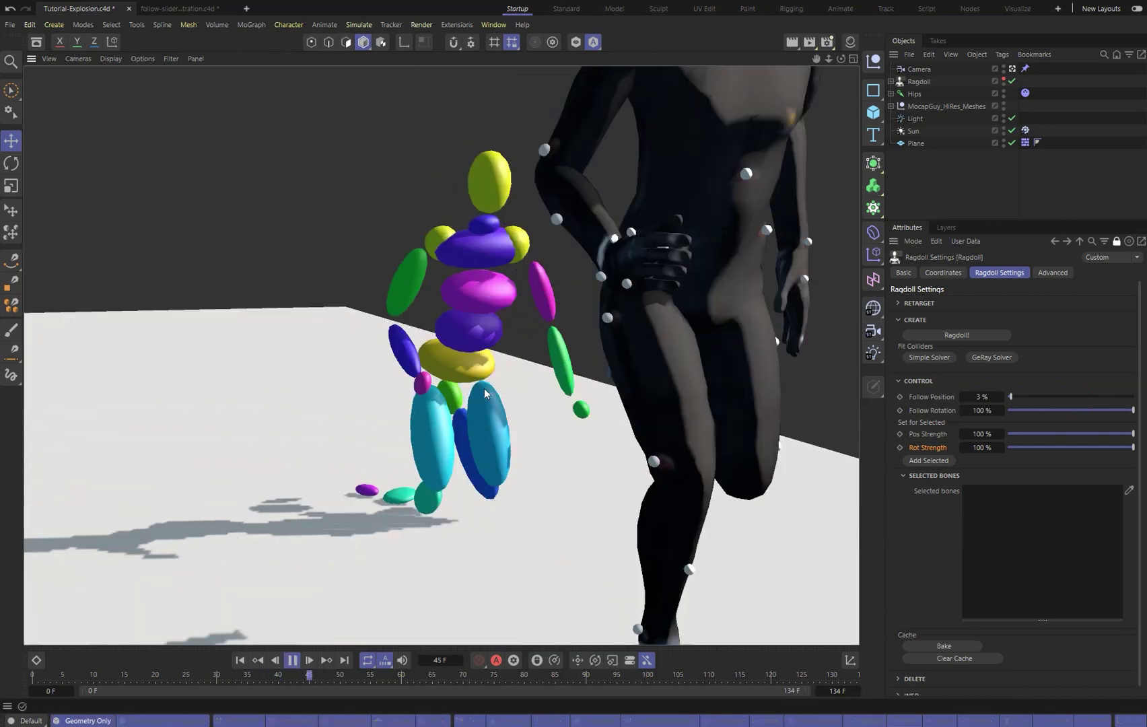
key(shift+f)
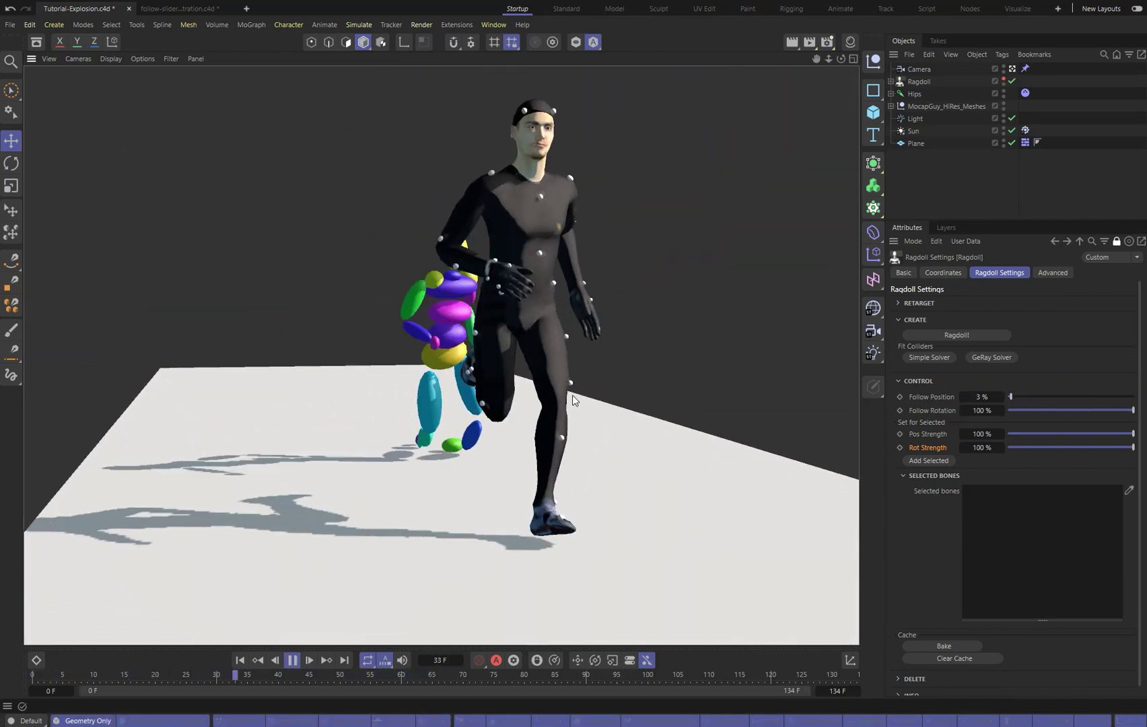
Set the ragdoll's Follow Position to 2% and Follow Rotation to 60%, and bake the simulation
drag(1009, 396, 1009, 396)
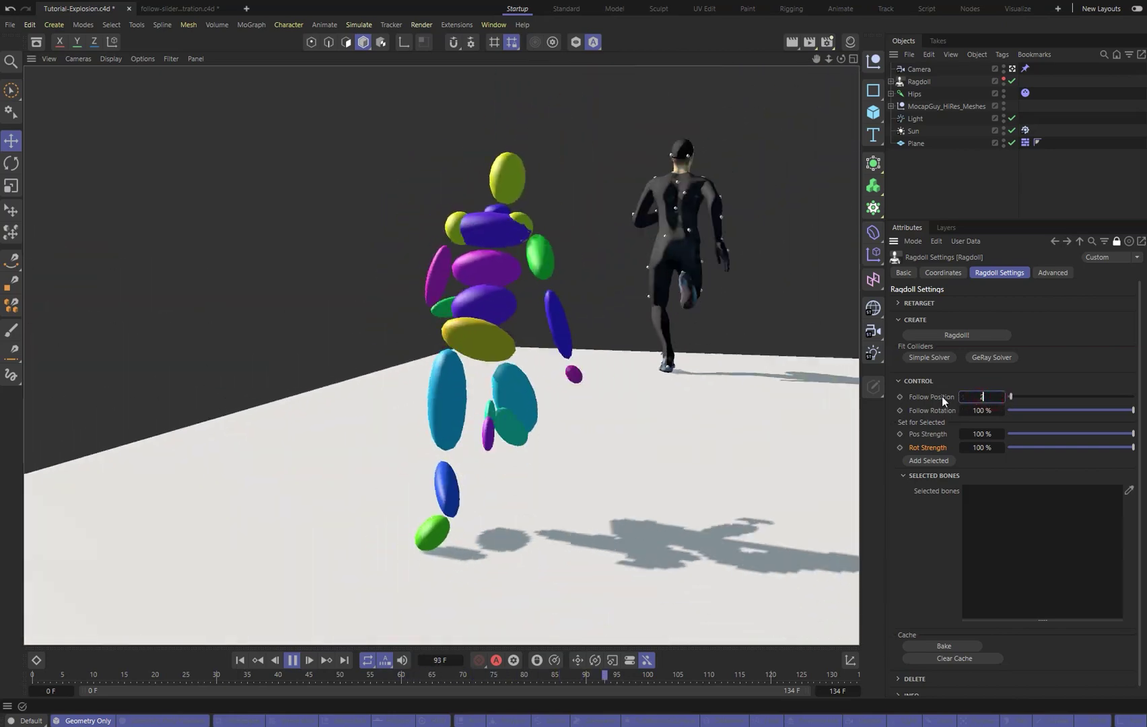
click(933, 394)
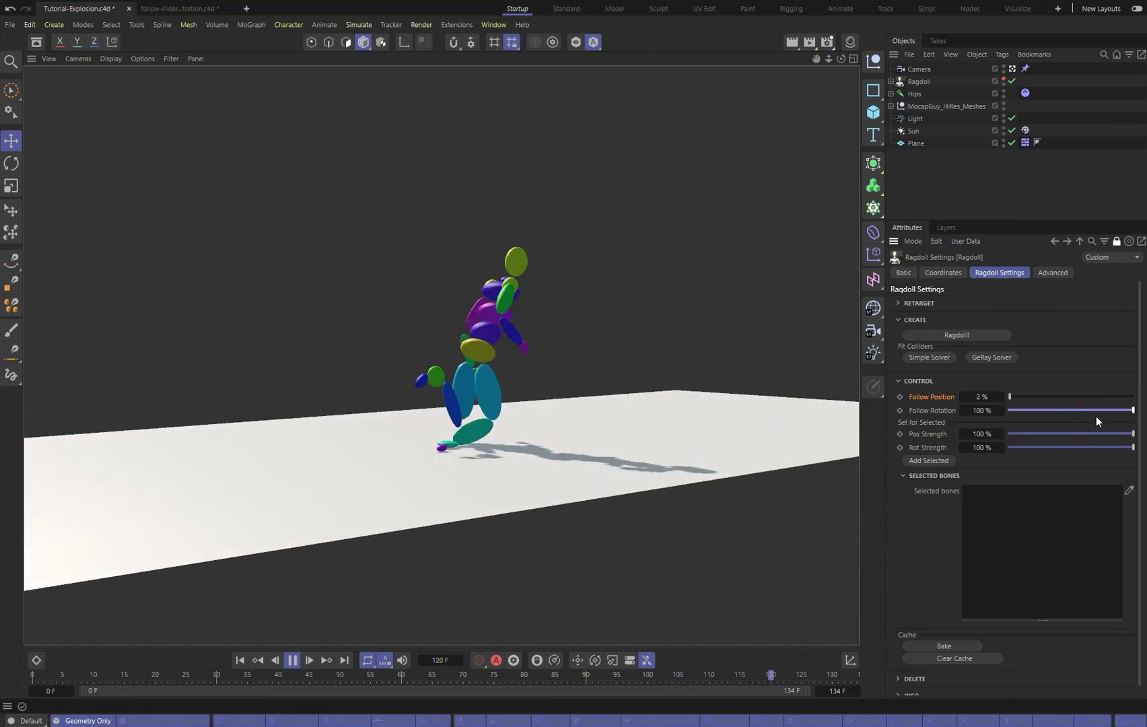
drag(1105, 417, 1076, 412)
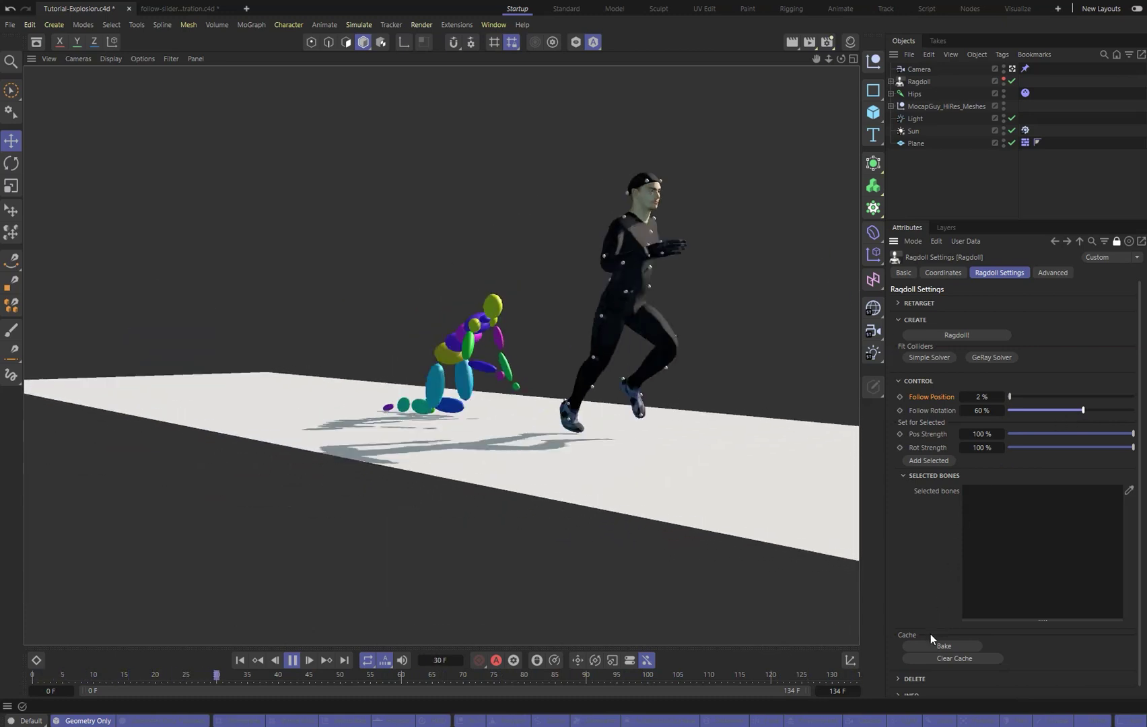
click(931, 645)
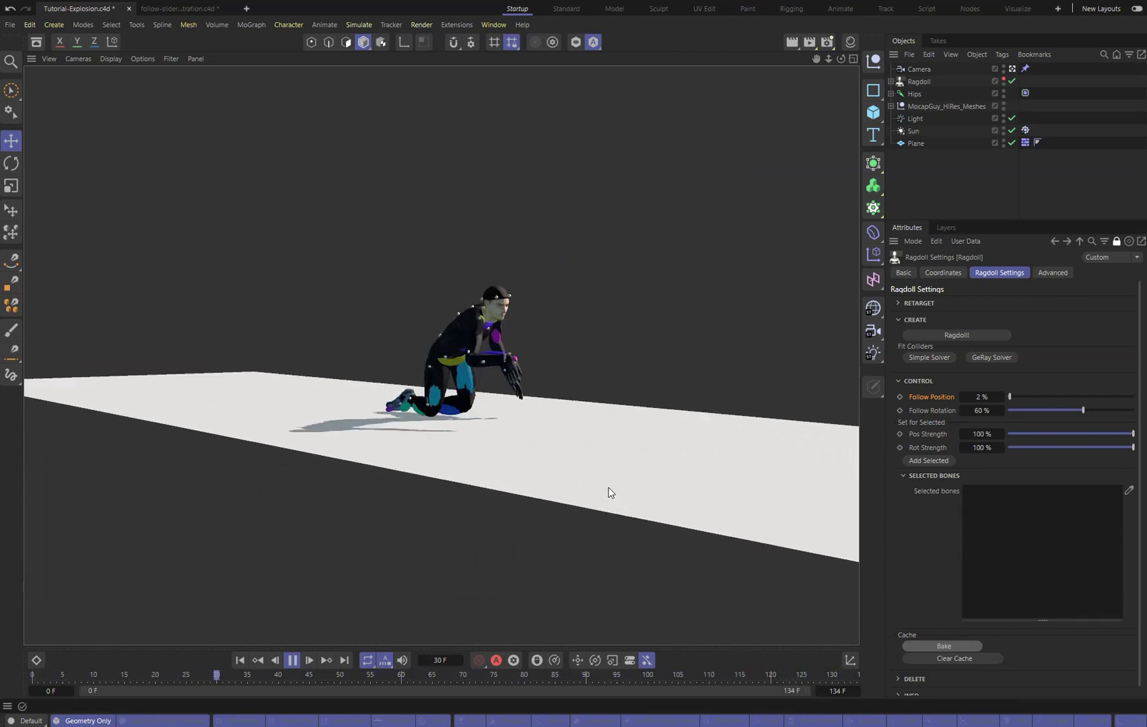
key(F8)
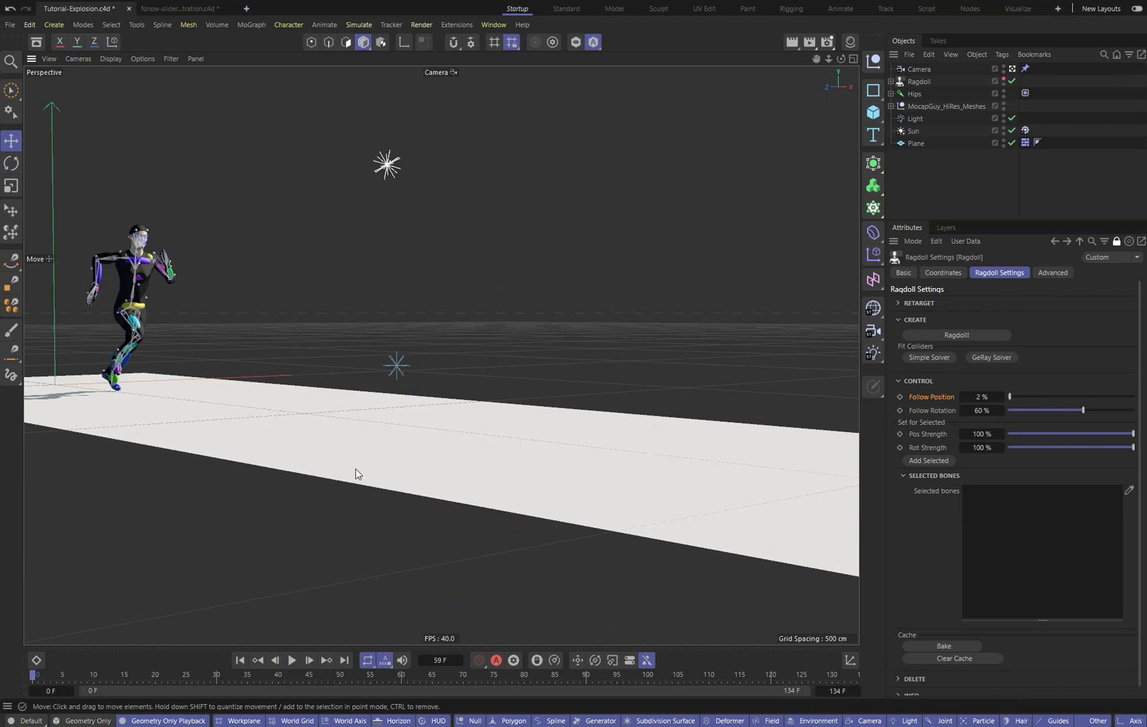
Select the floor plane, unlock the Attribute Manager and add a Displacer deformer as the plane's child
click(353, 442)
click(1117, 241)
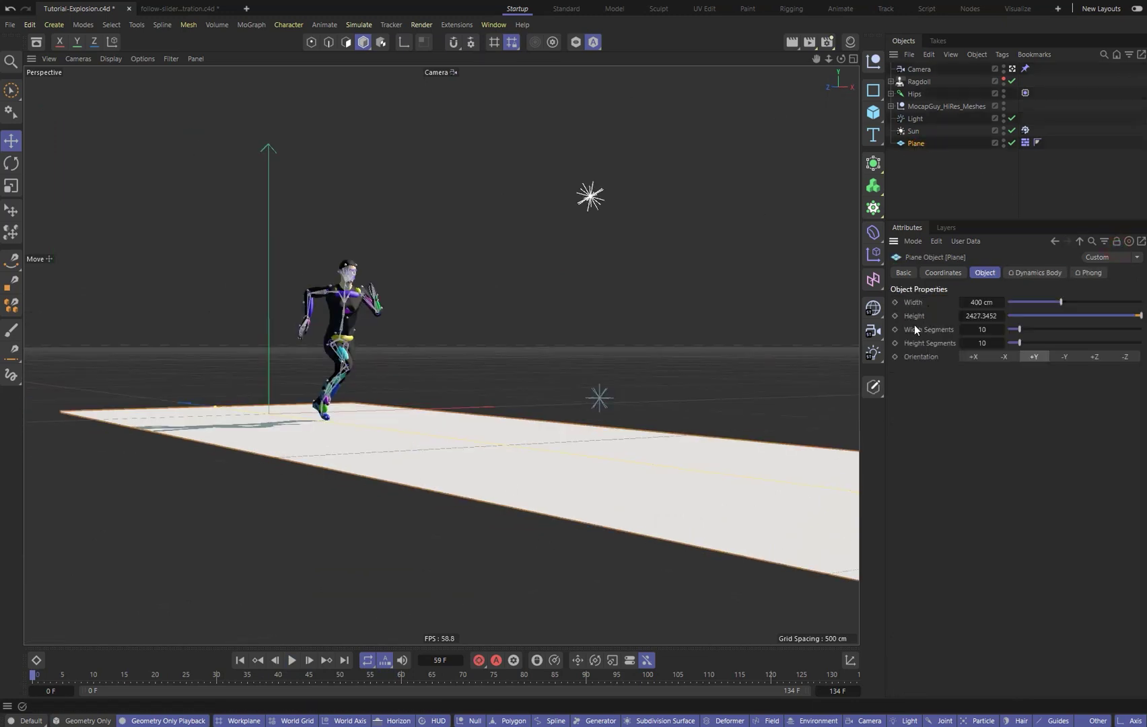
click(873, 235)
shift+click(928, 579)
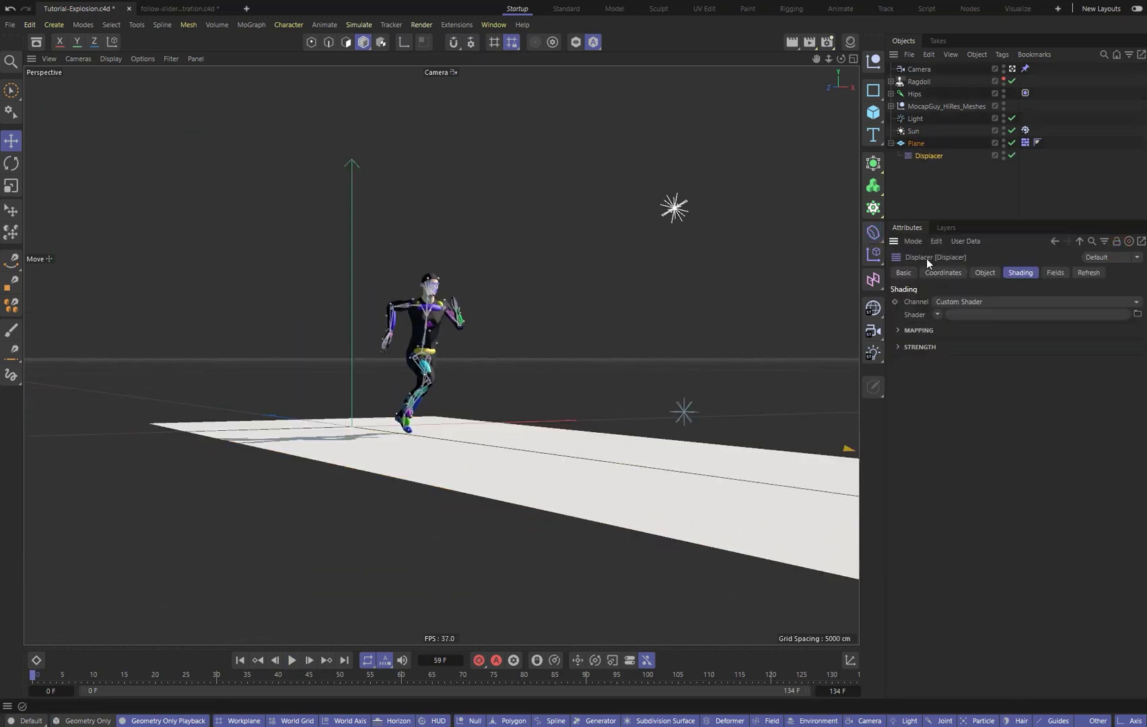
Load a Noise shader into the Displacer and adjust the noise's Global Scale for broader bumps
click(937, 314)
click(937, 476)
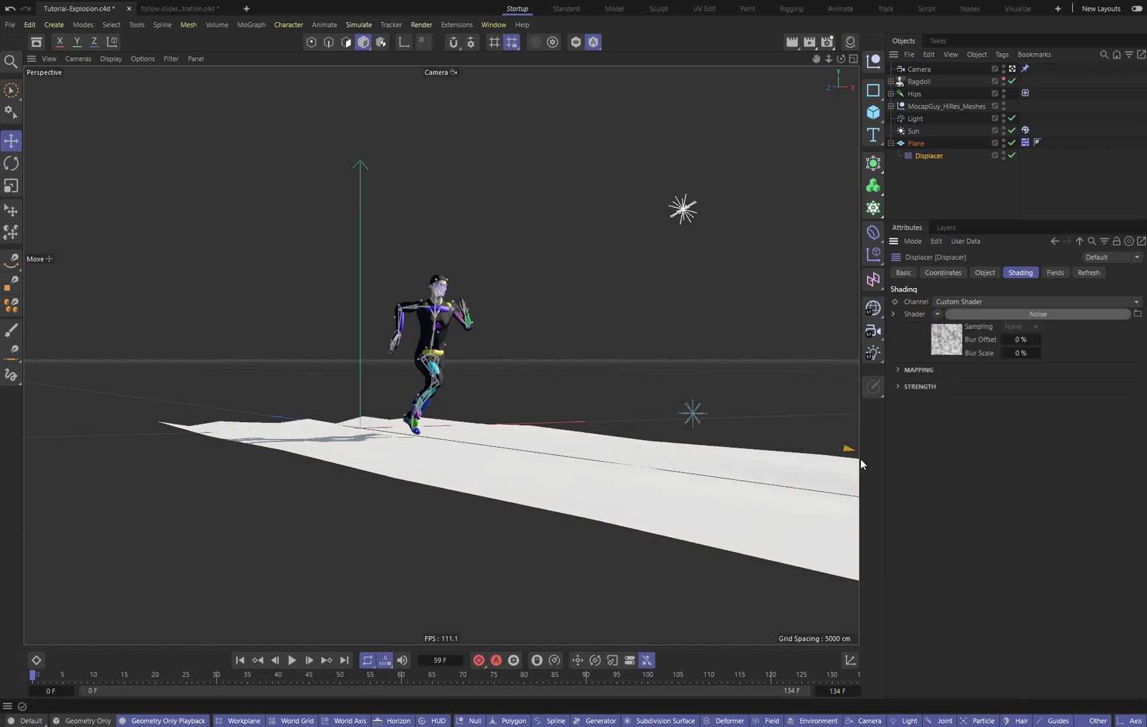
alt+middle_drag(433, 485, 629, 424)
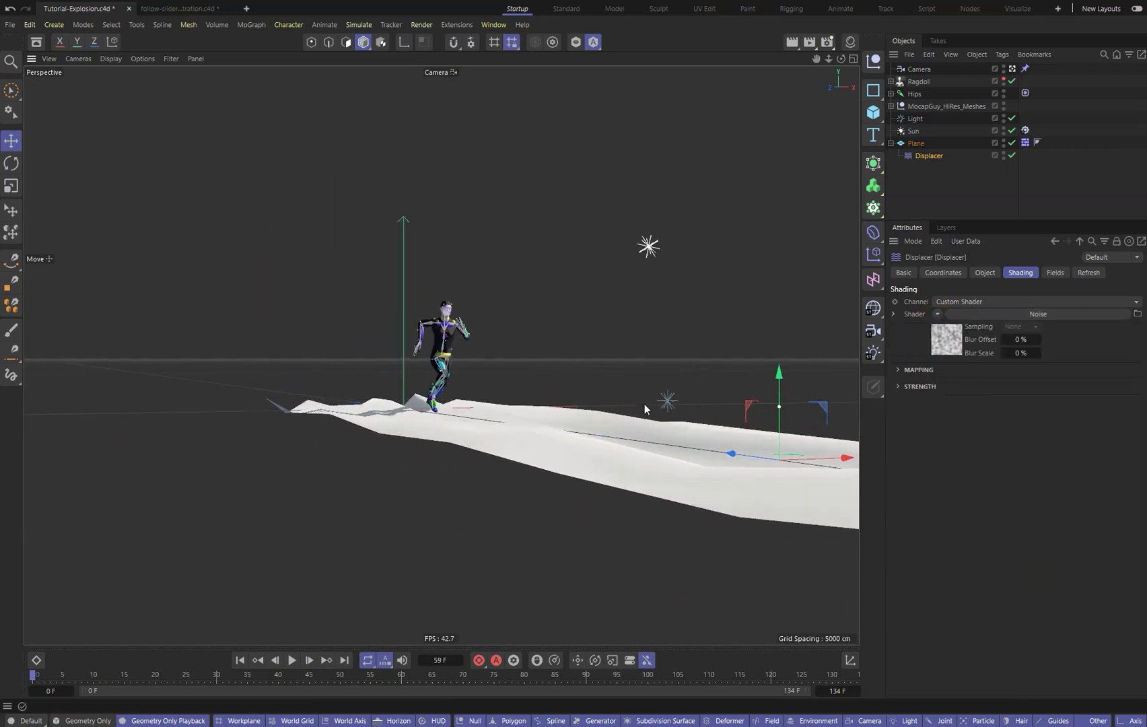
click(1037, 313)
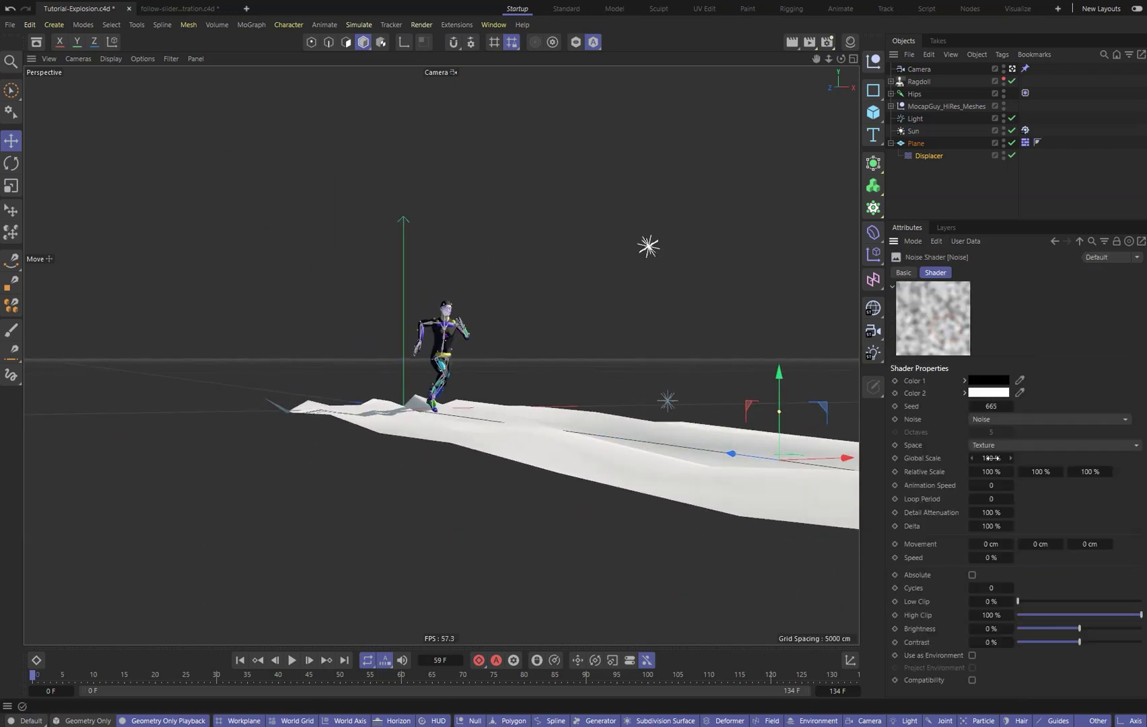
Set the plane to 18 width and 48 height segments and play the baked character over the uneven terrain
click(698, 439)
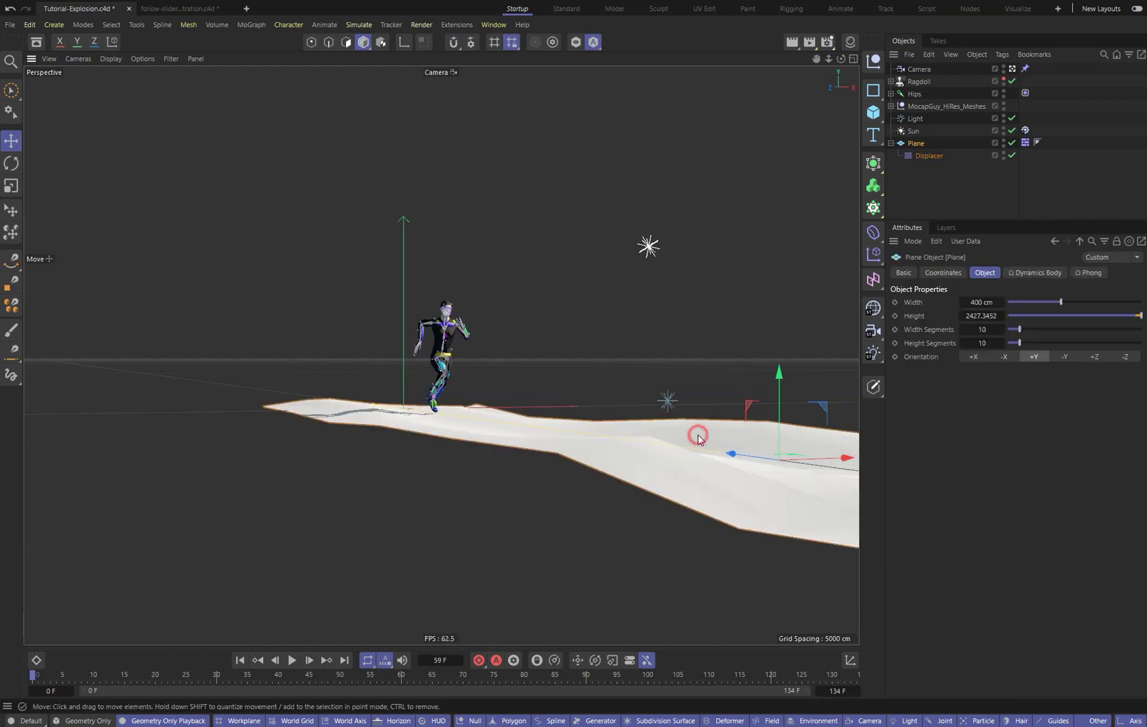
drag(1020, 343, 1072, 343)
mouse_move(702, 365)
alt+mouse_down()
mouse_move(684, 403)
mouse_move(697, 366)
mouse_move(698, 378)
alt+mouse_up()
key(F8)
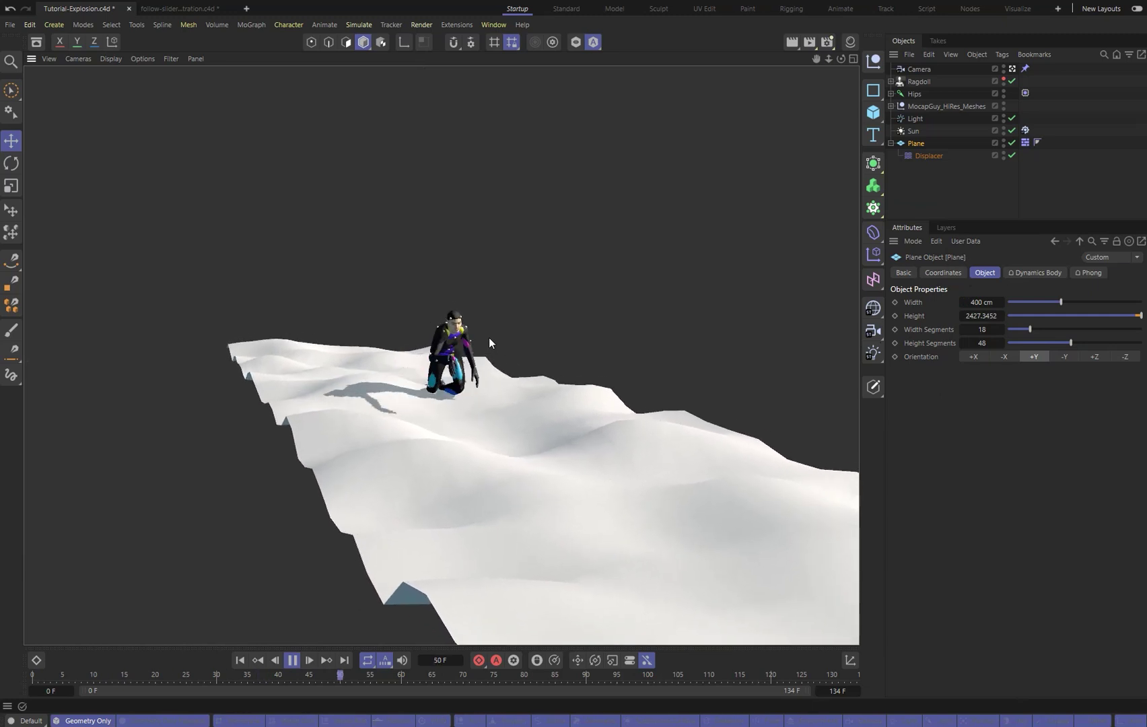
key(F8)
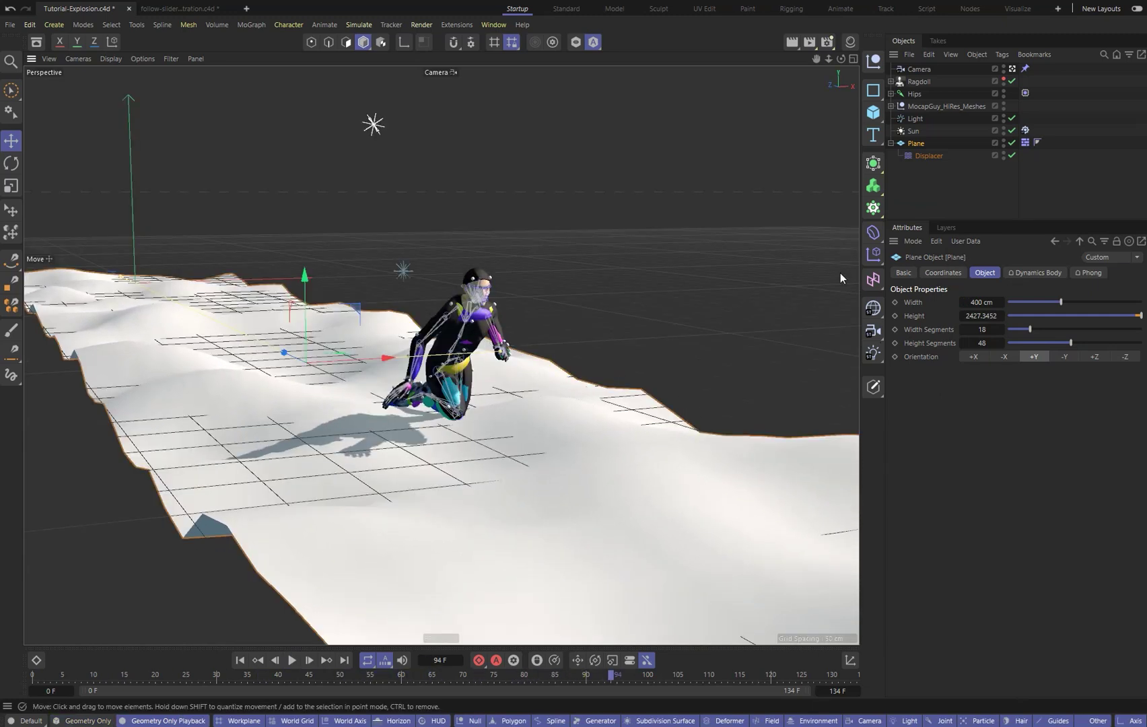
Set the collision shape of the plane's Dynamics Body tag to Static Mesh and return to the first frame
click(1025, 143)
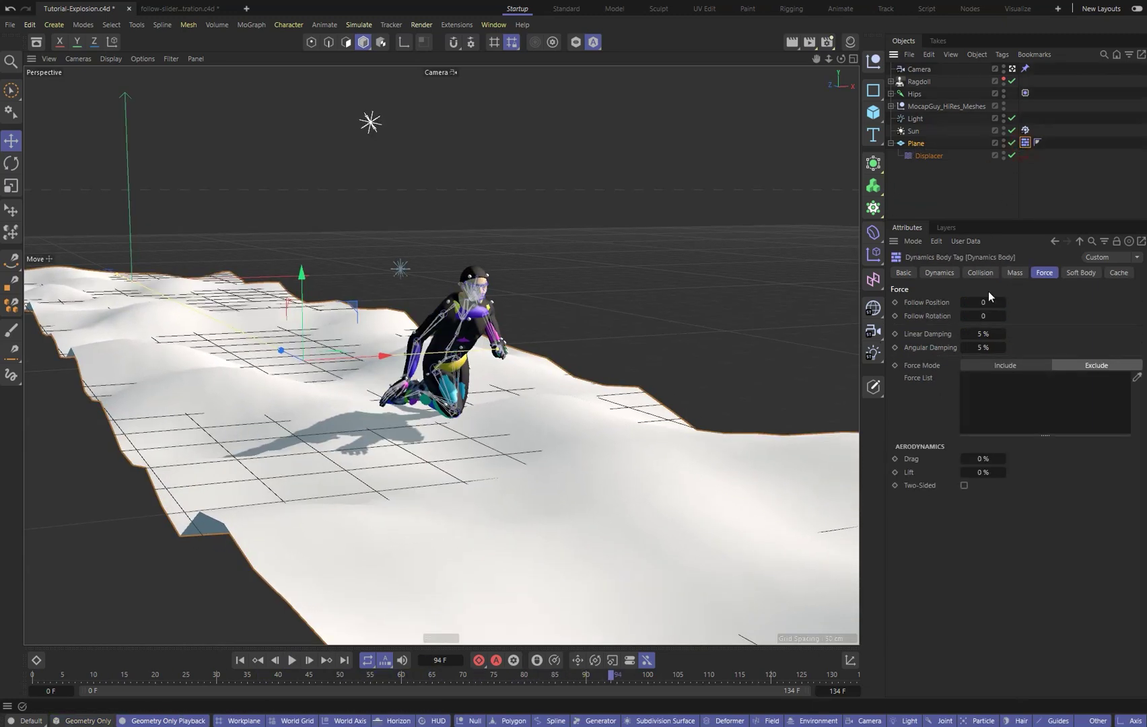
click(978, 273)
click(1003, 356)
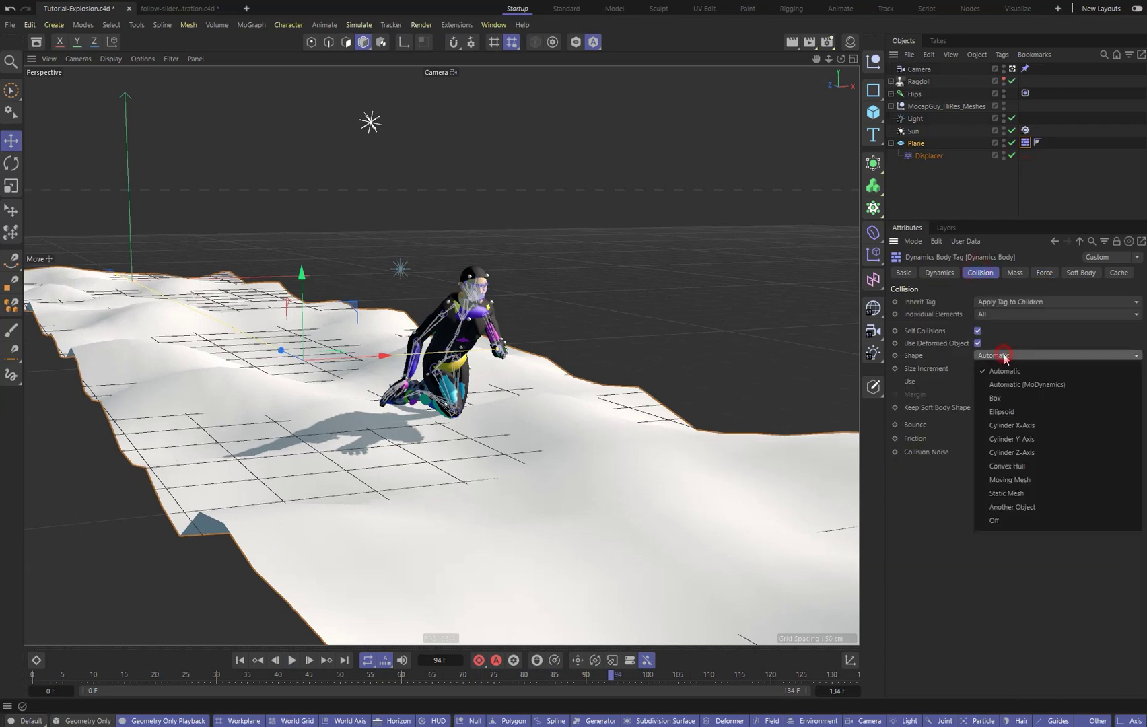
click(1004, 493)
key(shift+f)
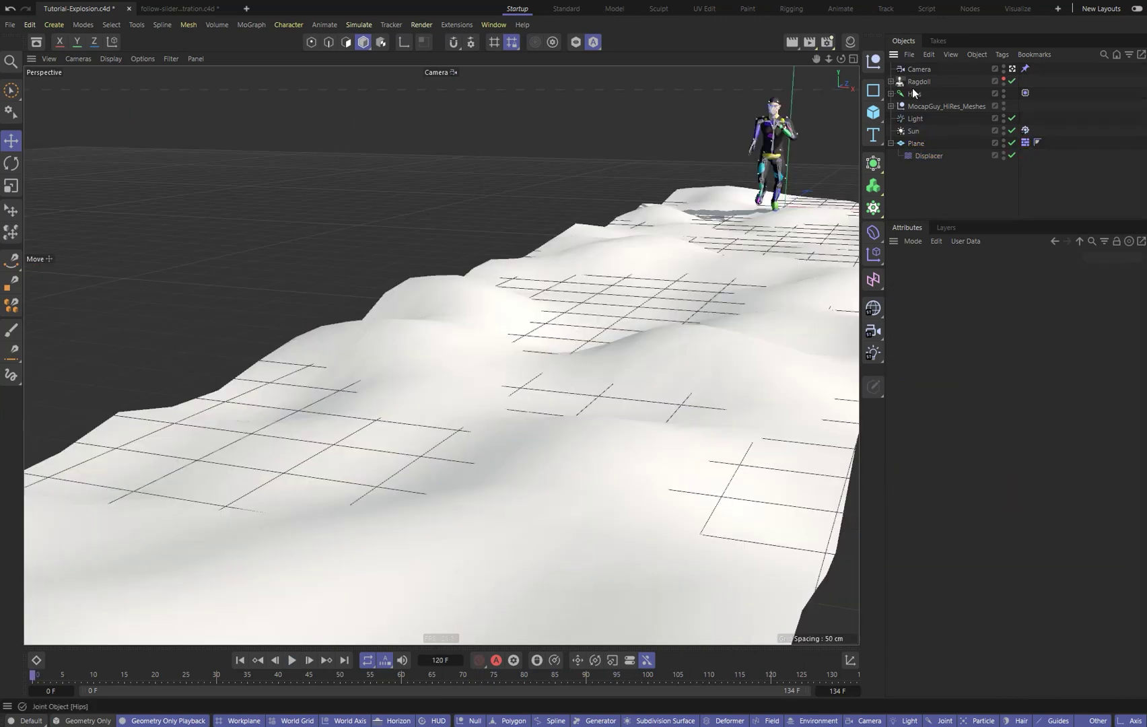
Clear the ragdoll's cache, simulate it on the displaced plane and return to the first frame
click(918, 87)
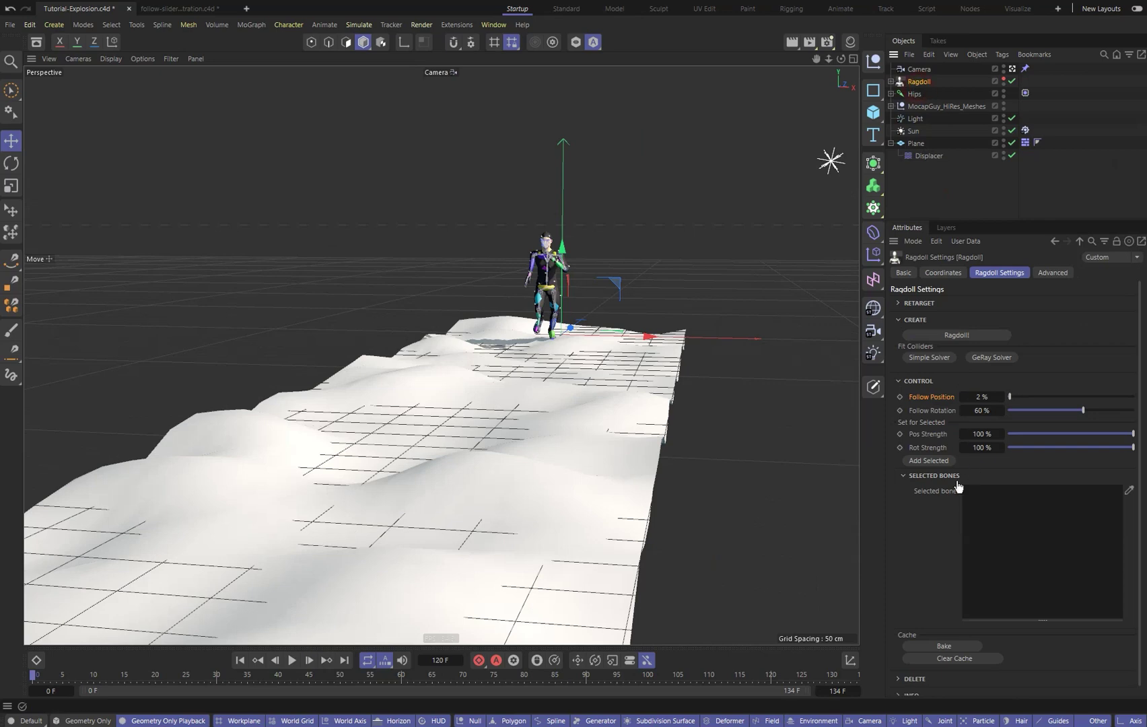
click(938, 657)
key(F8)
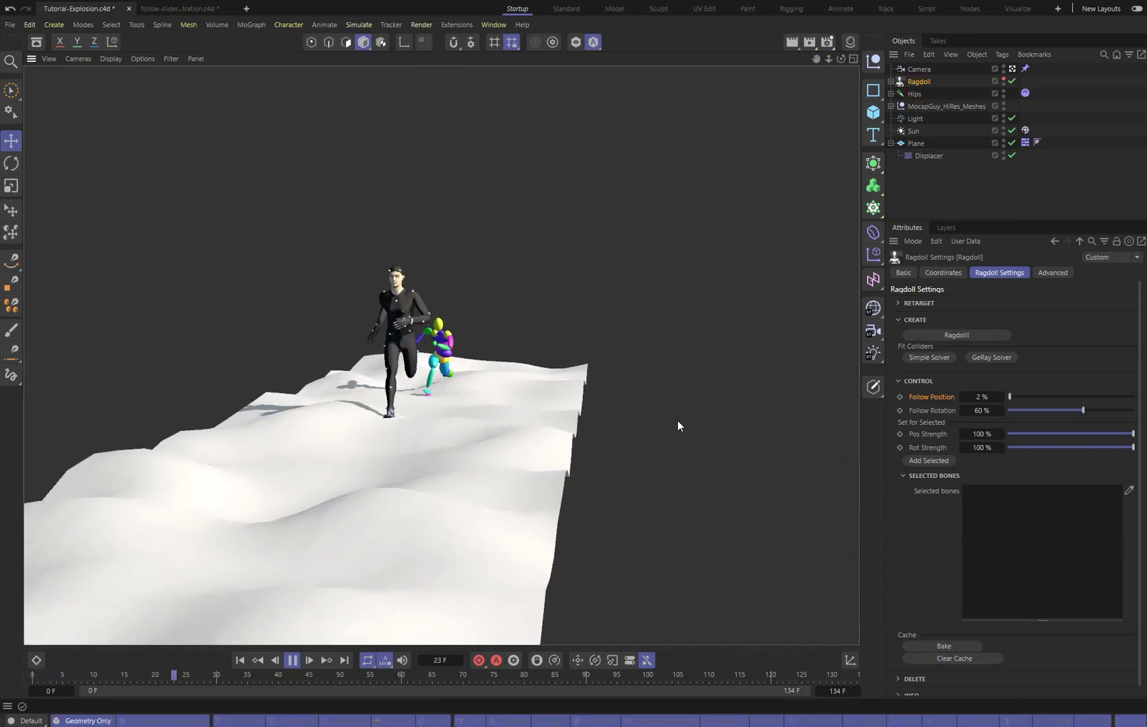
key(shift+f)
key(F8)
key(shift+f)
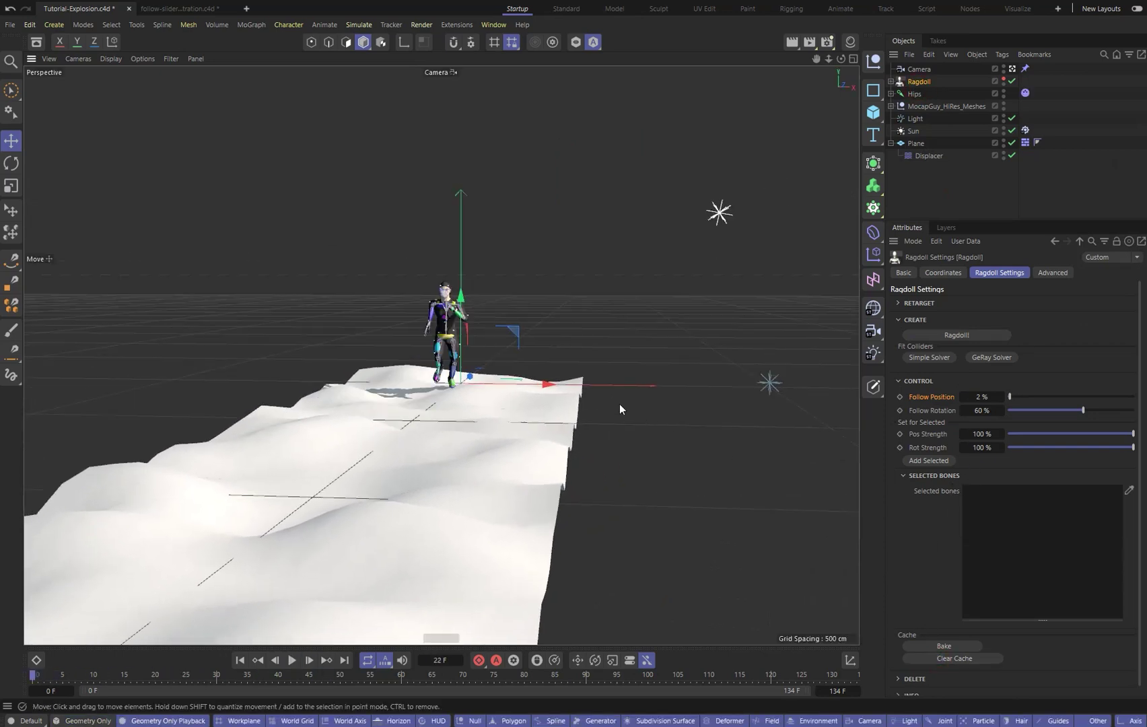
Play the ragdoll simulation over the uneven terrain and examine the character's movement from the side and from behind
alt+right_drag(487, 385, 569, 338)
alt+drag(570, 342, 270, 431)
alt+middle_drag(269, 427, 353, 443)
click(353, 442)
alt+drag(559, 450, 583, 456)
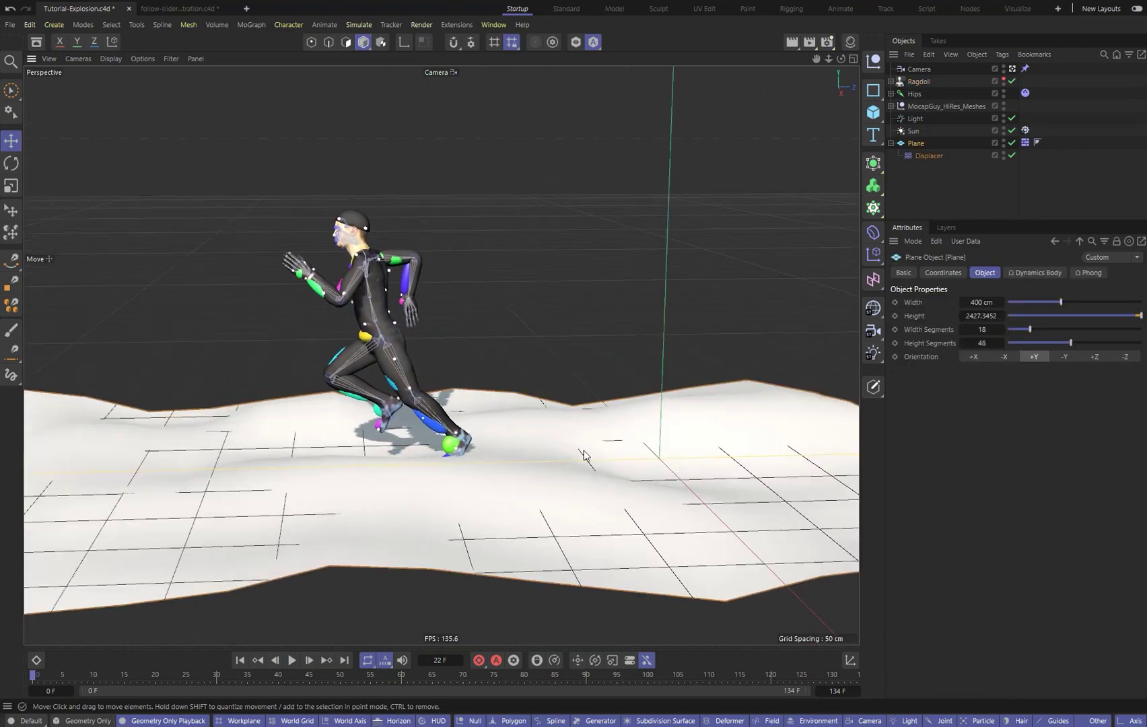
alt+drag(457, 511, 355, 446)
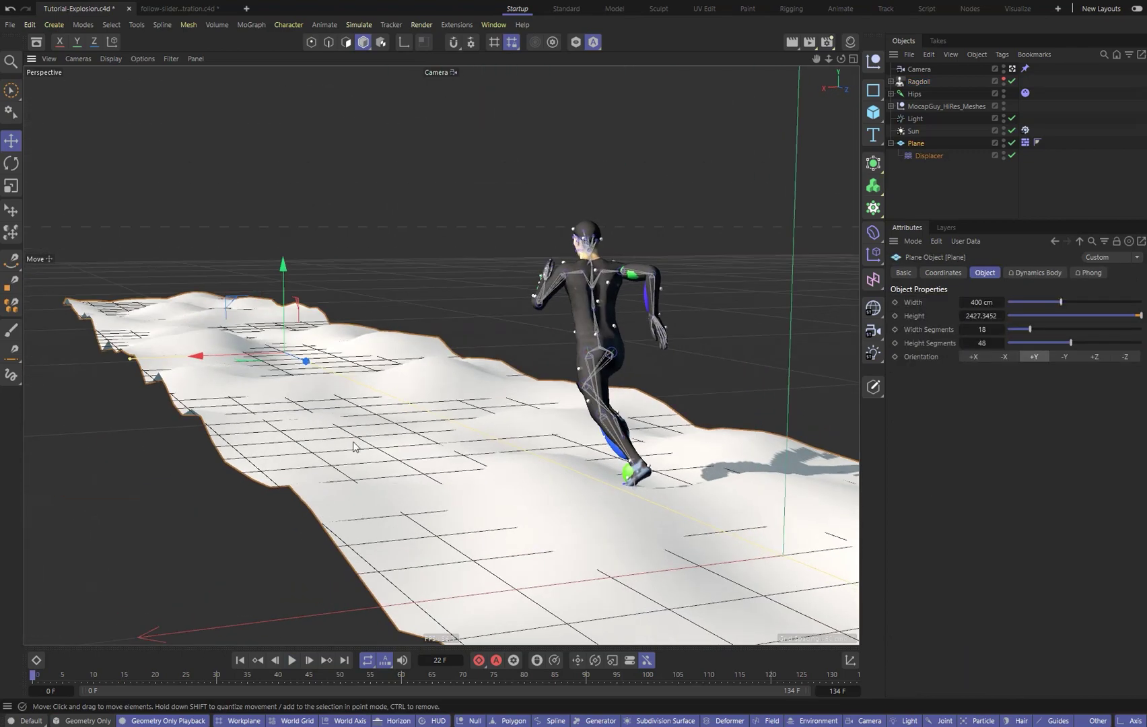
alt+drag(310, 367, 286, 358)
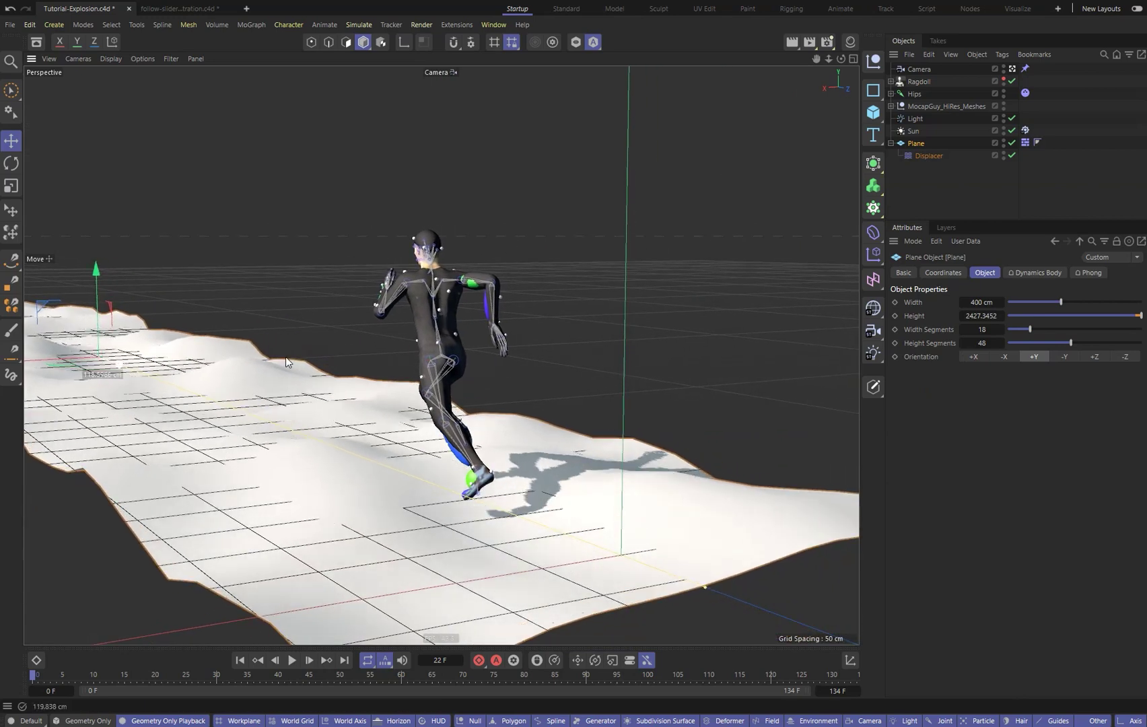
key(space)
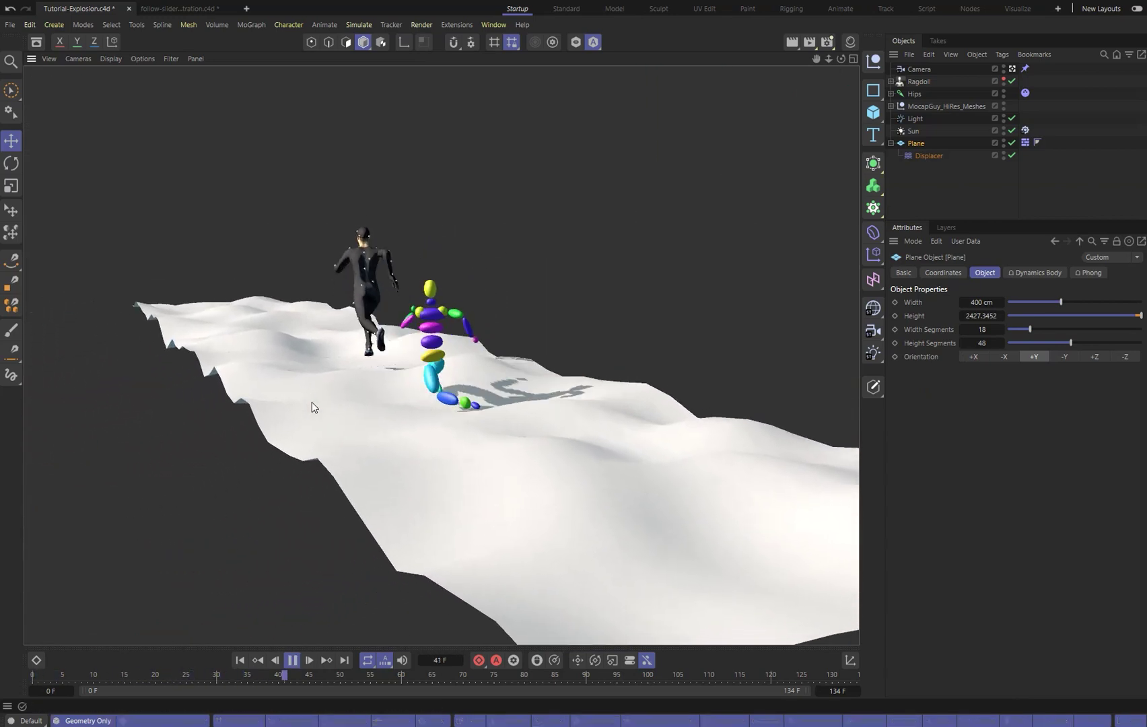
key(space)
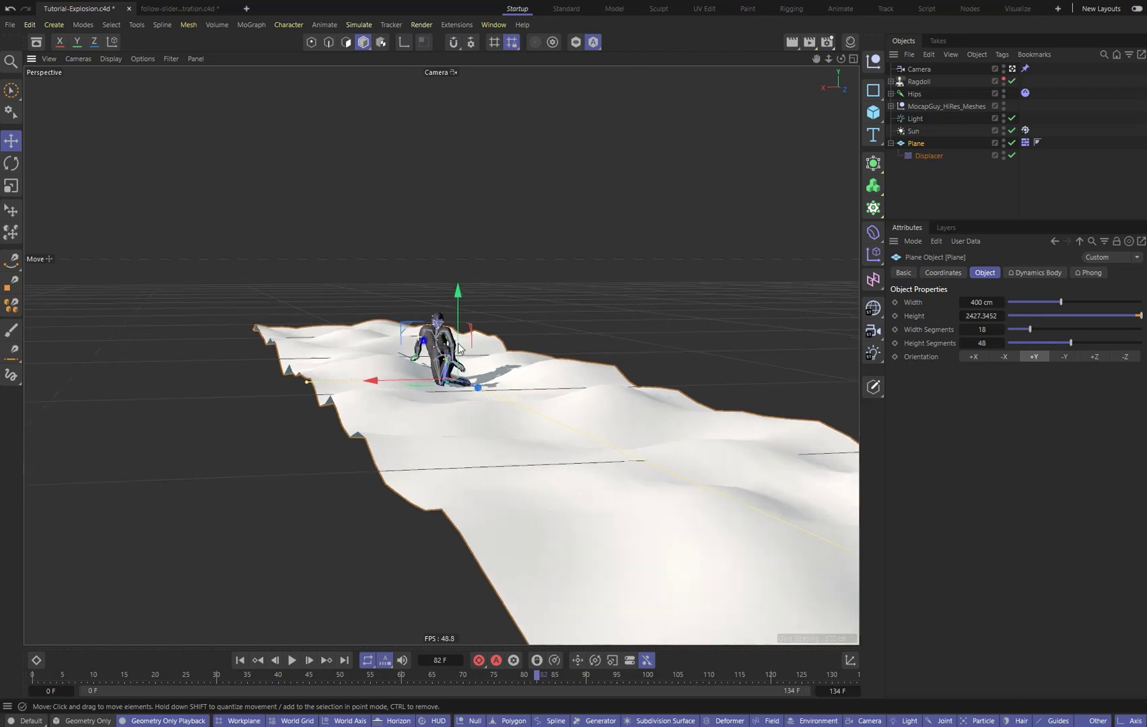
key(space)
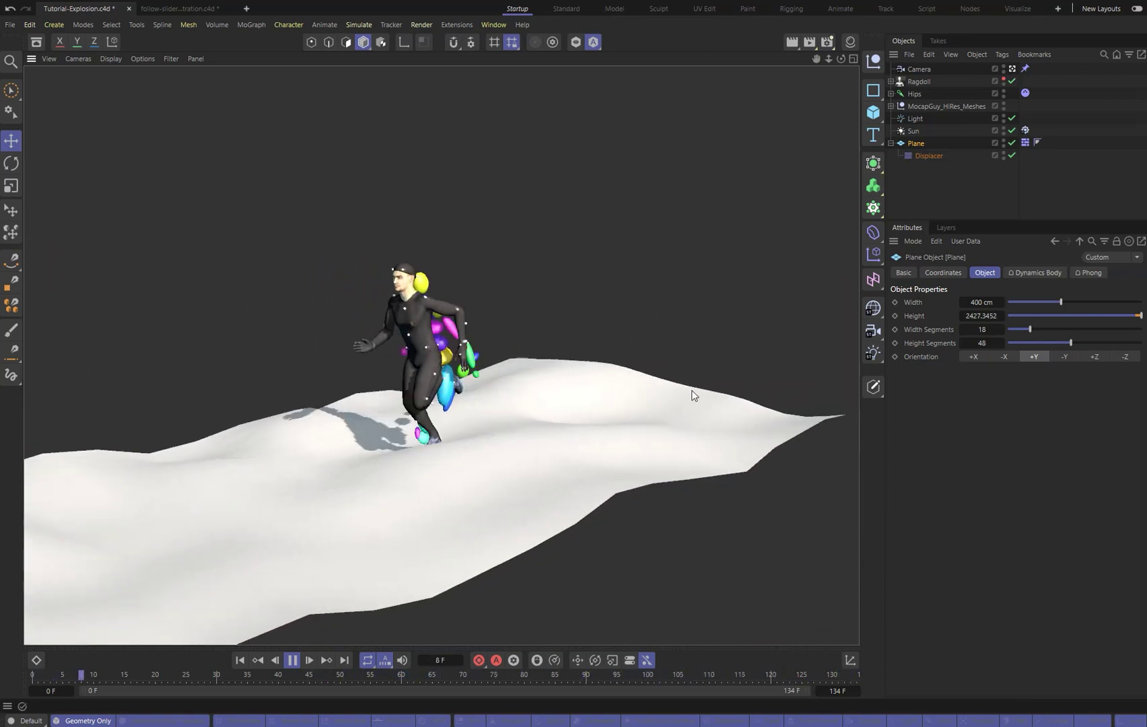
Try 44% and 62% for the ragdoll's Follow Rotation during the simulation, then restore it to 60%
click(918, 81)
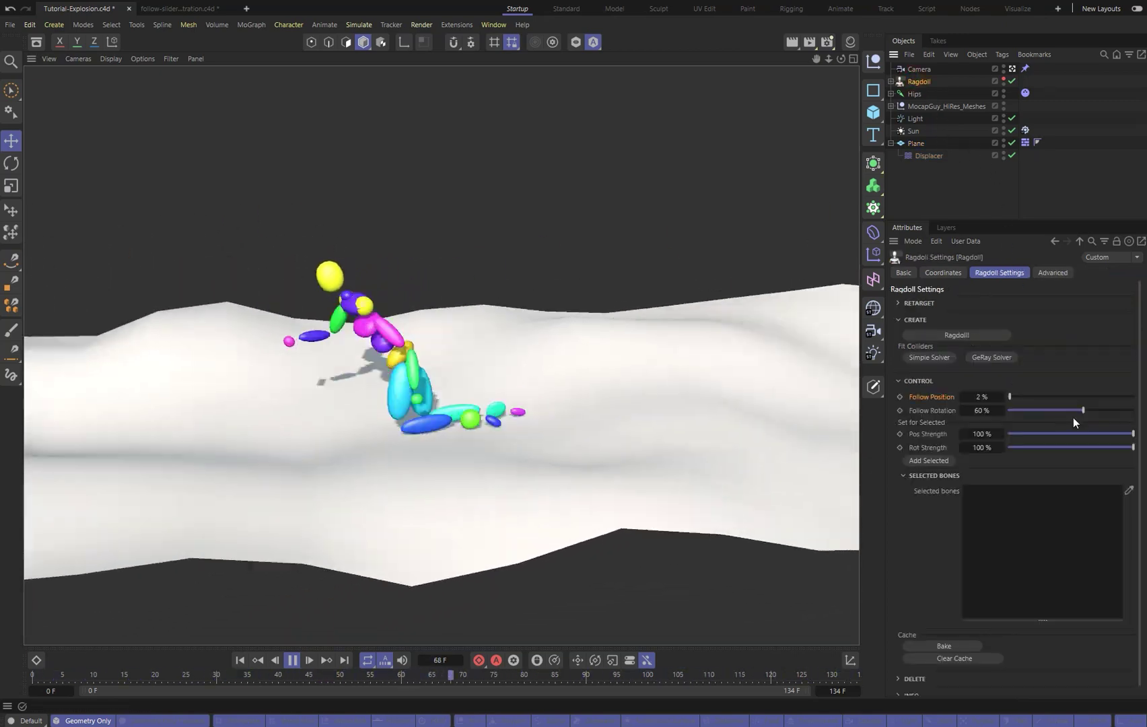
drag(1065, 411, 1054, 409)
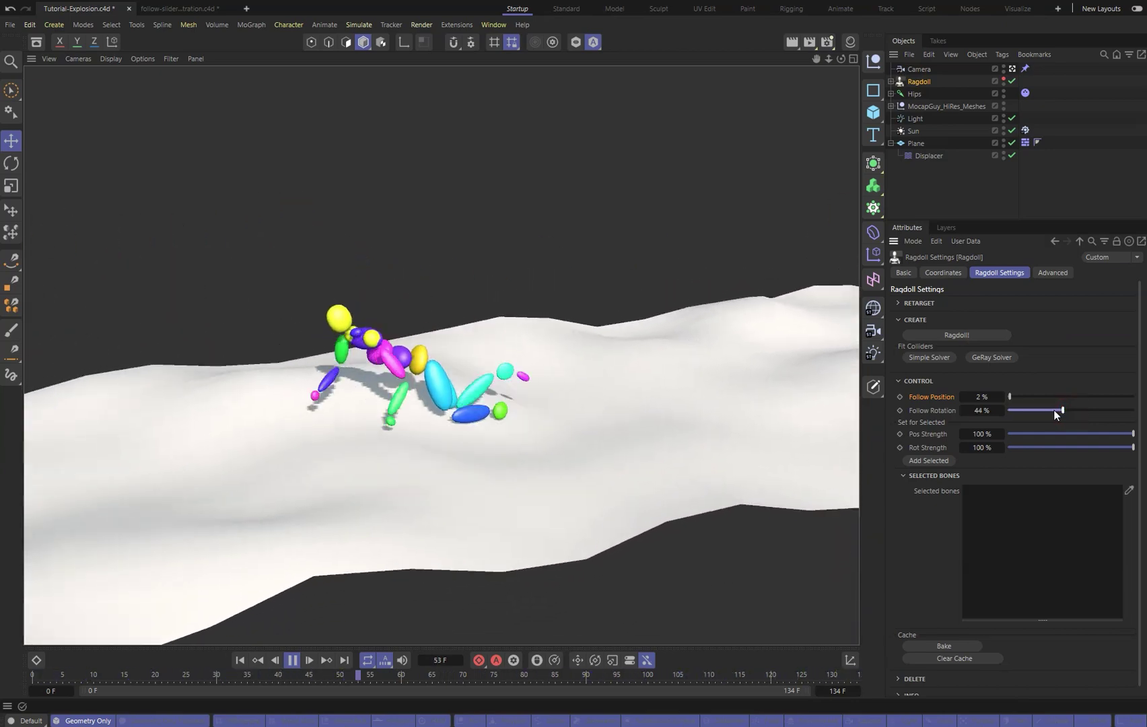
drag(1054, 409, 1086, 409)
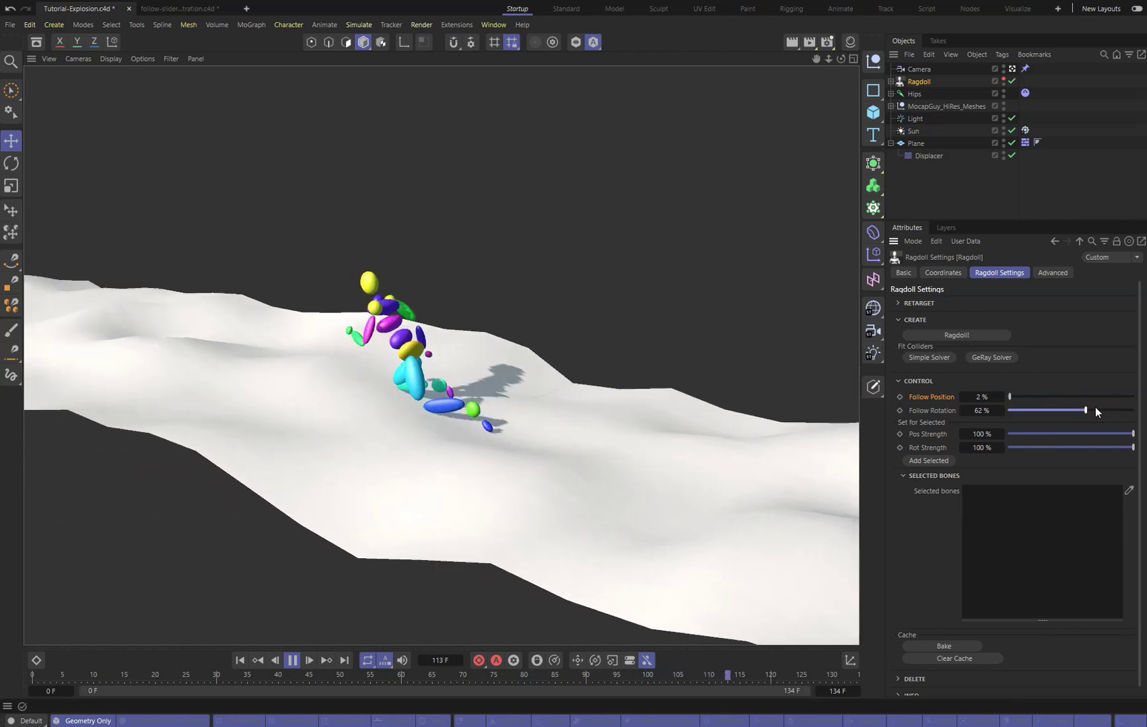
mouse_move(1095, 409)
mouse_down()
mouse_move(1144, 412)
mouse_move(1084, 414)
mouse_up()
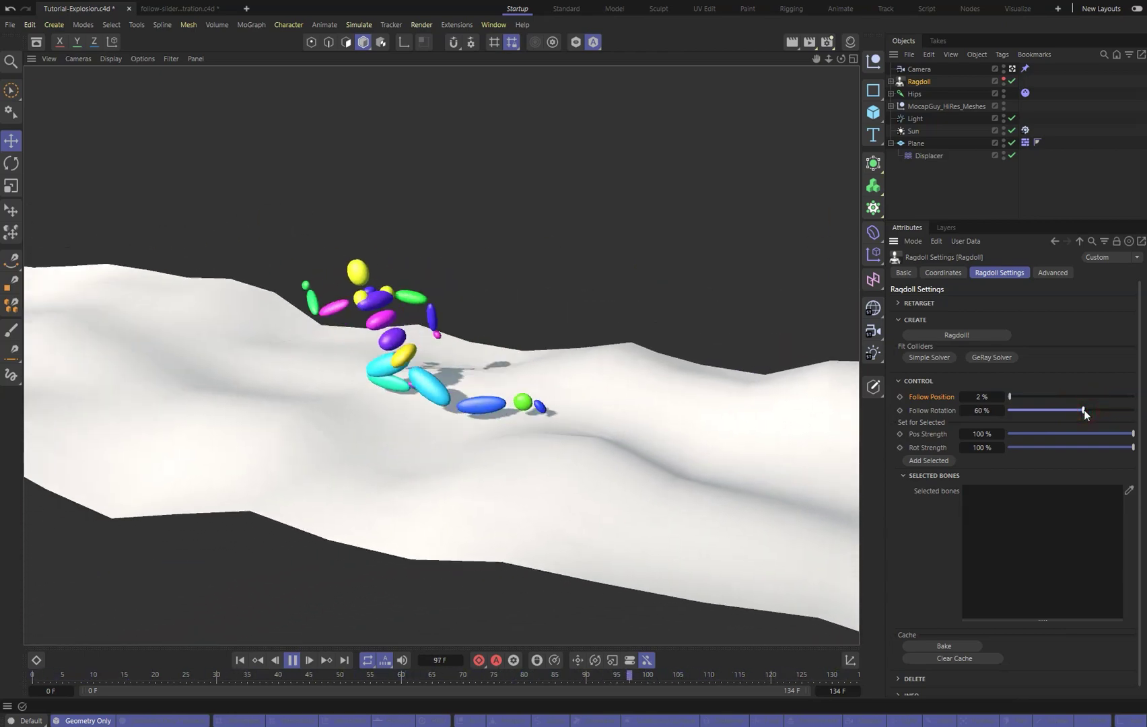
Set the ragdoll's Follow Position to 1%, bake the simulation and review the baked motion along the timeline
double_click(983, 397)
text(1)
click(933, 397)
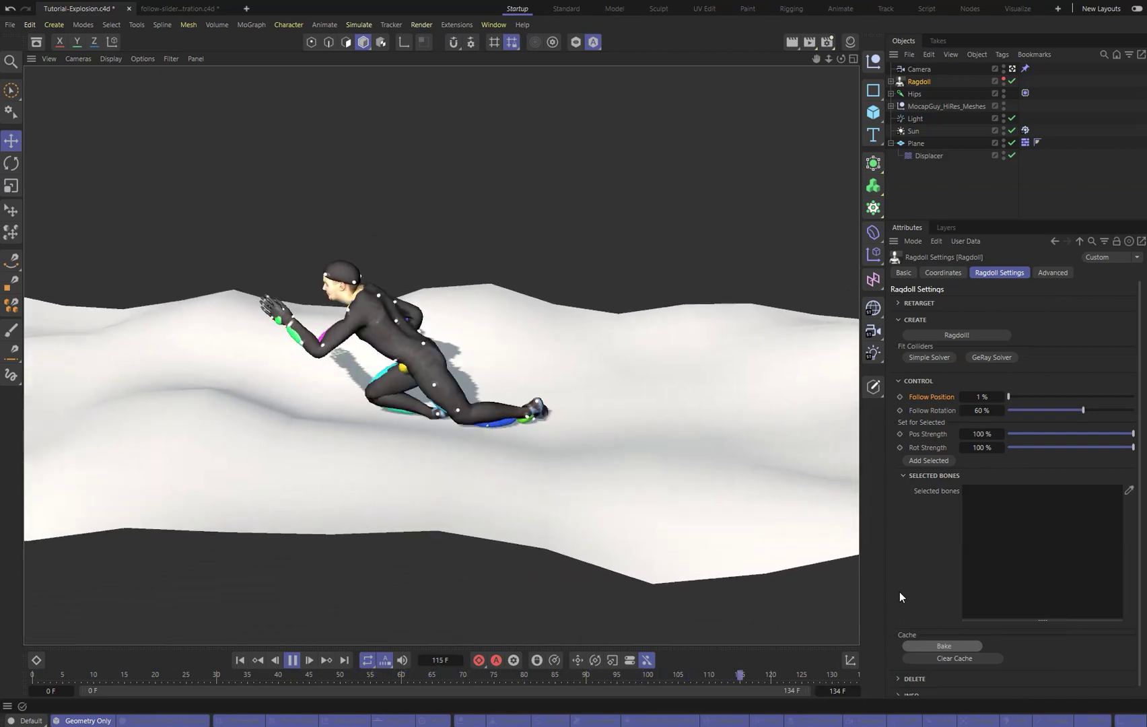
key(F8)
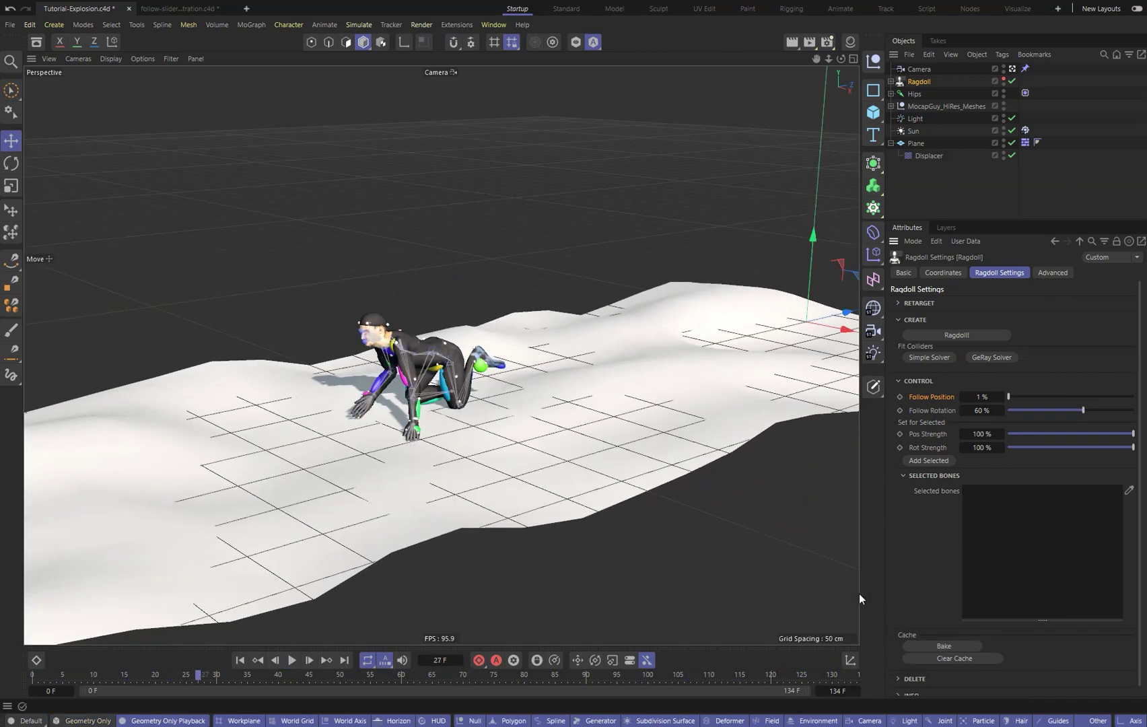
key(g)
key(g)
key(g)
drag(235, 676, 429, 685)
Widen the left hand's collider so that it covers more of the palm
scroll(526, 418, up, 5)
scroll(526, 418, up, 3)
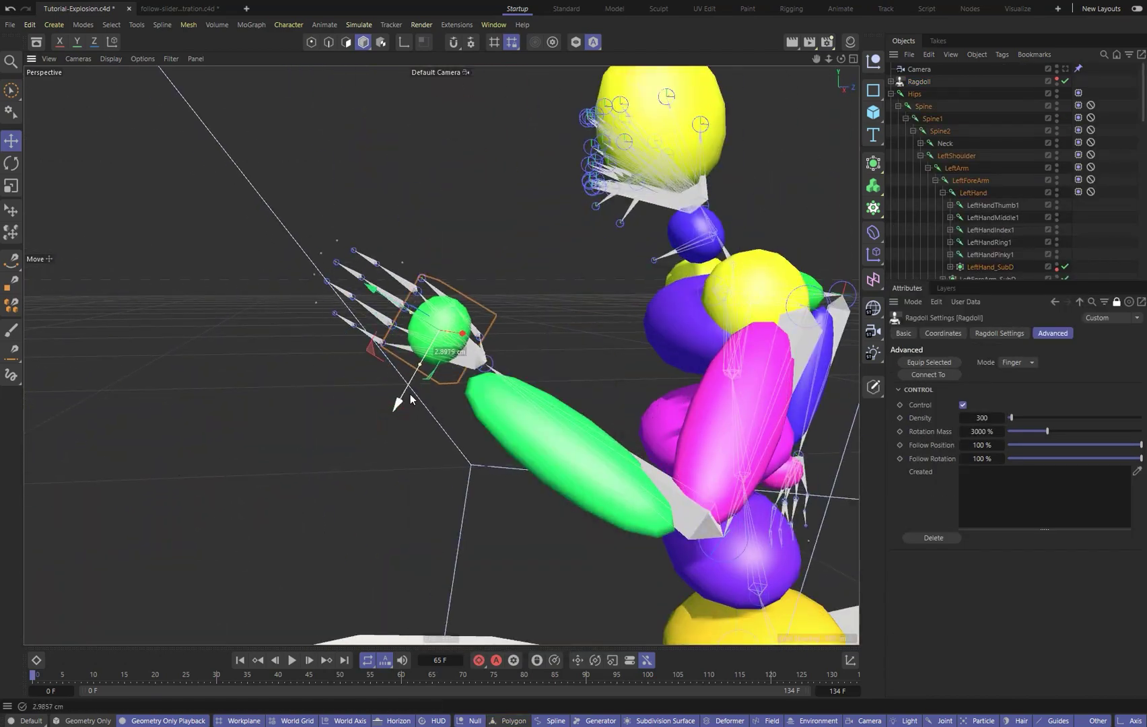
click(395, 303)
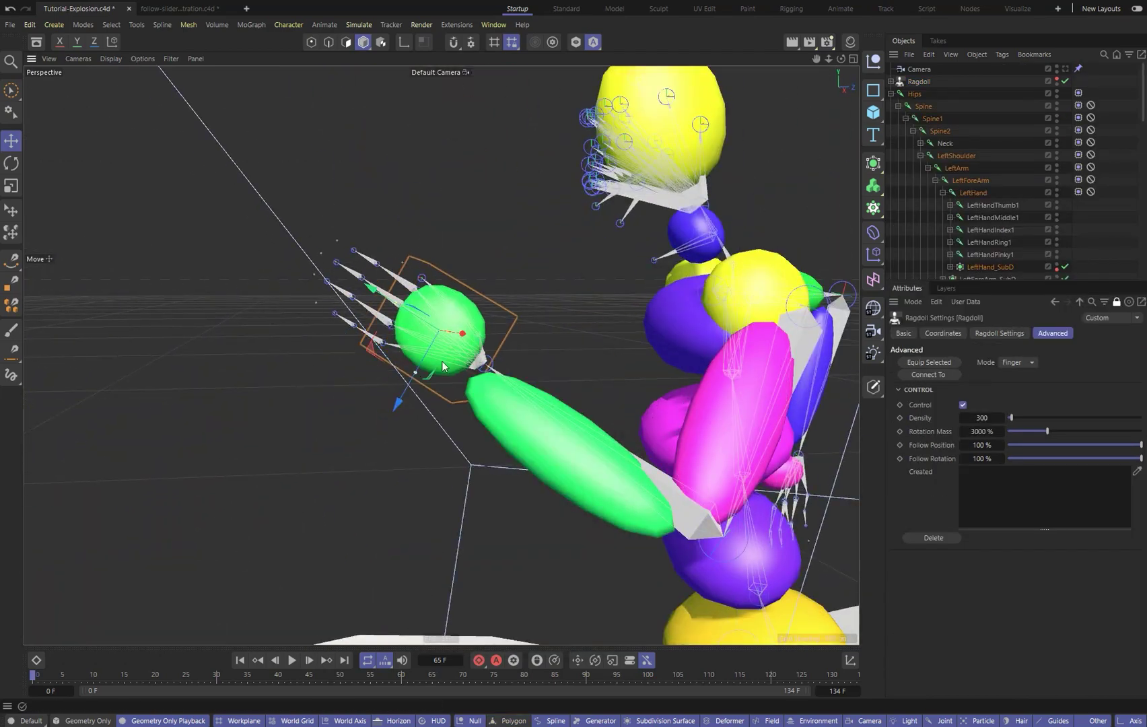
Equip the left hand's thumb, middle, index, ring and pinky base joints with colliders in Finger mode
scroll(421, 325, up, 3)
drag(1026, 254, 1020, 217)
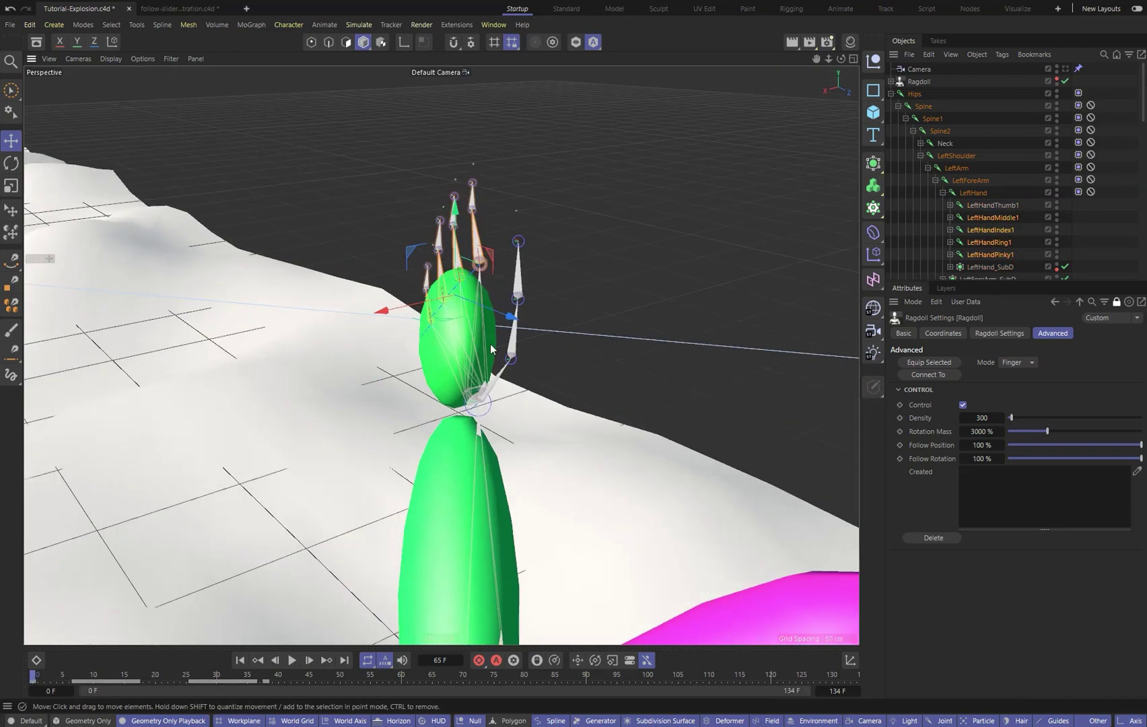
shift+click(514, 334)
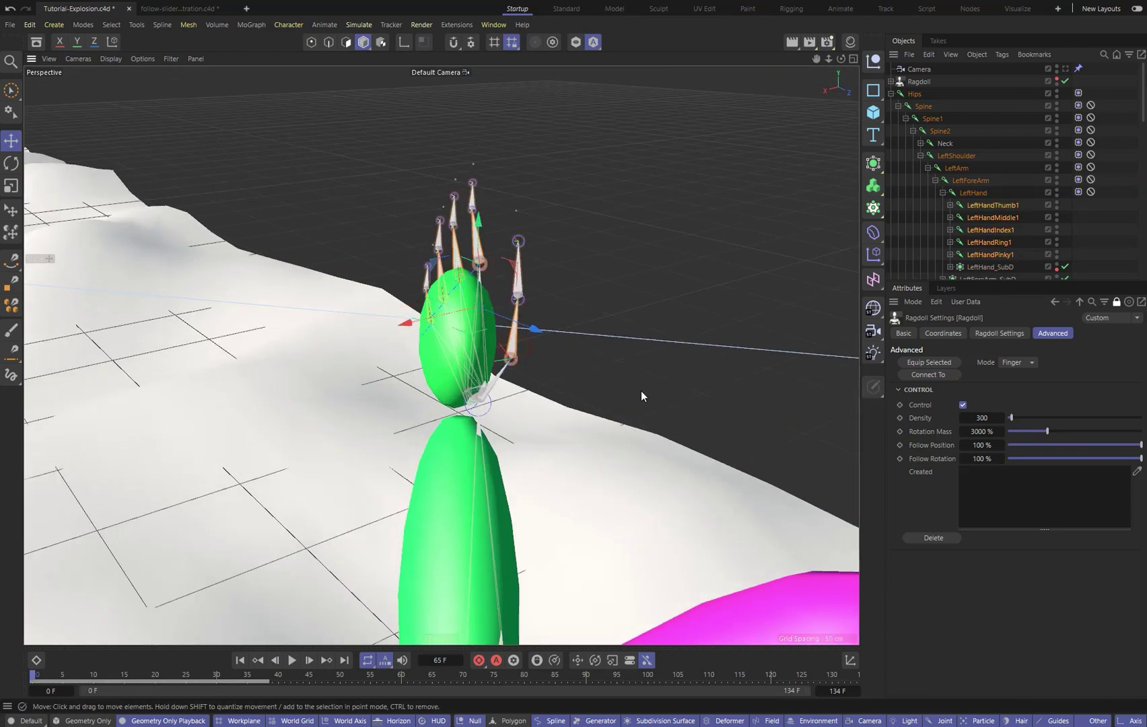
scroll(956, 165, down, 2)
click(950, 130)
click(950, 180)
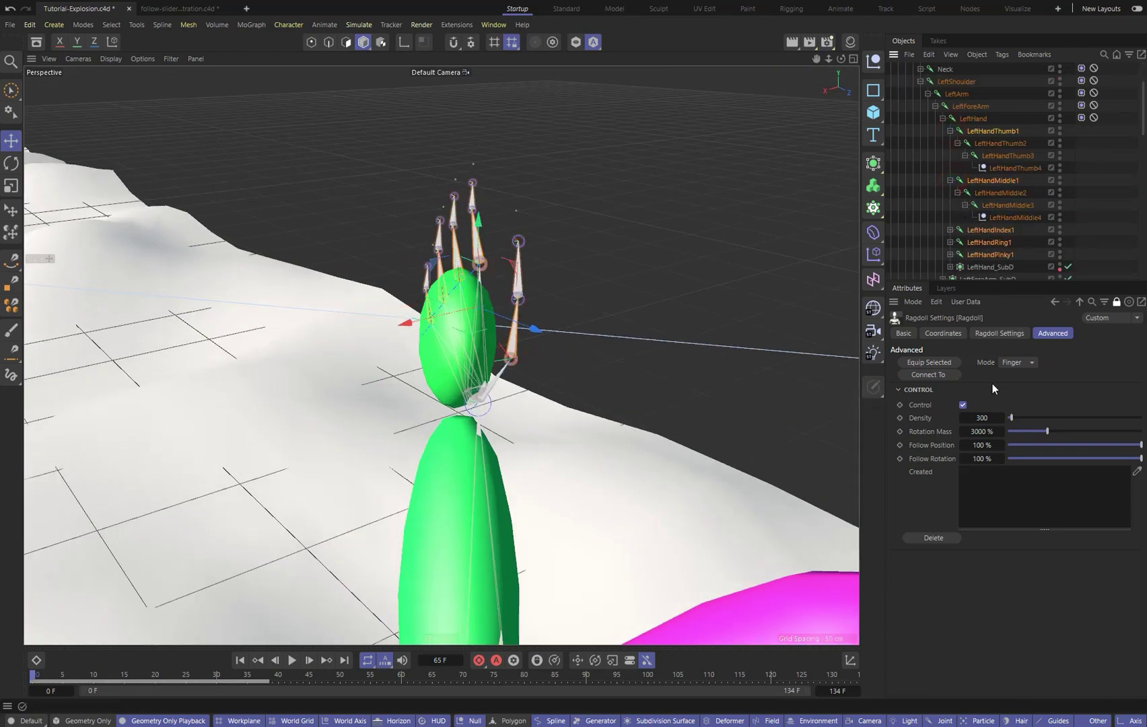
click(935, 361)
Inspect the left hand's finger colliders and delete the created set
alt+drag(487, 208, 583, 218)
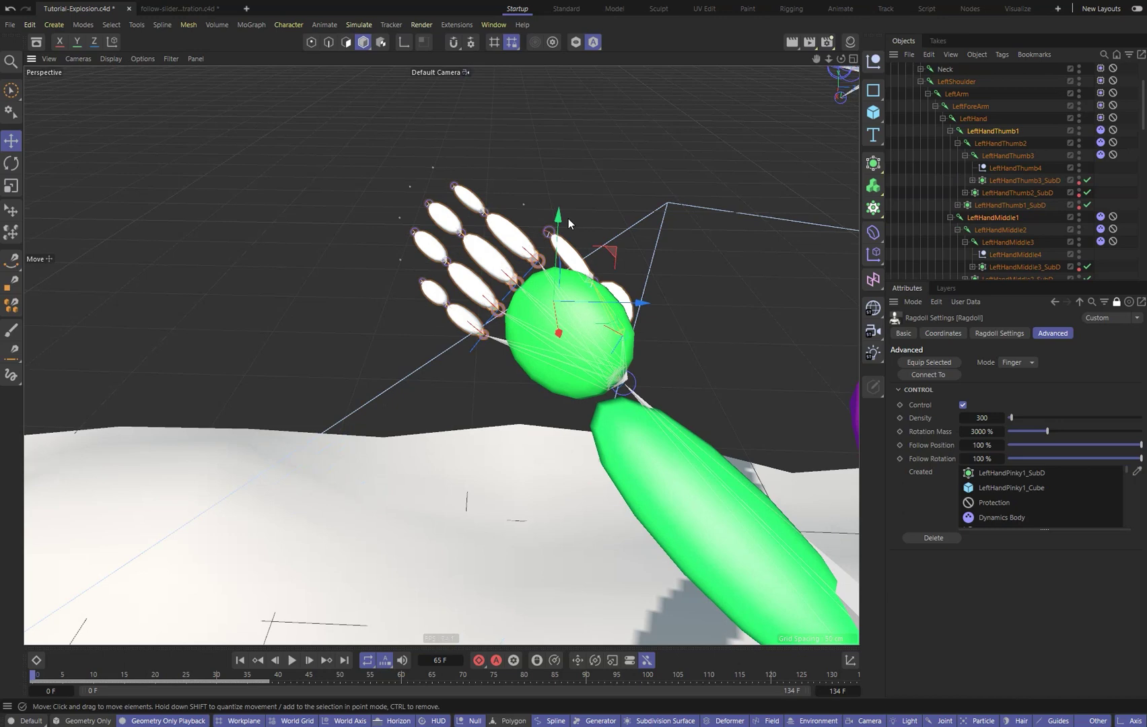
scroll(568, 218, up, 2)
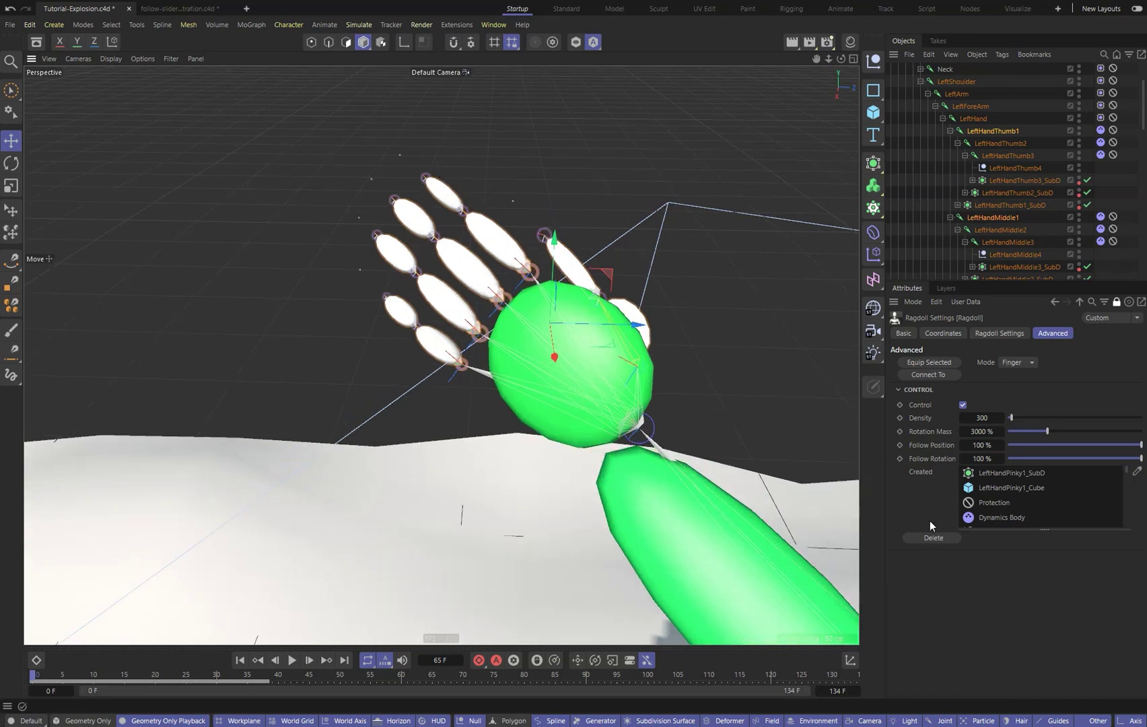
click(933, 537)
Convert the five nulls at the left hand's fingertips to joints and delete the original nulls
scroll(410, 177, up, 2)
click(398, 150)
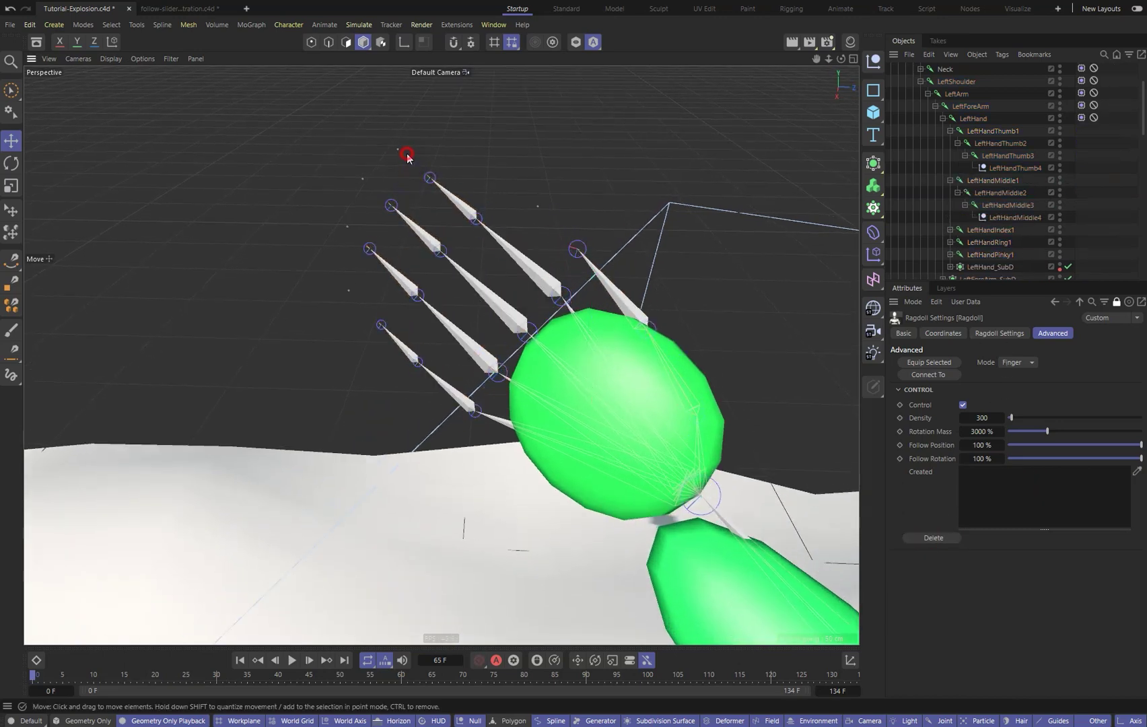
click(362, 176)
shift+click(348, 228)
shift+click(349, 290)
shift+click(539, 207)
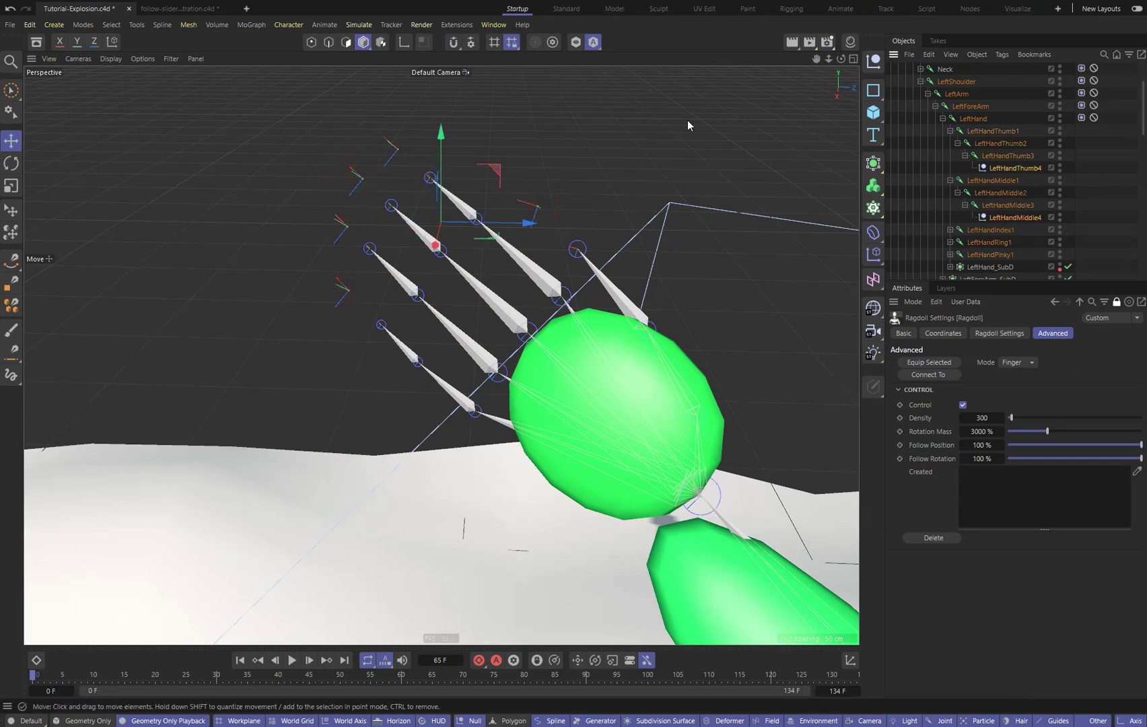
click(287, 25)
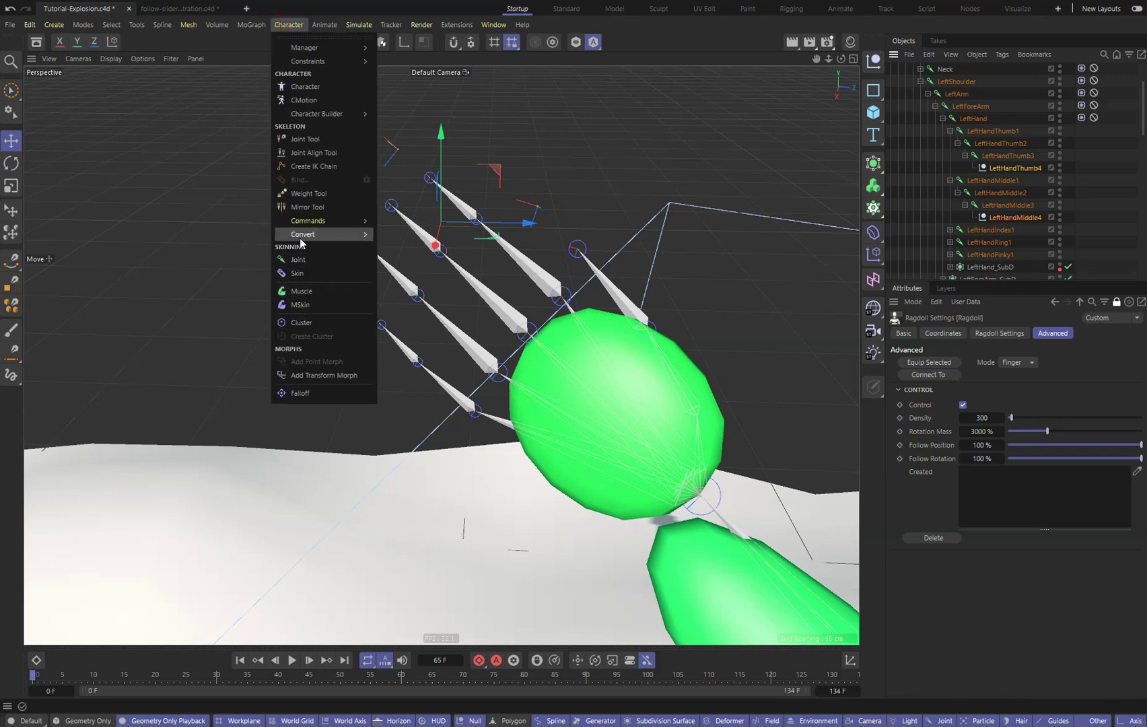
mouse_move(299, 238)
click(422, 282)
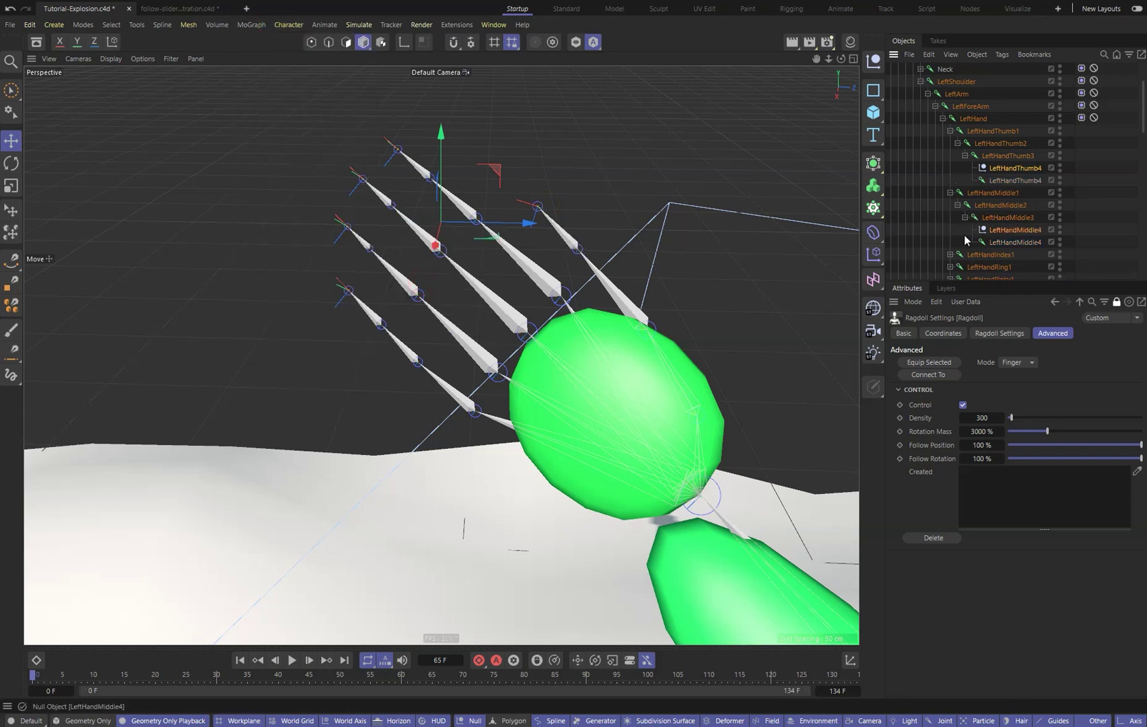
key(Delete)
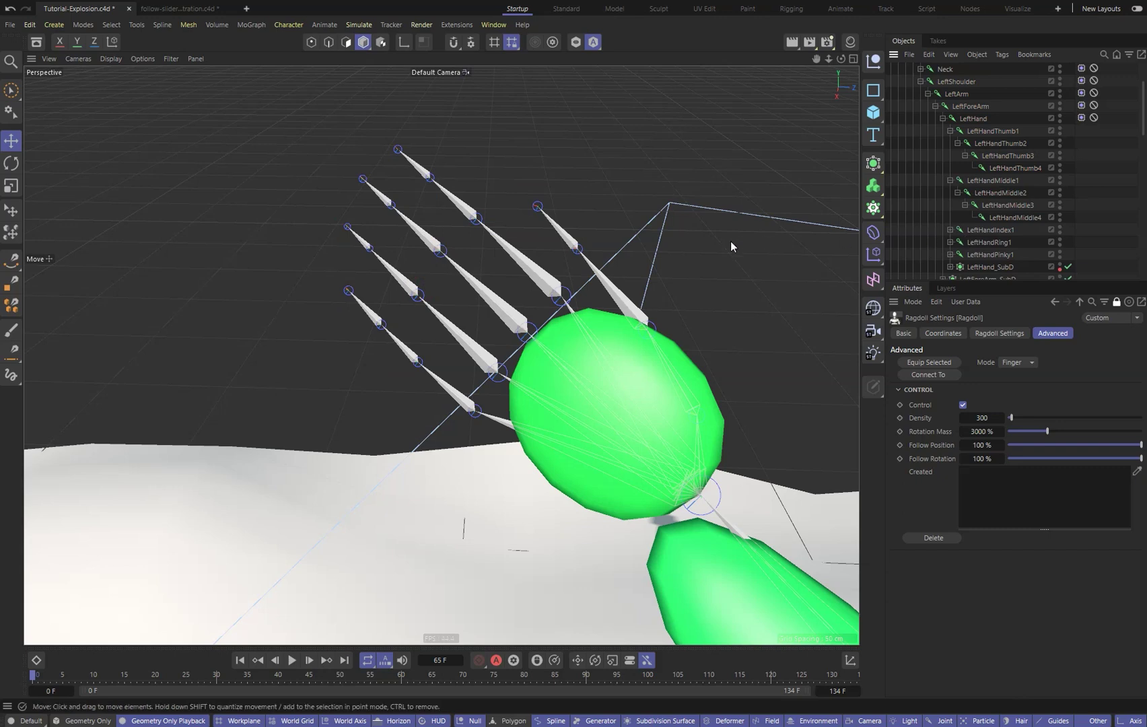
Equip the five base finger joints under LeftHand, from LeftHandThumb1 to LeftHandPinky1, with Finger mode colliders
click(971, 120)
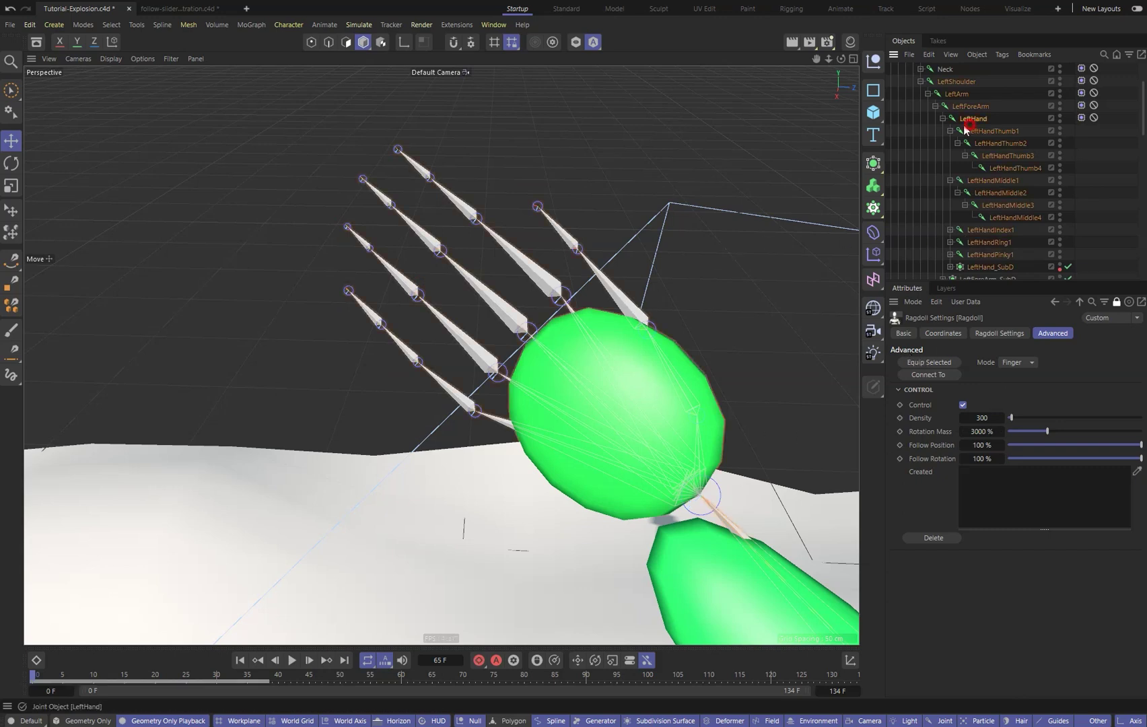
ctrl+click(942, 118)
click(942, 119)
drag(1042, 121, 988, 180)
click(939, 364)
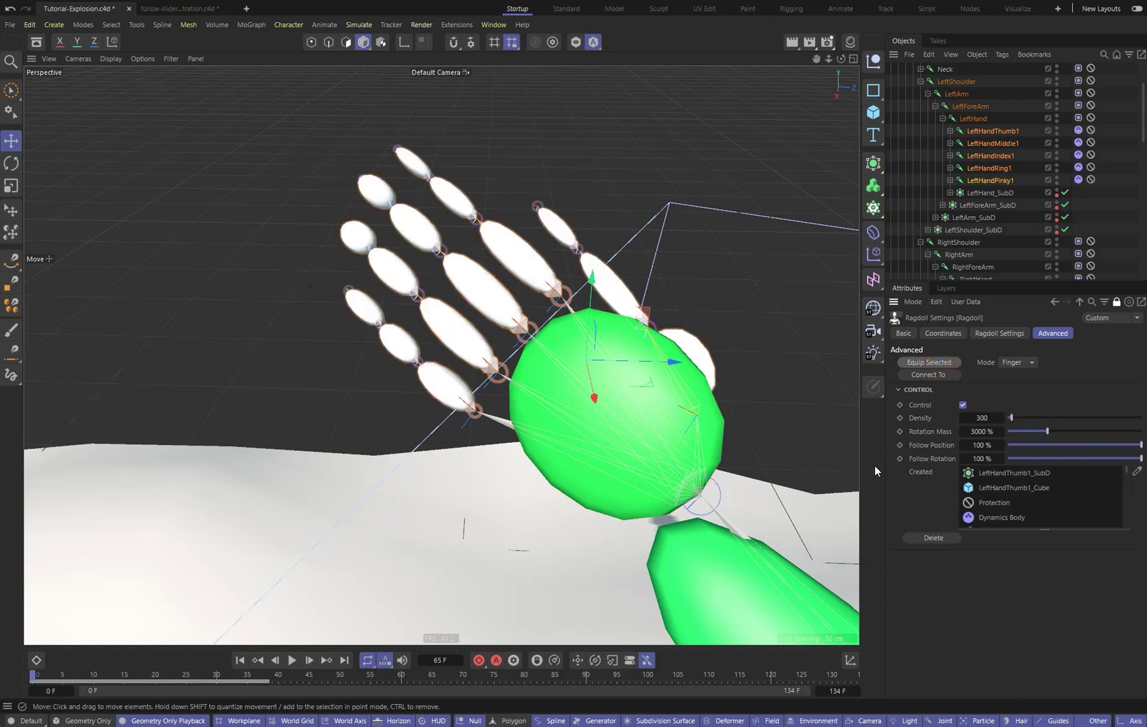
Add LeftHand to the finger joint selection and connect the fingers to it using Spine mode
ctrl+click(974, 119)
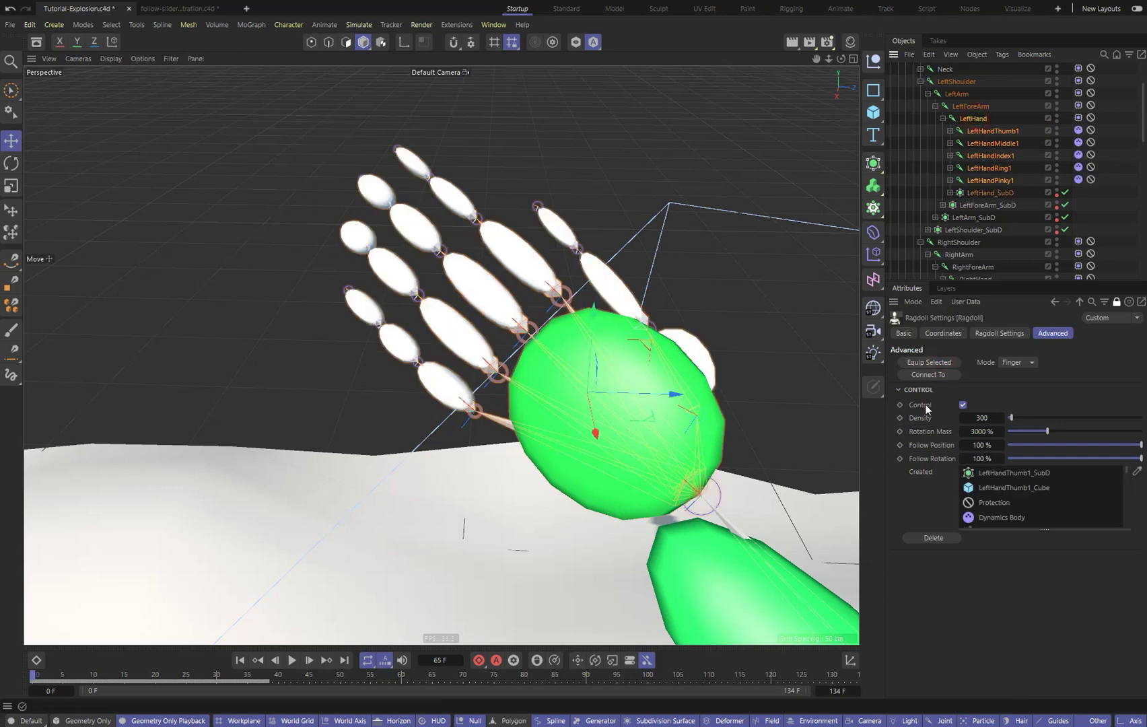
click(1016, 362)
click(1016, 387)
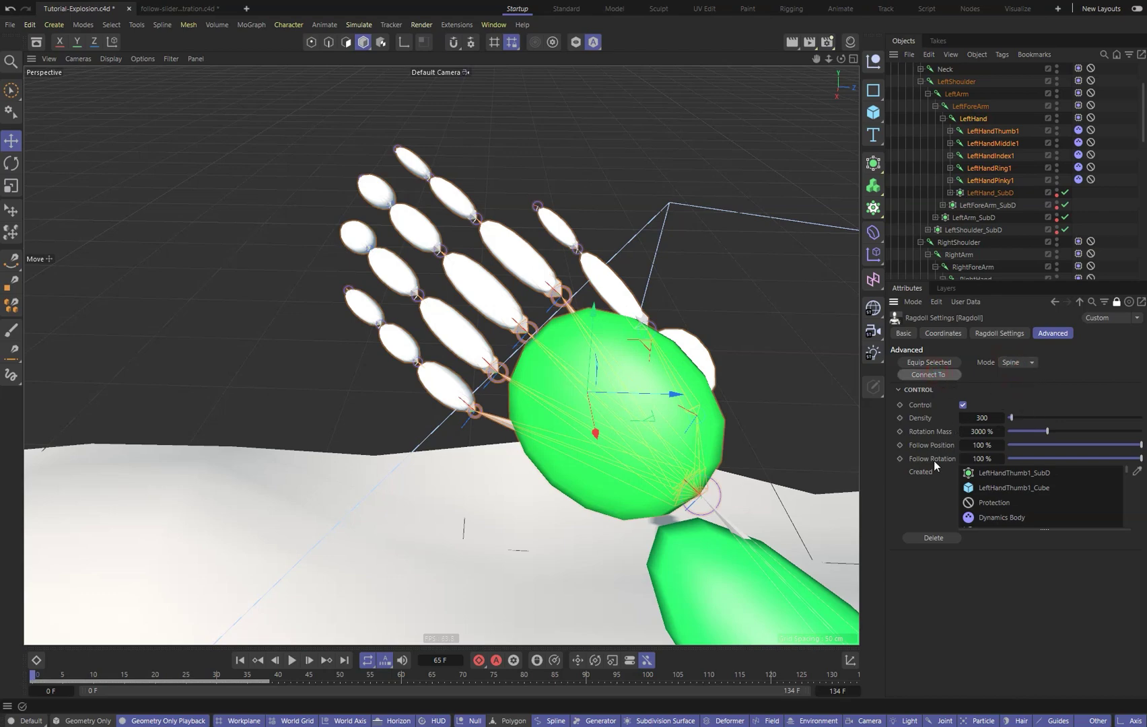
Set the advanced controls of the equipped fingers to 0% Follow Position and 92% Follow Rotation
alt+right_drag(389, 267, 389, 366)
alt+drag(389, 366, 485, 330)
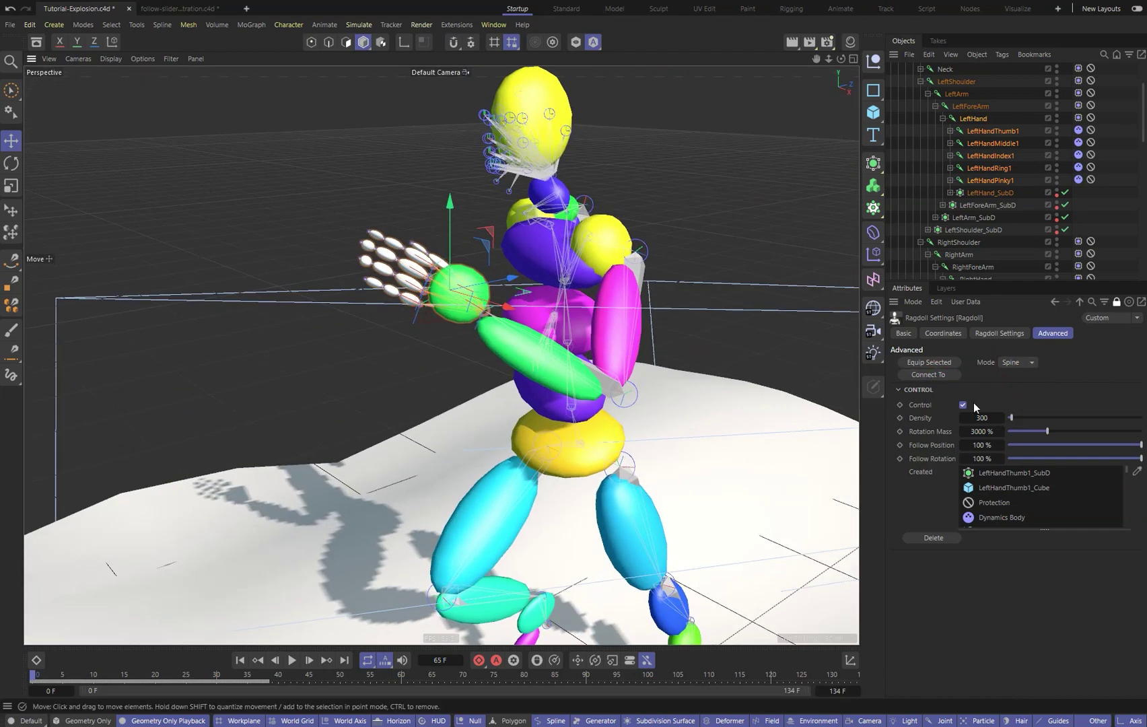
drag(1052, 444, 959, 448)
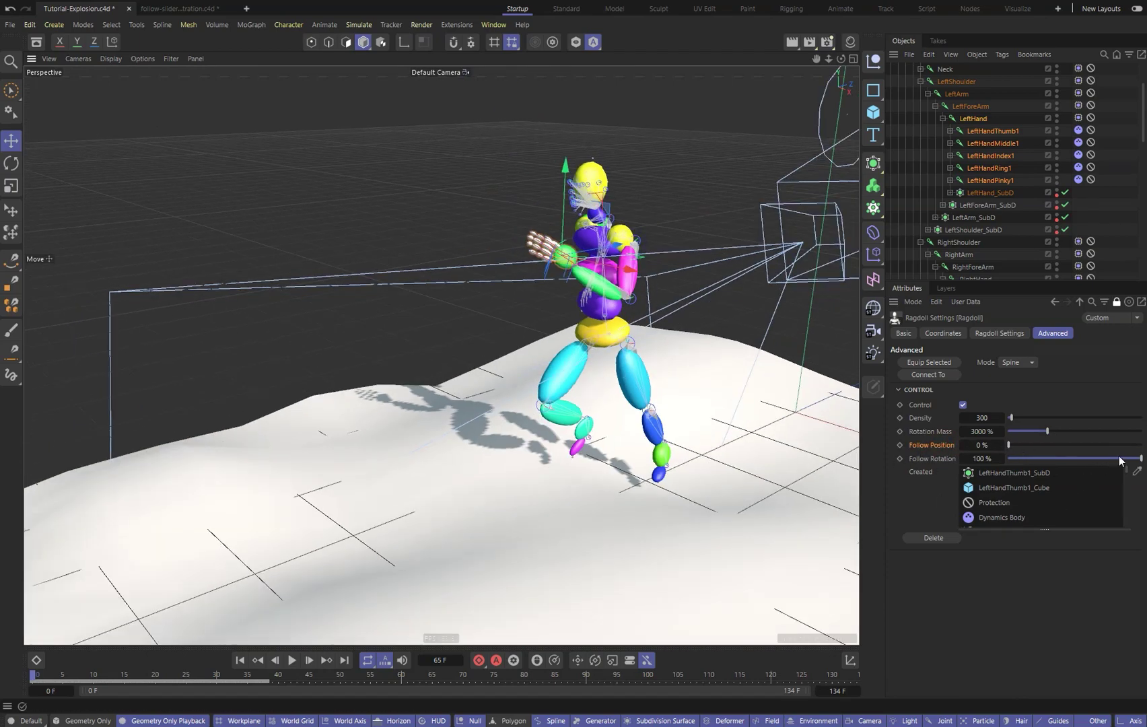
Switch the view to the scene's camera and bring up the cache options in the Ragdoll Settings
scroll(983, 128, up, 3)
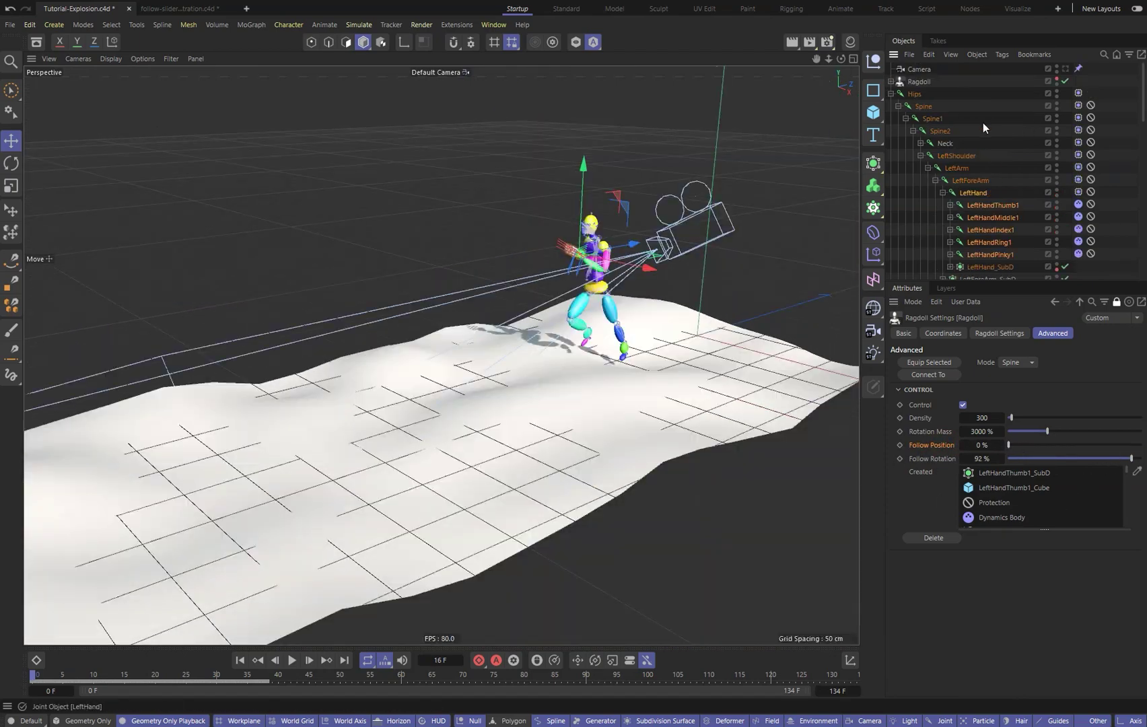
click(1066, 69)
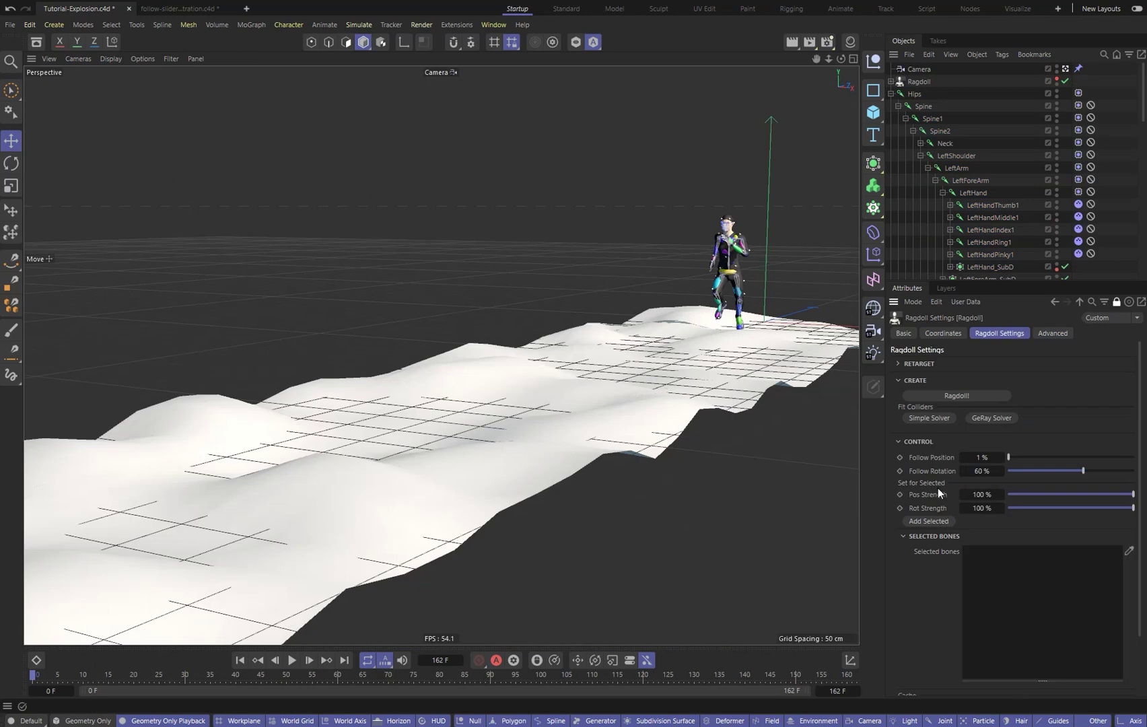
scroll(938, 592, down, 3)
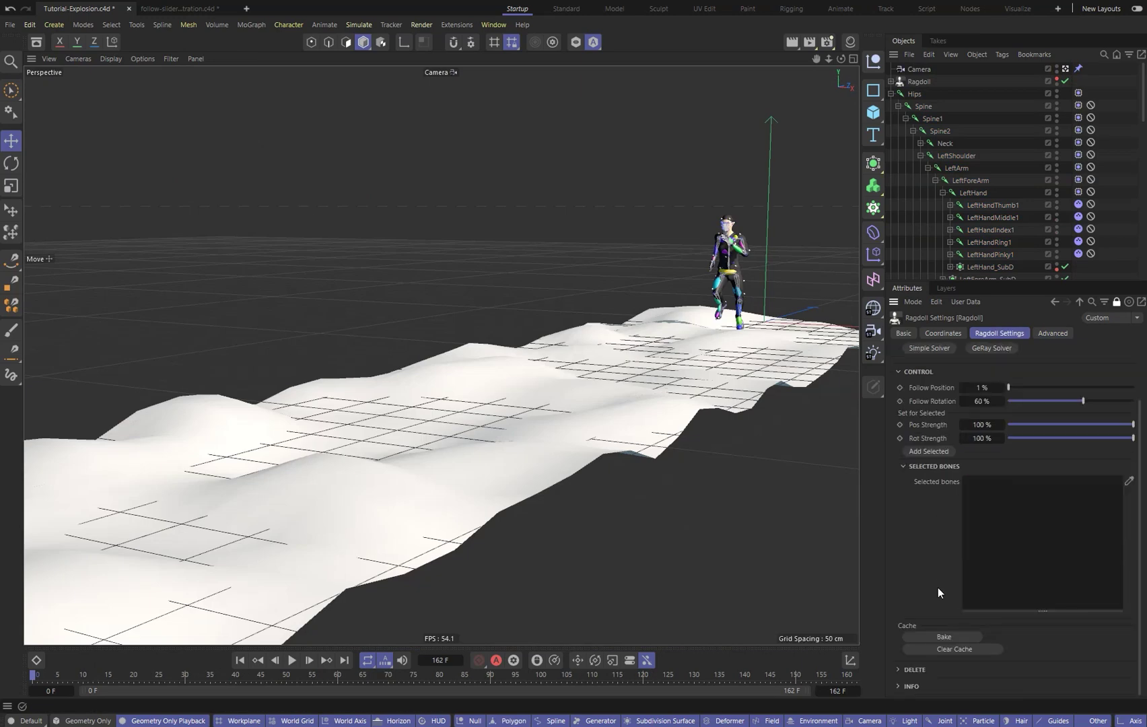